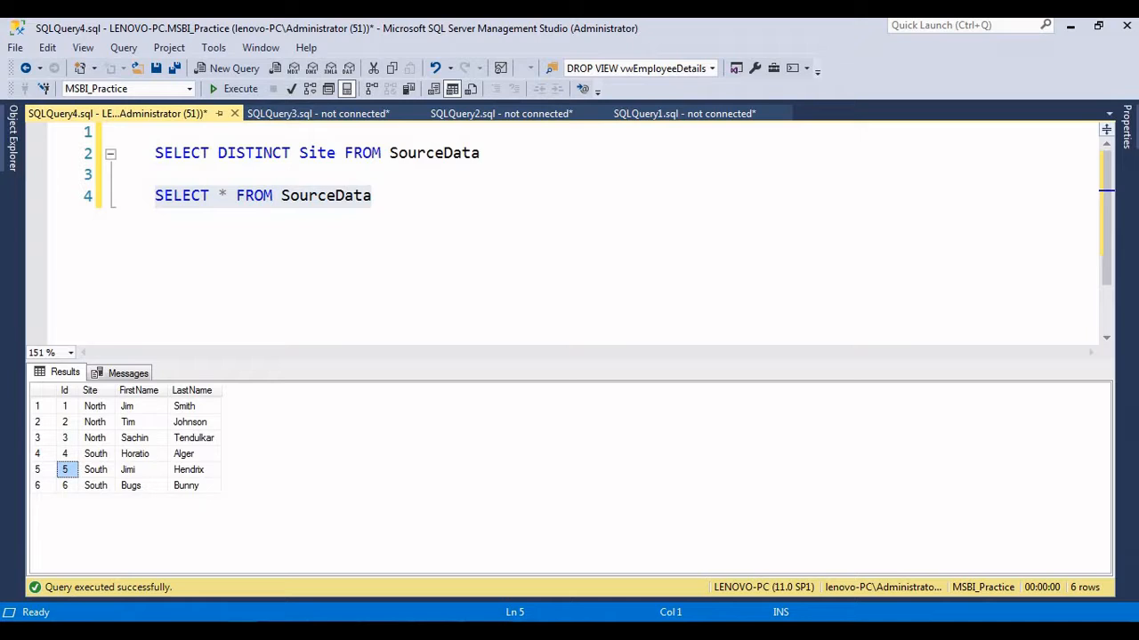
- Examine the Site values of the rows in the SourceData query results
{"action": "left_click", "coordinate": [194, 469]}
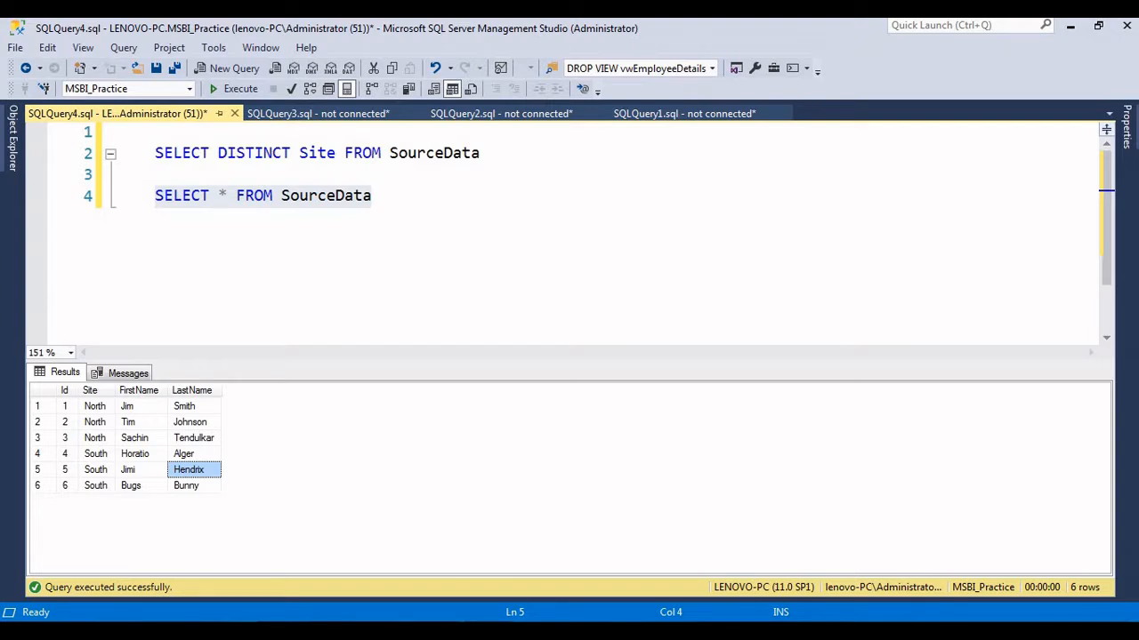
{"action": "left_click_drag", "start_coordinate": [95, 407], "coordinate": [95, 438]}
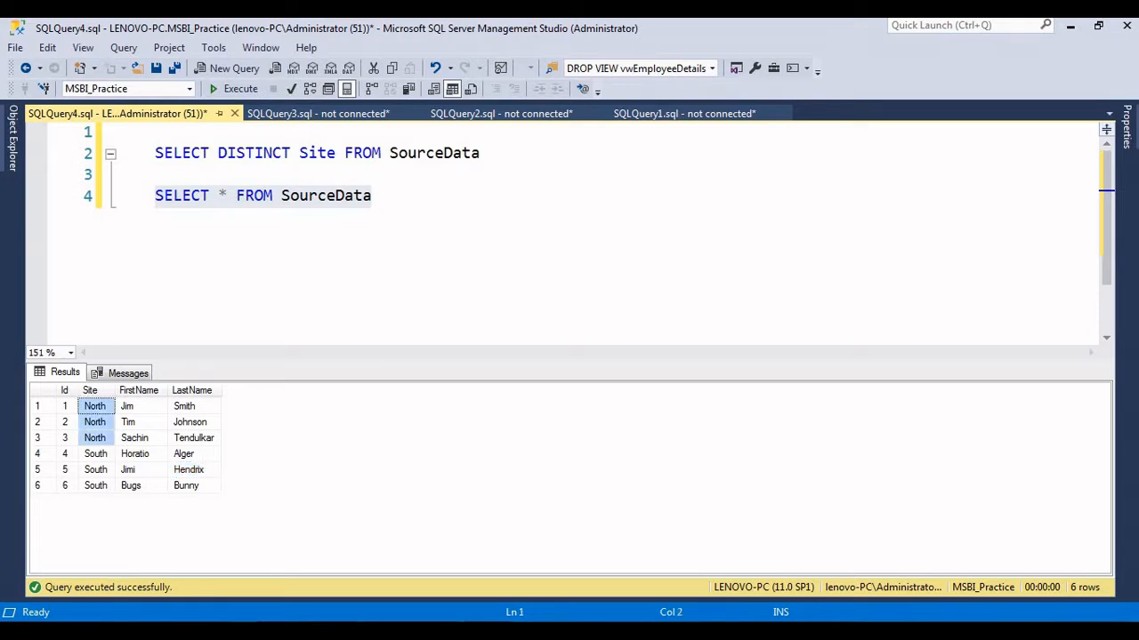
{"action": "left_click", "coordinate": [95, 486]}
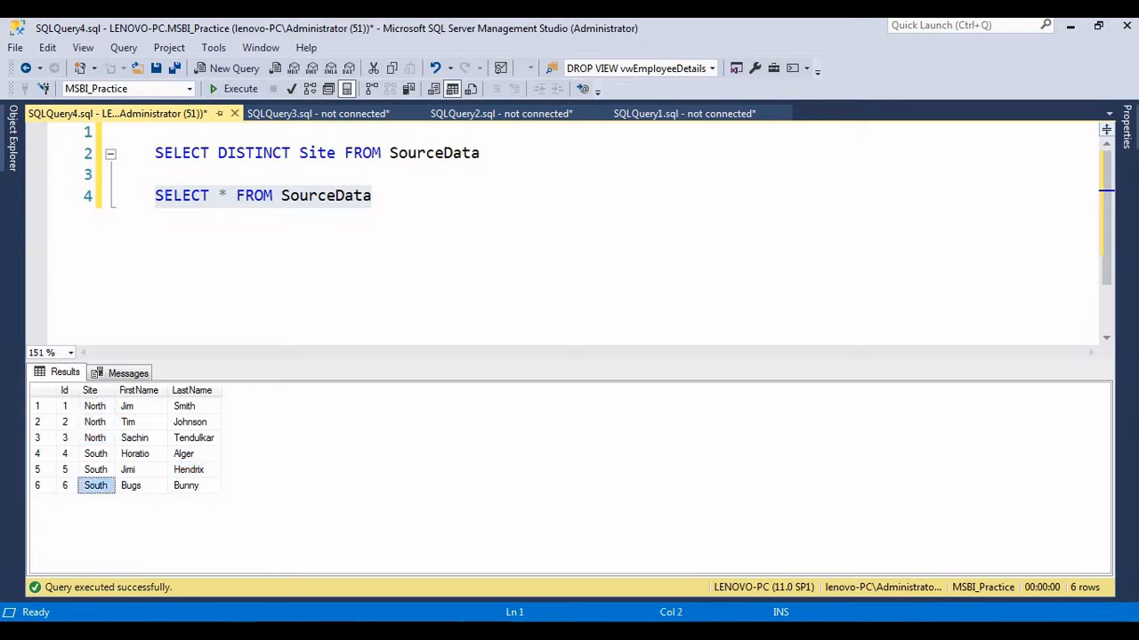
{"action": "left_click", "coordinate": [95, 406]}
{"action": "left_click", "coordinate": [95, 470]}
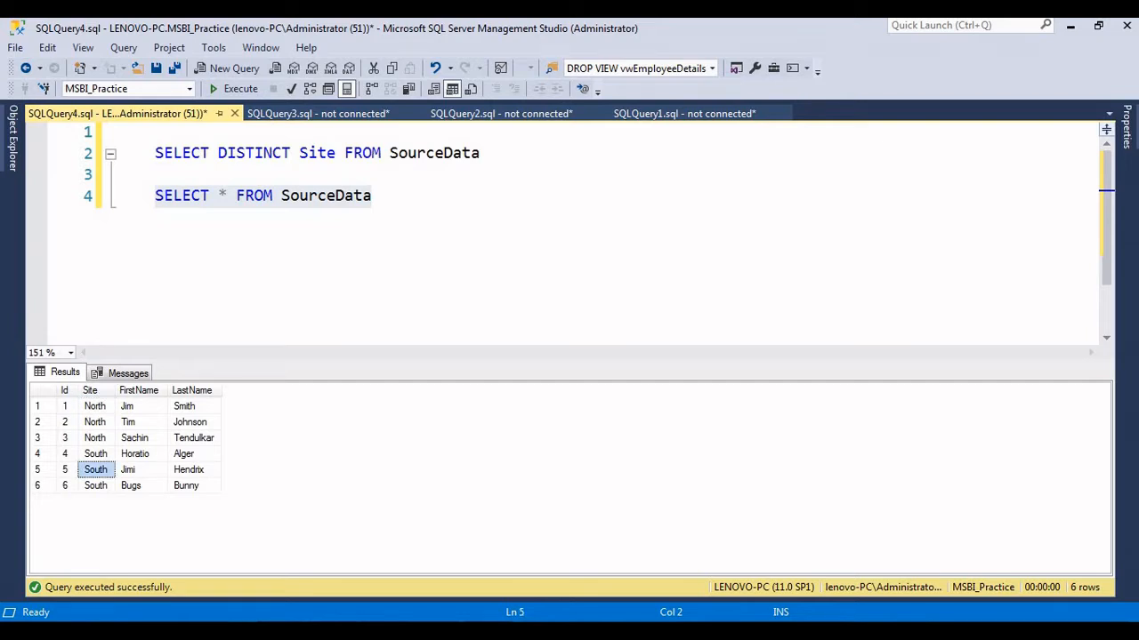
{"action": "left_click_drag", "start_coordinate": [96, 407], "coordinate": [95, 437]}
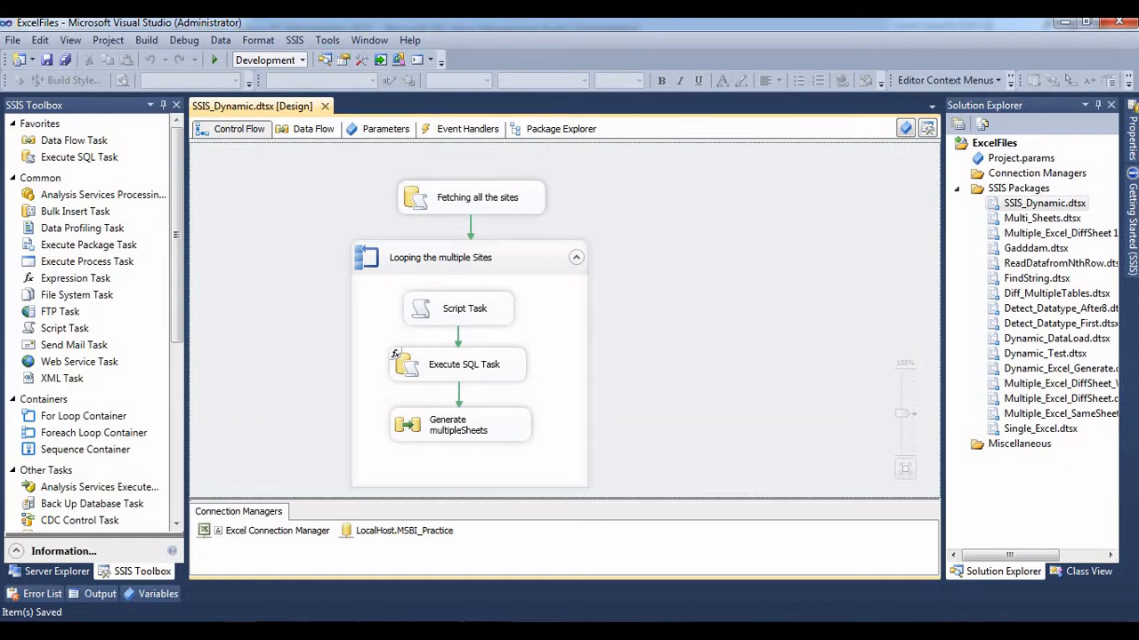
{"action": "key", "text": "alt+Tab"}
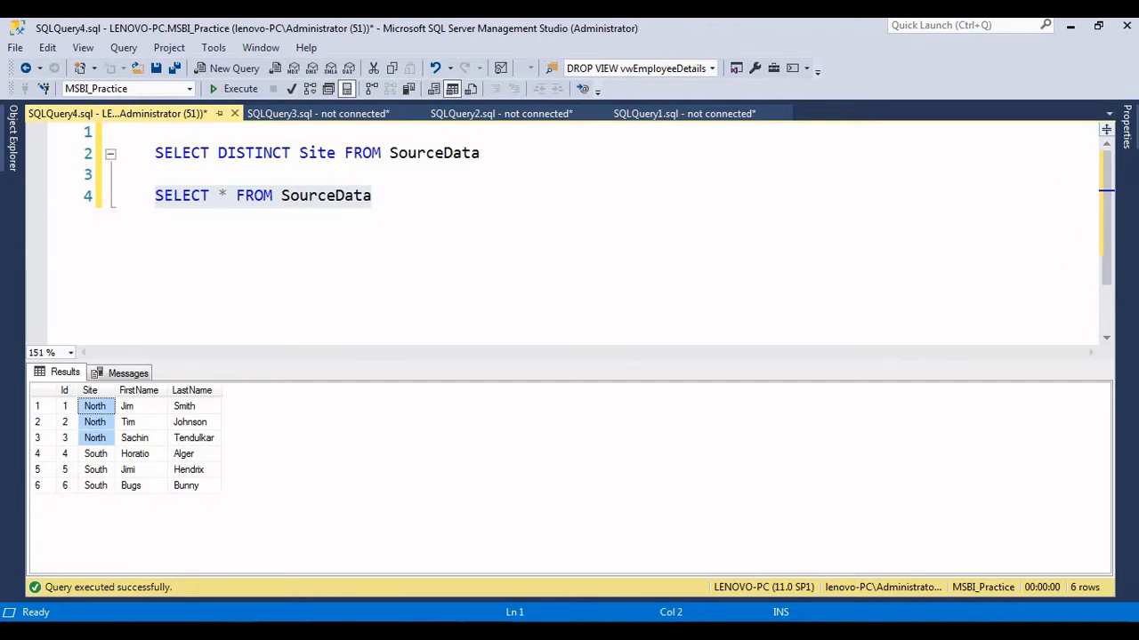
{"action": "left_click", "coordinate": [96, 470]}
{"action": "left_click_drag", "start_coordinate": [96, 406], "coordinate": [96, 454]}
{"action": "left_click", "coordinate": [96, 485]}
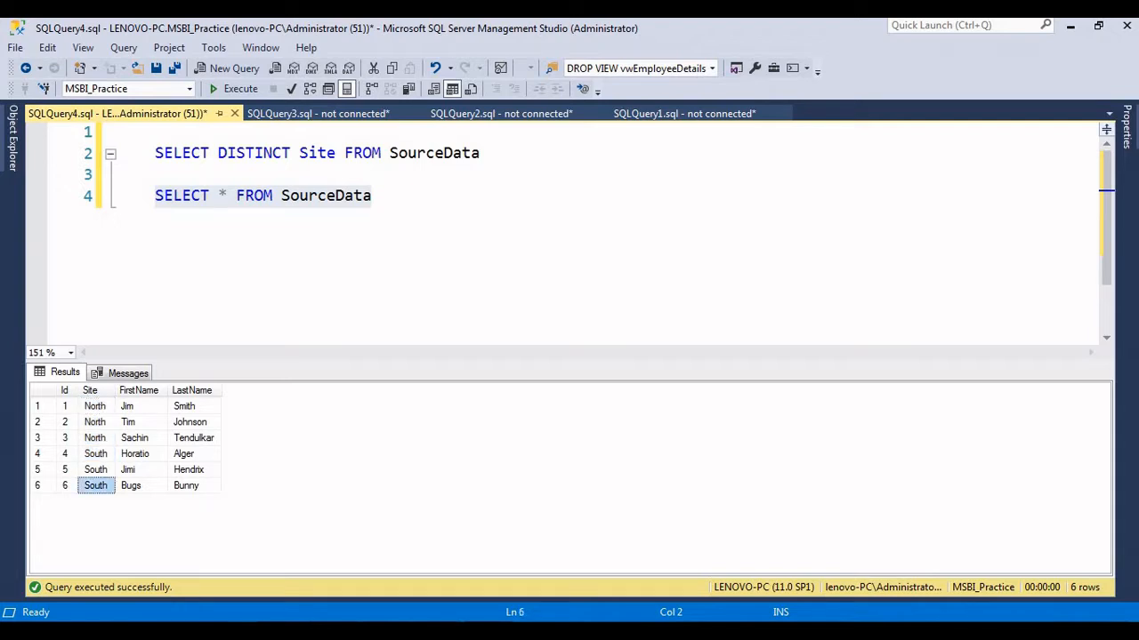
{"action": "left_click_drag", "start_coordinate": [96, 406], "coordinate": [98, 488]}
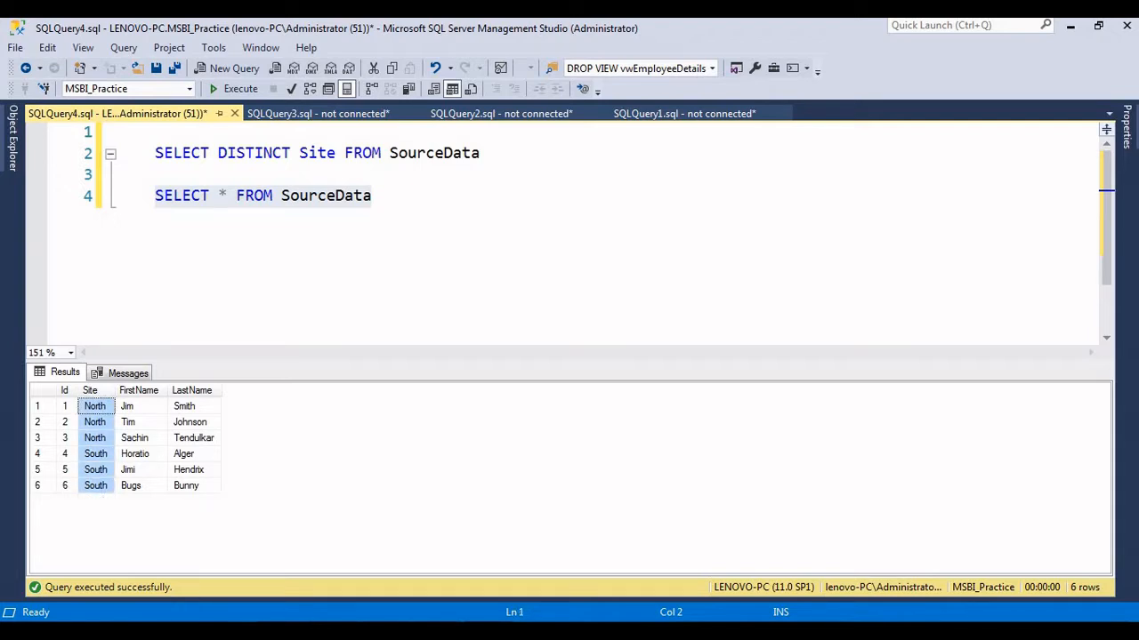
- Run only the SELECT DISTINCT Site FROM SourceData query and inspect the returned sites
{"action": "left_click", "coordinate": [247, 152]}
{"action": "left_click_drag", "start_coordinate": [498, 153], "coordinate": [155, 153]}
{"action": "left_click", "coordinate": [236, 88]}
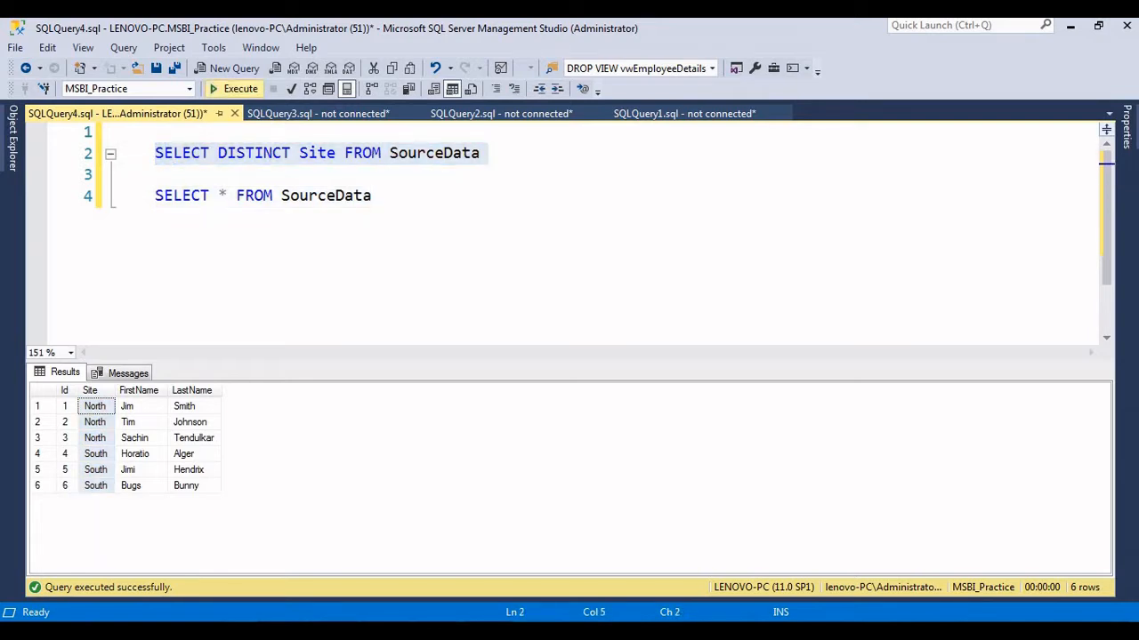
{"action": "left_click_drag", "start_coordinate": [75, 422], "coordinate": [75, 406]}
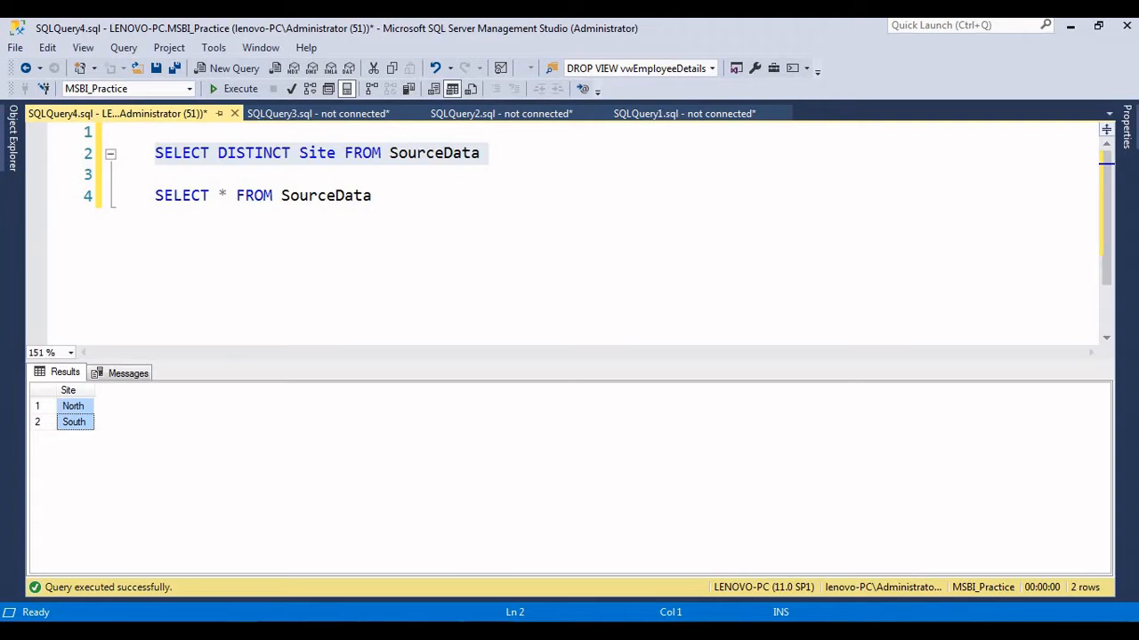
- Switch to Visual Studio and review the ResultSet and SQLStatement properties of the "Fetching all the sites" task in an enlarged editor
{"action": "key", "text": "alt+Tab"}
{"action": "left_click", "coordinate": [477, 197]}
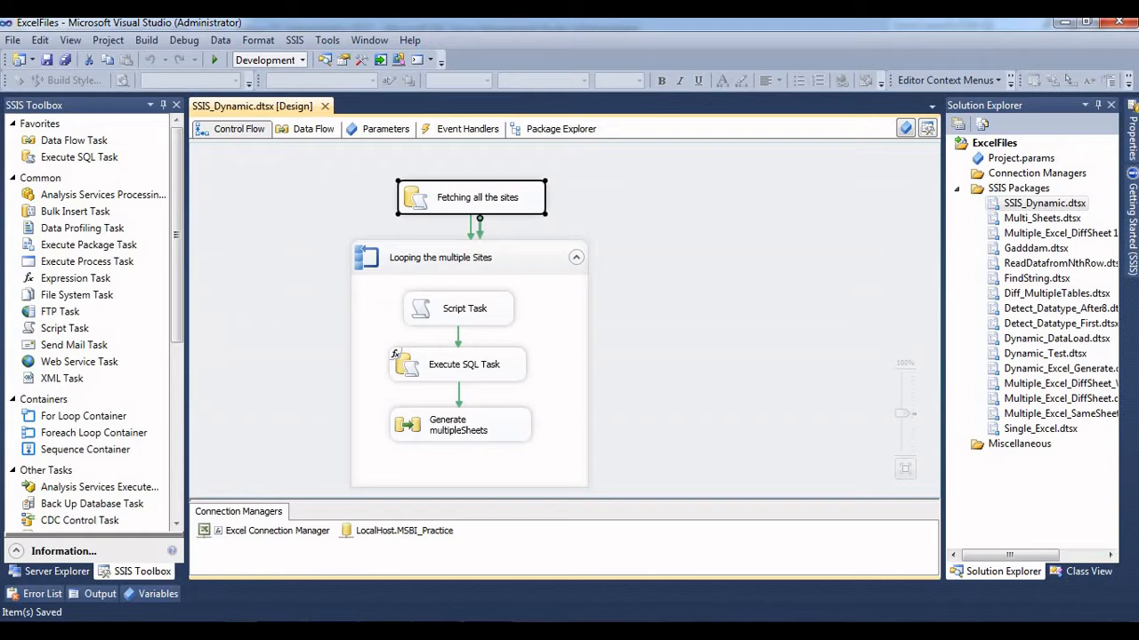
{"action": "left_click", "coordinate": [640, 206]}
{"action": "double_click", "coordinate": [476, 198]}
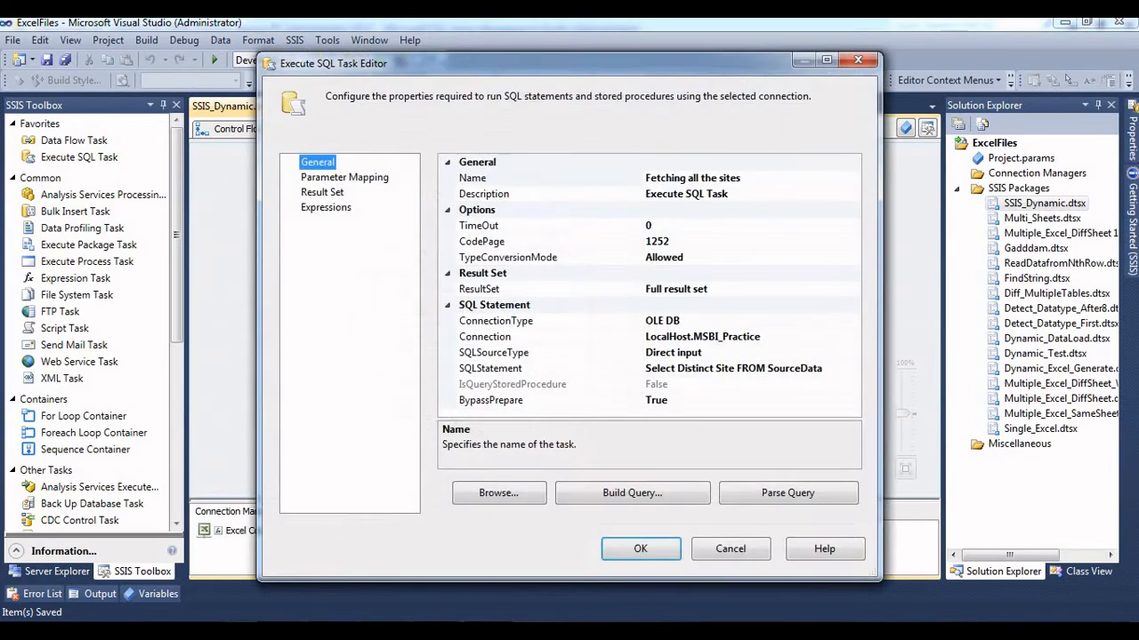
{"action": "key", "text": "super+Up"}
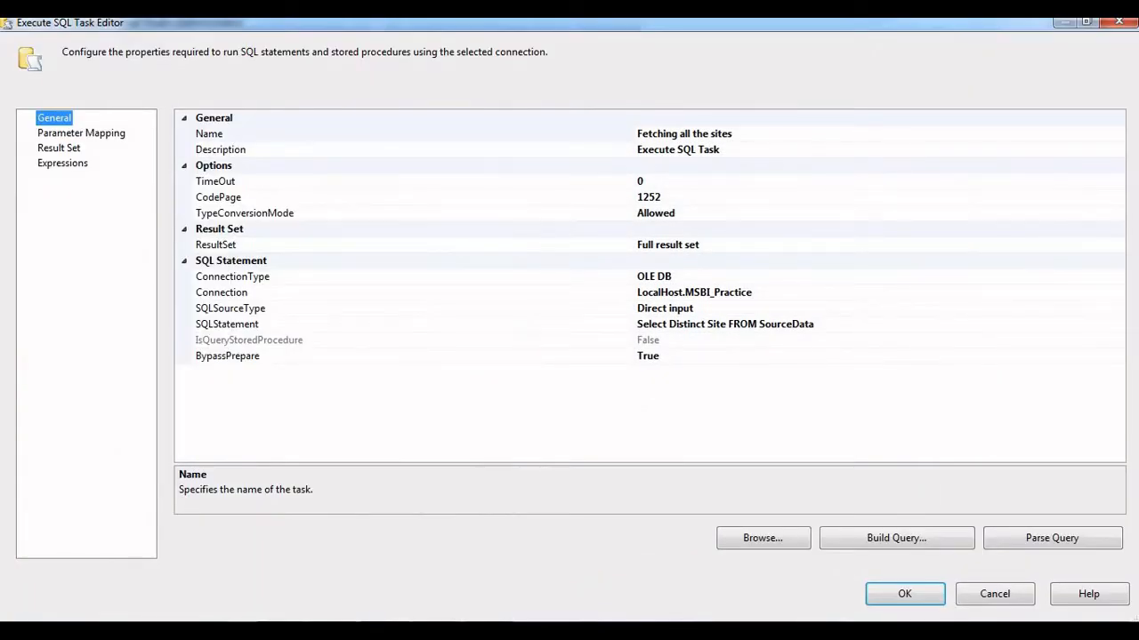
{"action": "left_click", "coordinate": [669, 245]}
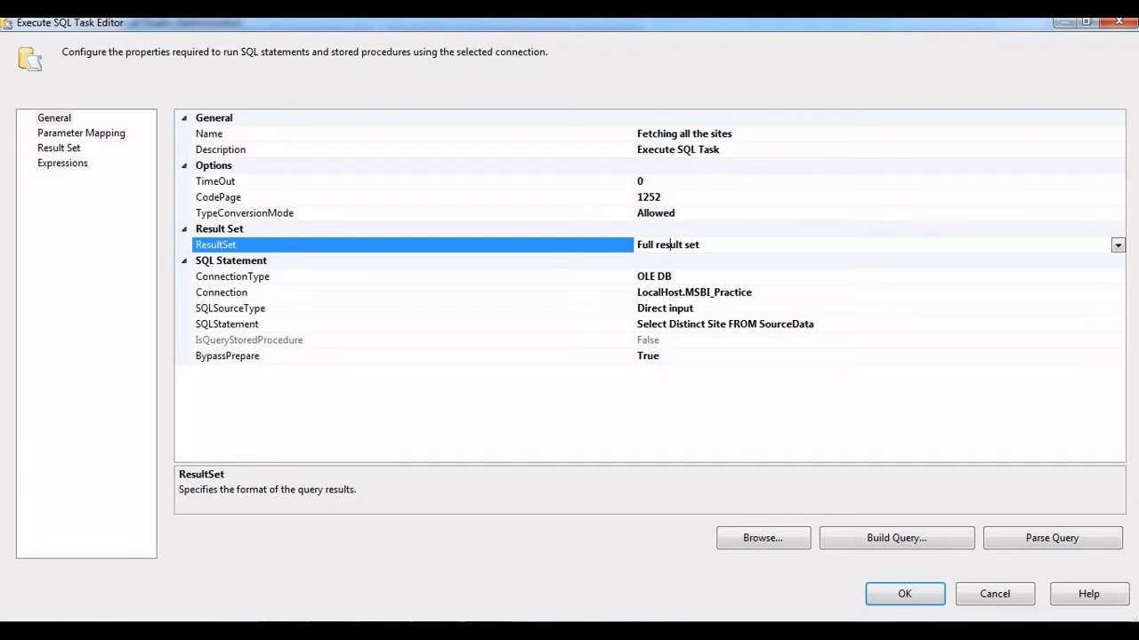
{"action": "left_click", "coordinate": [771, 324]}
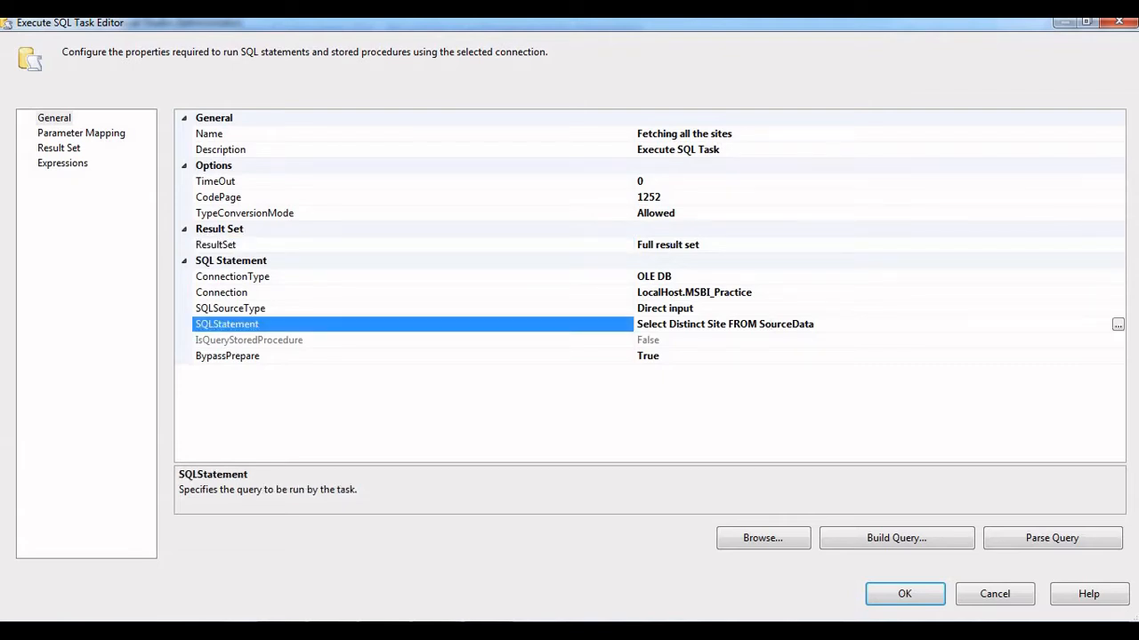
{"action": "left_click_drag", "start_coordinate": [815, 324], "coordinate": [637, 325]}
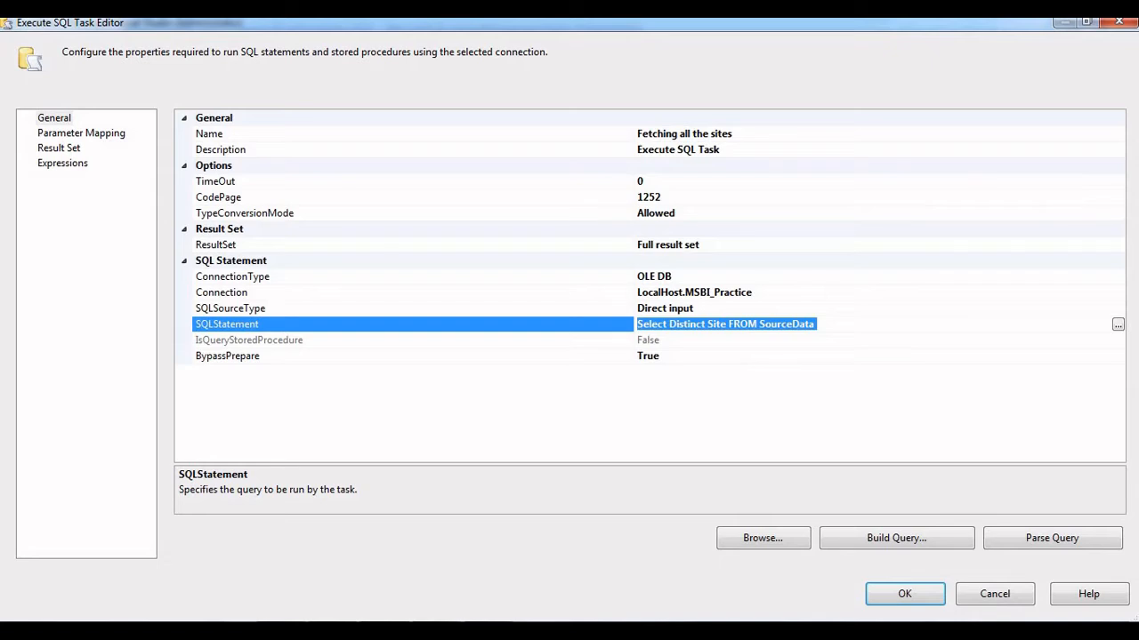
{"action": "left_click", "coordinate": [698, 244]}
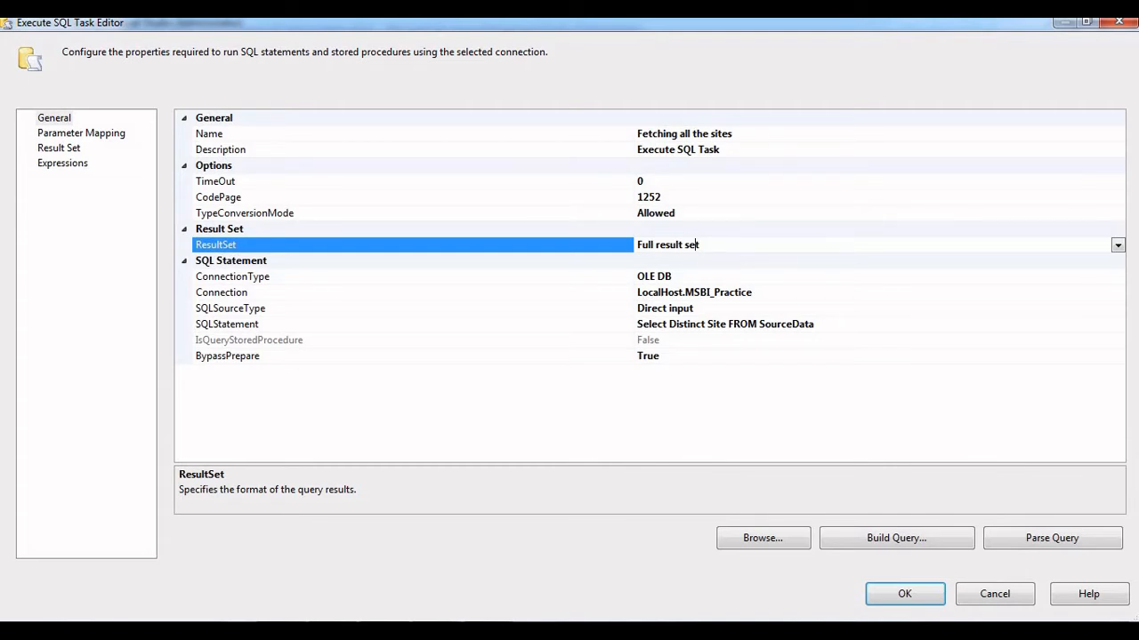
- Check which variable receives the result set of the "Fetching all the sites" task, and close its editor with OK
{"action": "left_click", "coordinate": [59, 149]}
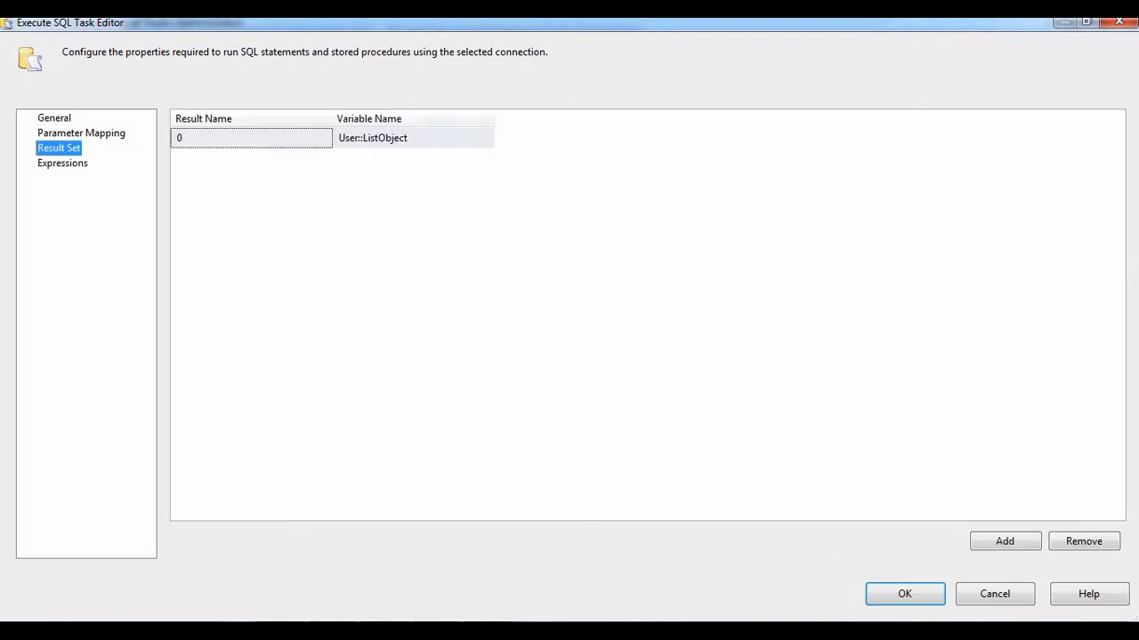
{"action": "left_click", "coordinate": [400, 138]}
{"action": "left_click", "coordinate": [404, 138]}
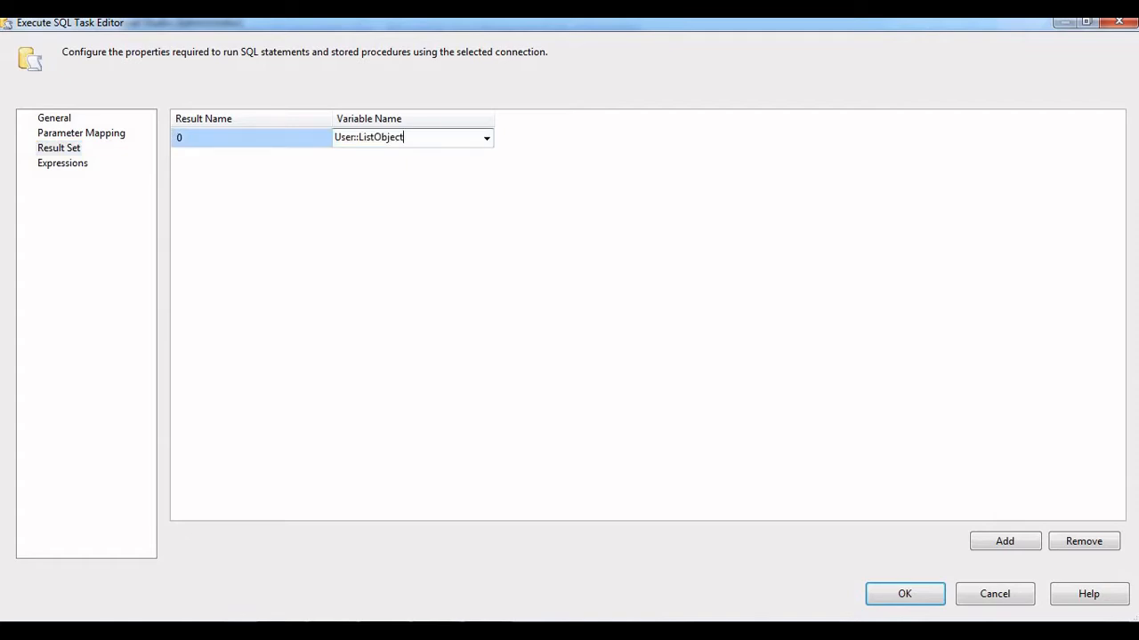
{"action": "double_click", "coordinate": [392, 138]}
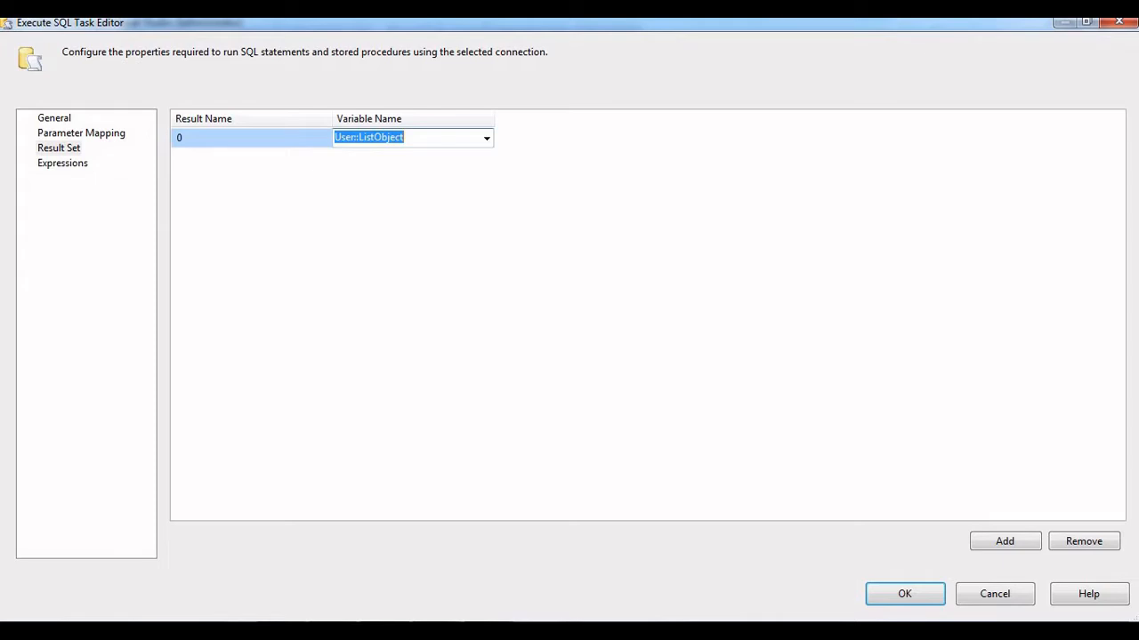
{"action": "left_click", "coordinate": [905, 594]}
{"action": "left_click", "coordinate": [730, 356]}
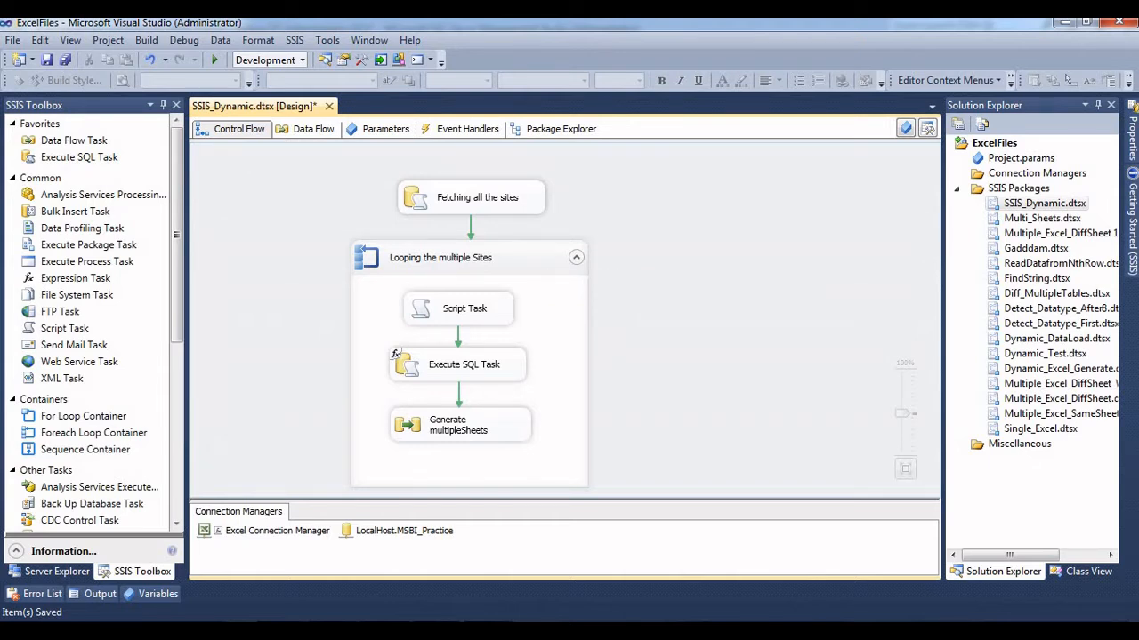
- Review the enumerator collection and variable mappings of the "Looping the multiple Sites" container, and close its editor with OK
{"action": "left_click", "coordinate": [454, 258]}
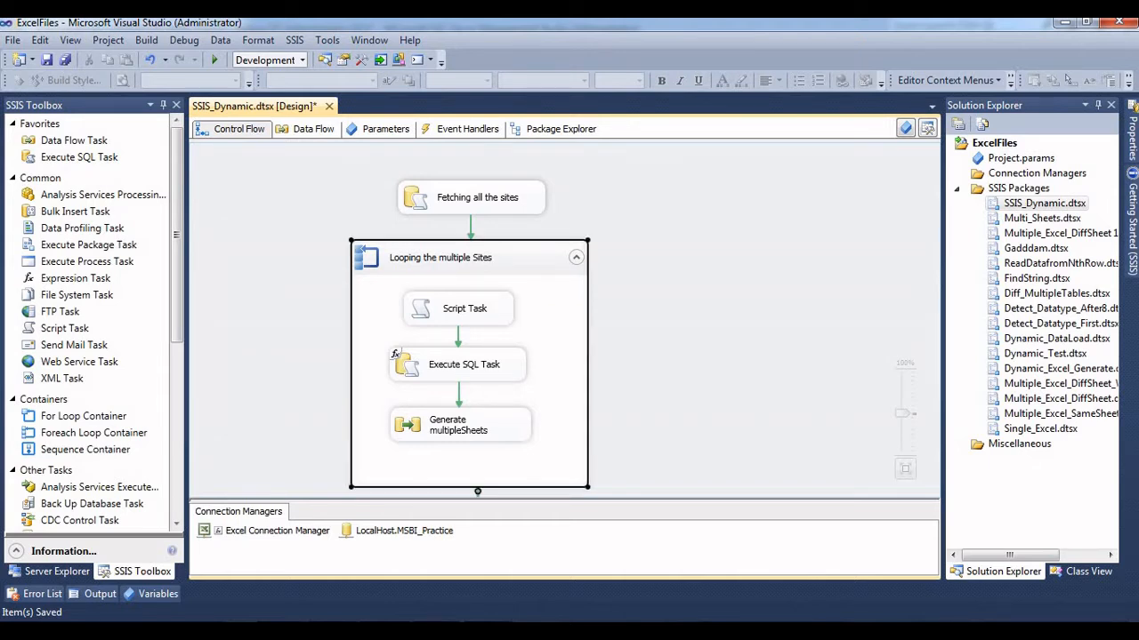
{"action": "double_click", "coordinate": [453, 257]}
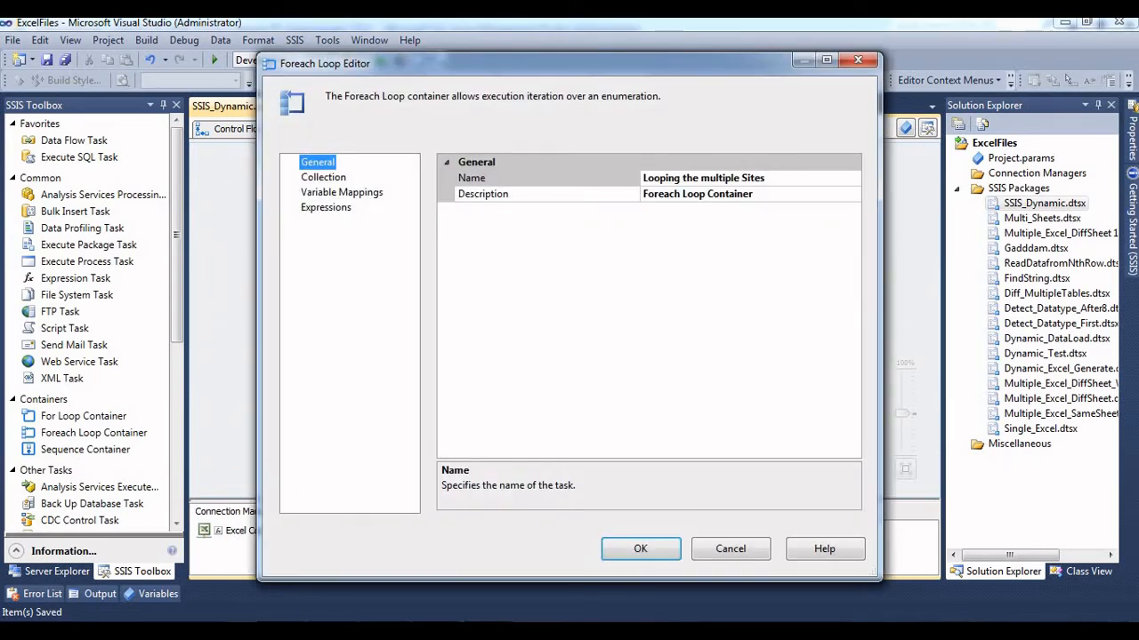
{"action": "left_click", "coordinate": [835, 57]}
{"action": "left_click", "coordinate": [61, 134]}
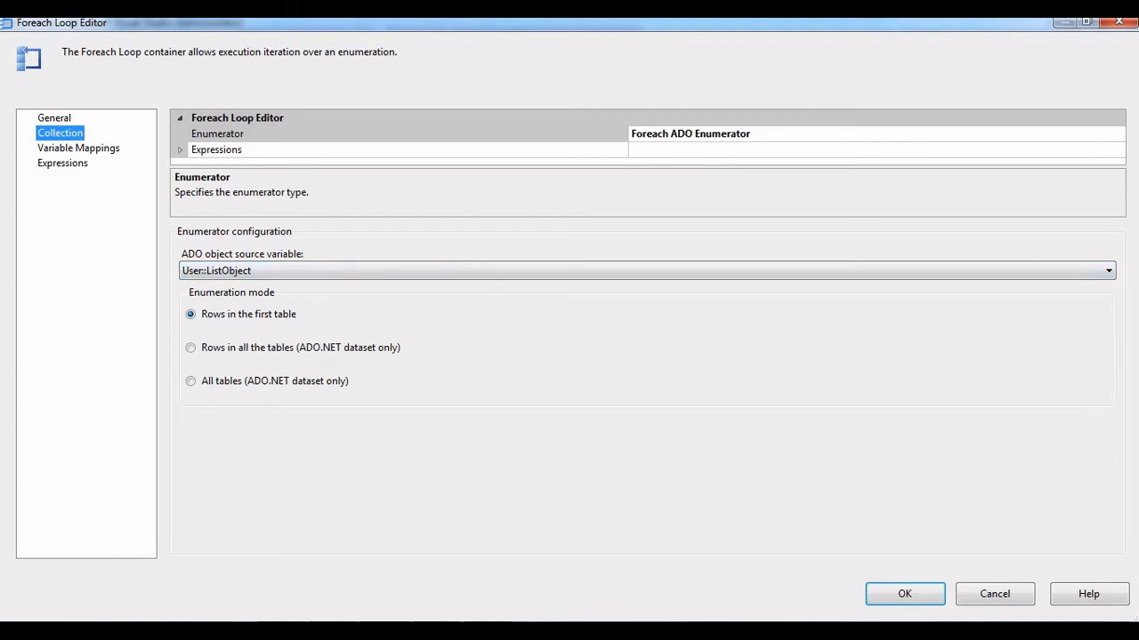
{"action": "left_click", "coordinate": [78, 148]}
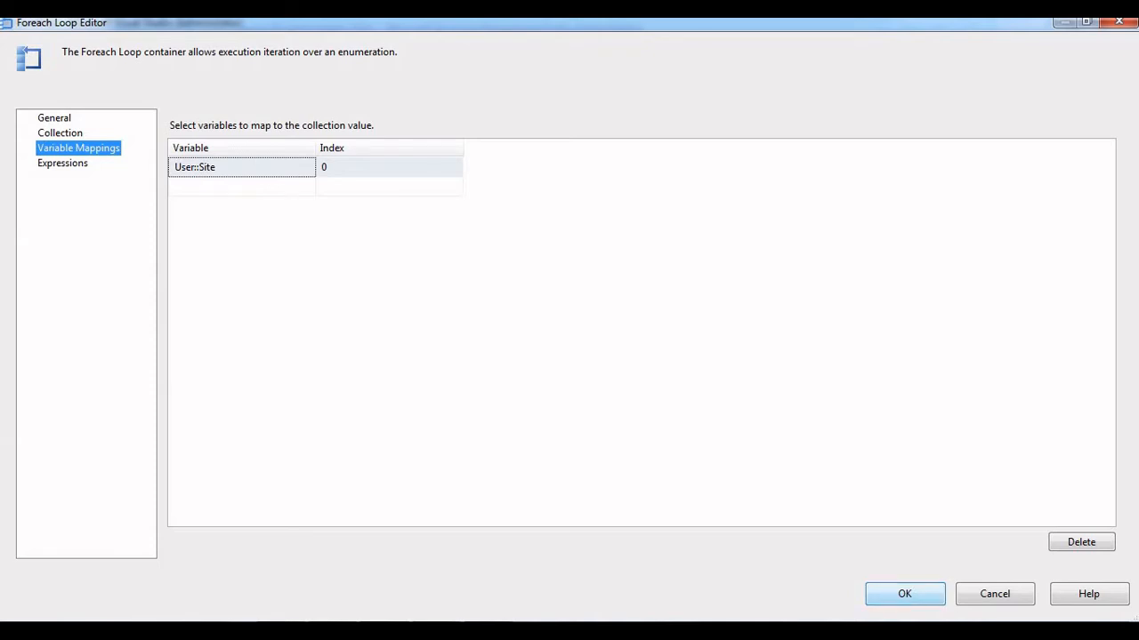
{"action": "key", "text": "Return"}
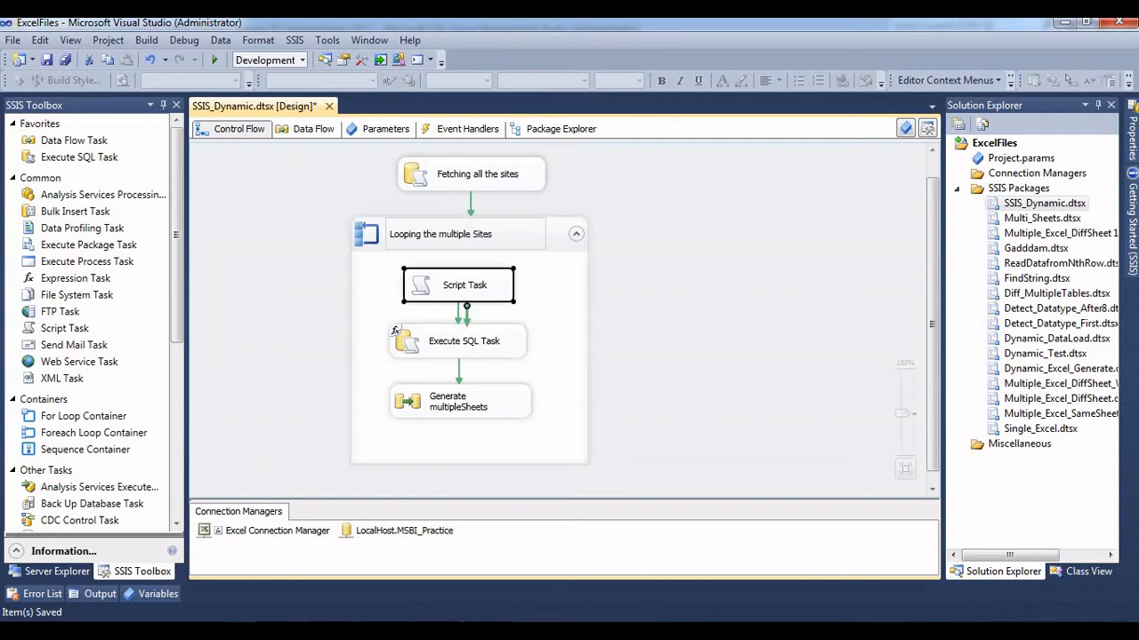
- Review the Script Task's ReadOnlyVariables and the MessageBox line in its script, and close both editors
{"action": "left_click", "coordinate": [636, 298]}
{"action": "double_click", "coordinate": [463, 285]}
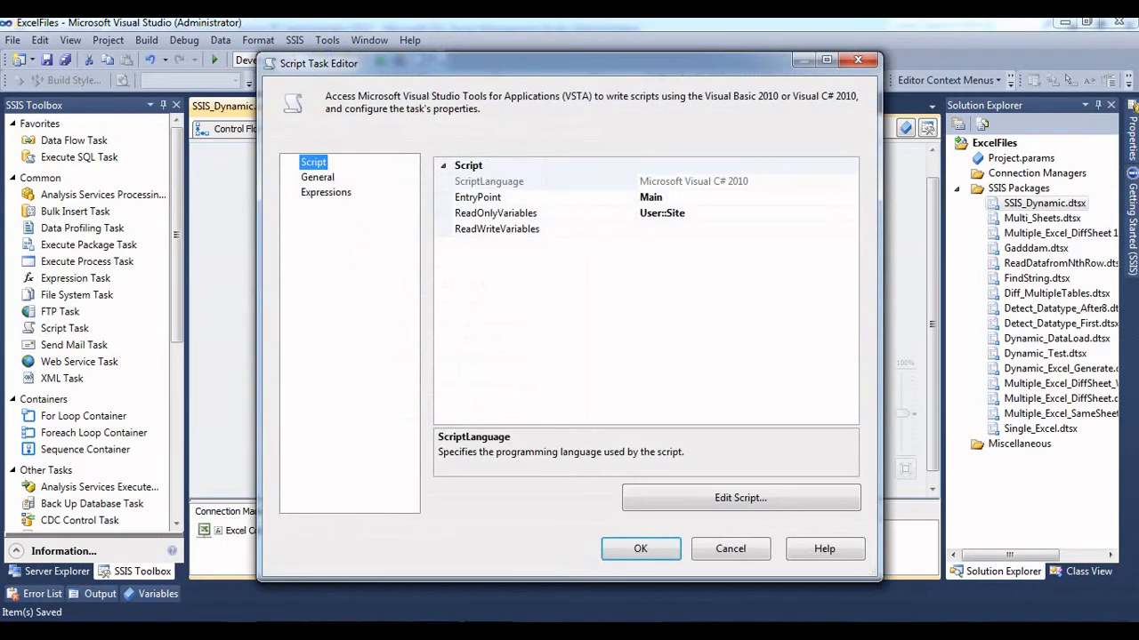
{"action": "left_click", "coordinate": [648, 214]}
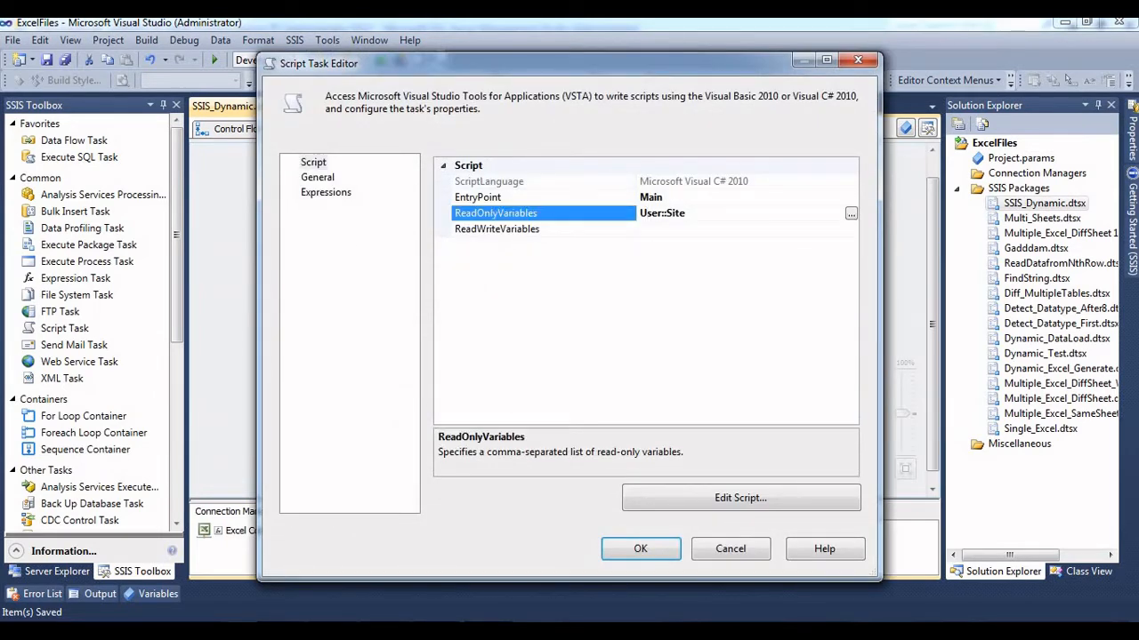
{"action": "left_click", "coordinate": [740, 498]}
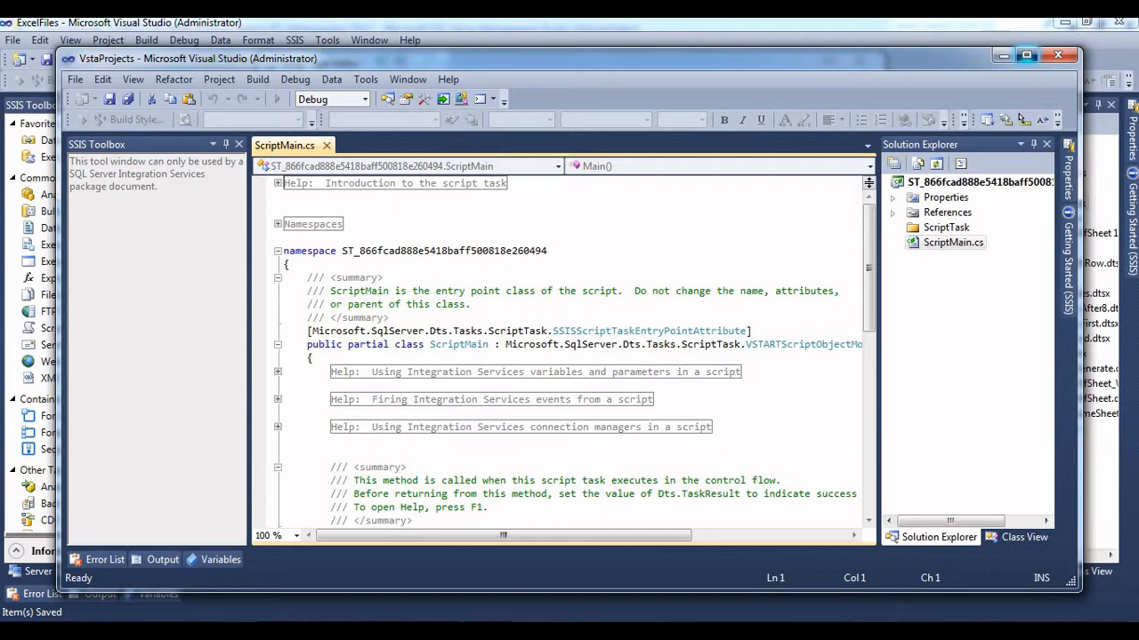
{"action": "left_click", "coordinate": [1025, 55]}
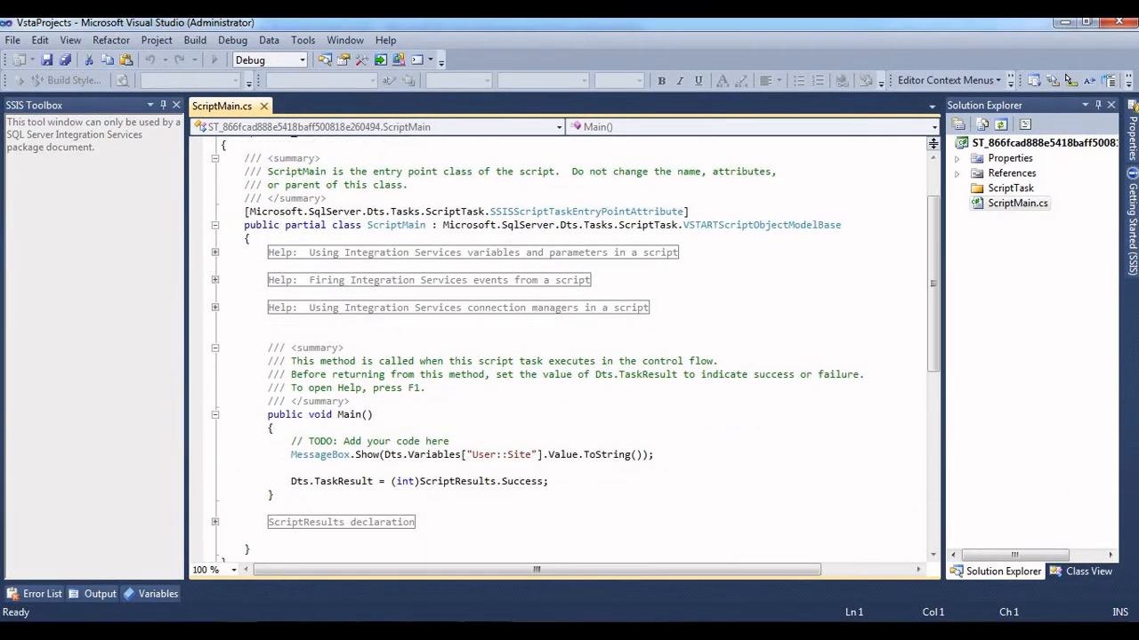
{"action": "left_click_drag", "start_coordinate": [355, 455], "coordinate": [655, 454]}
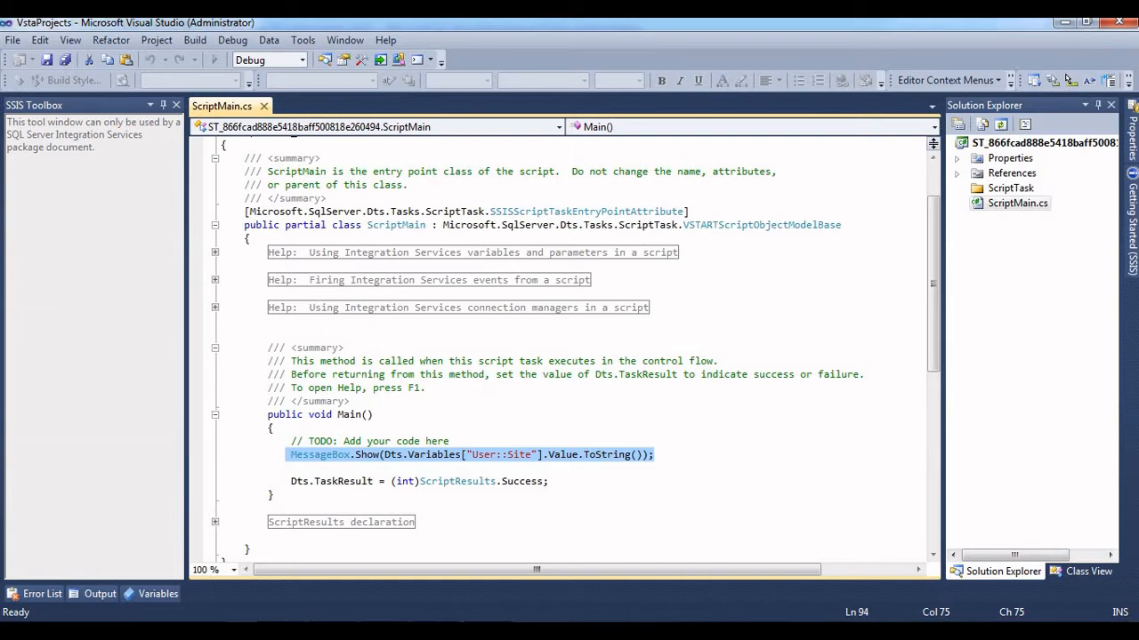
{"action": "left_click", "coordinate": [1118, 21]}
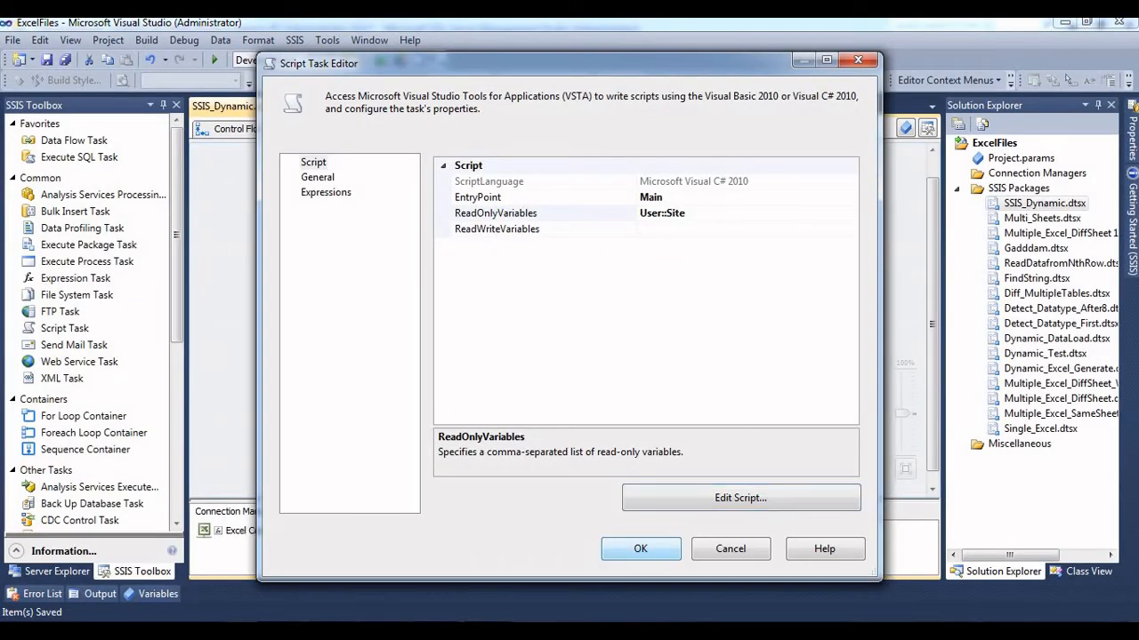
{"action": "key", "text": "Return"}
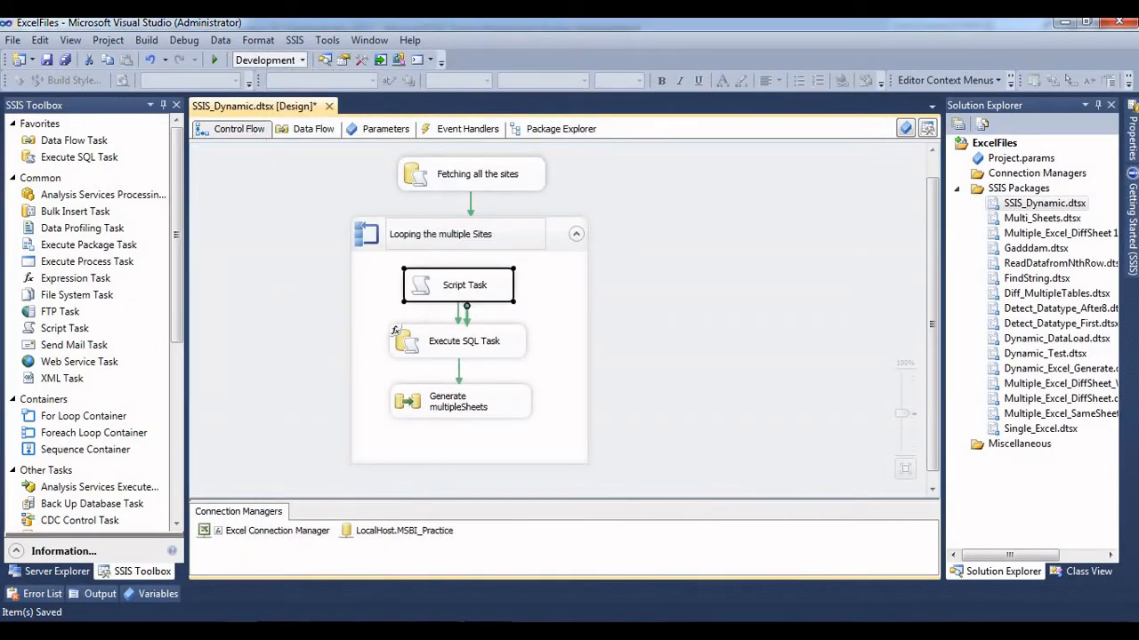
{"action": "left_click", "coordinate": [463, 342]}
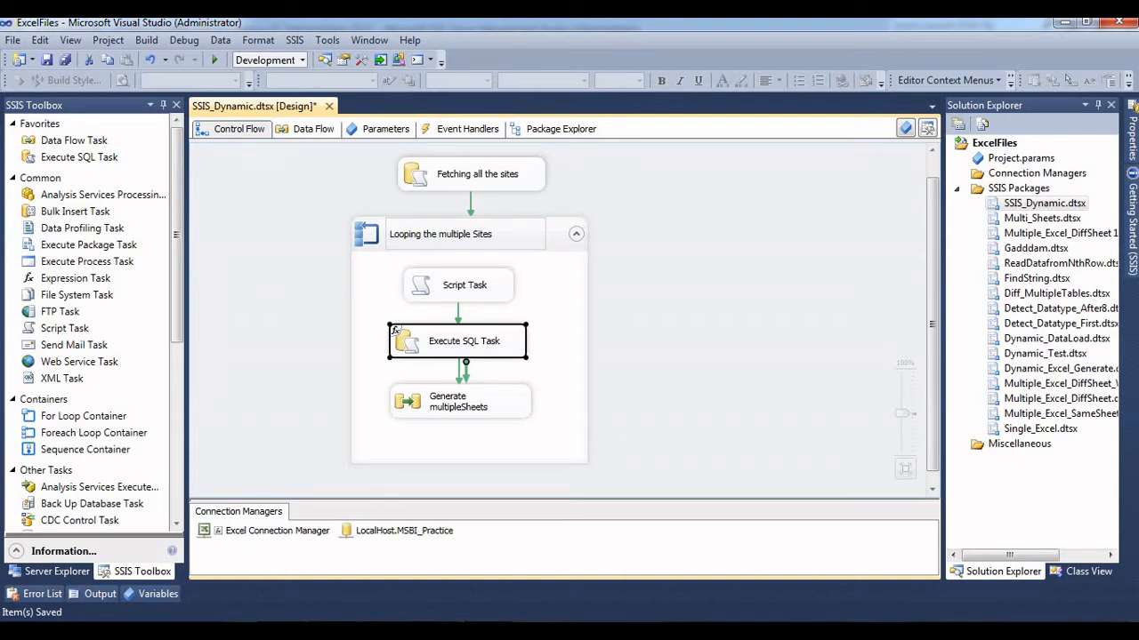
{"action": "left_click", "coordinate": [676, 347]}
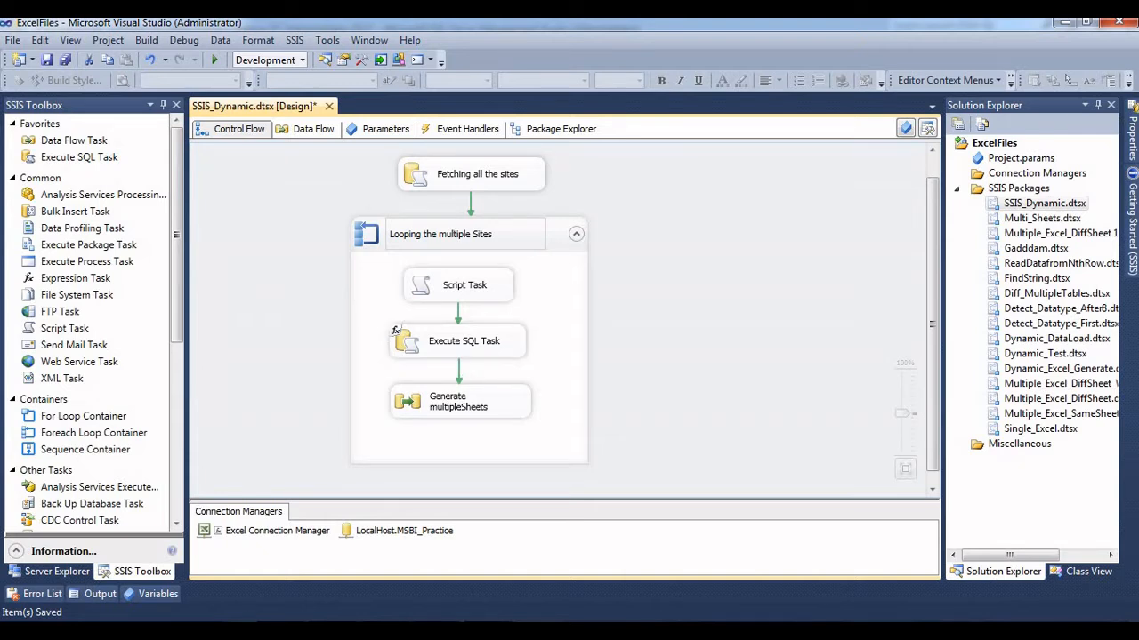
- Open the SqlStatementSource property expression of the Execute SQL Task inside the loop and evaluate it
{"action": "double_click", "coordinate": [463, 341]}
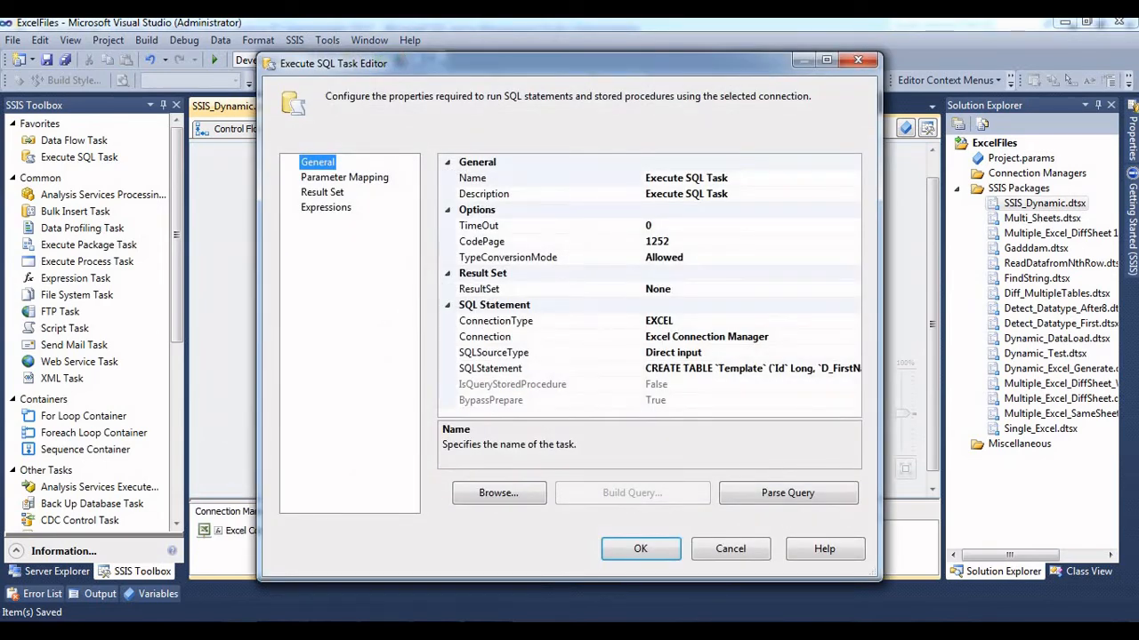
{"action": "left_click", "coordinate": [325, 208]}
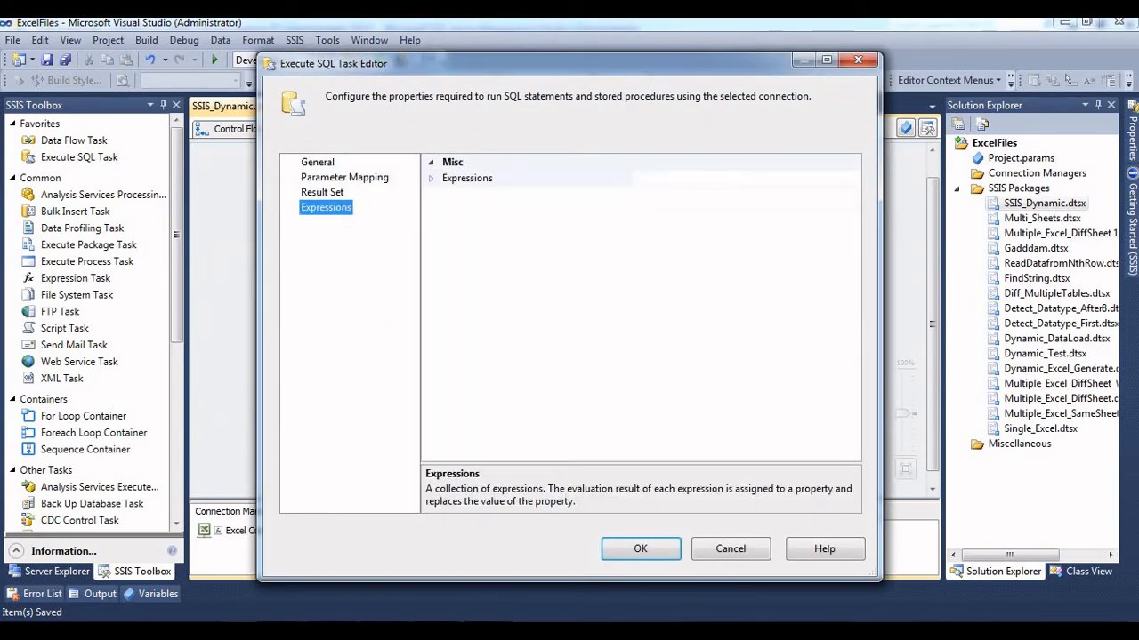
{"action": "left_click", "coordinate": [738, 178]}
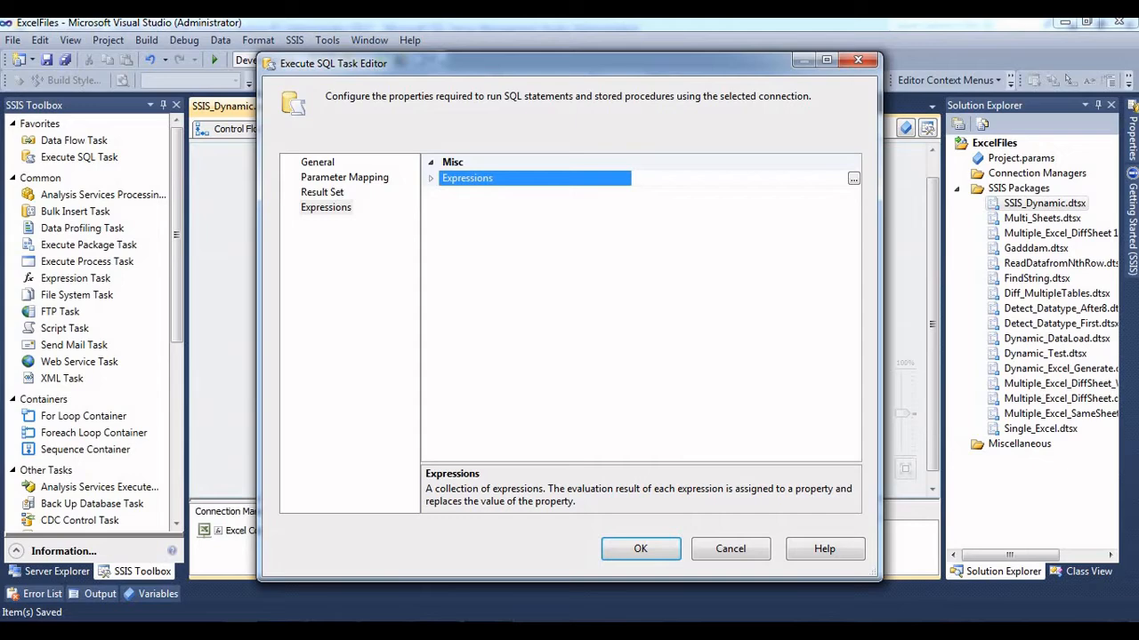
{"action": "left_click", "coordinate": [854, 178]}
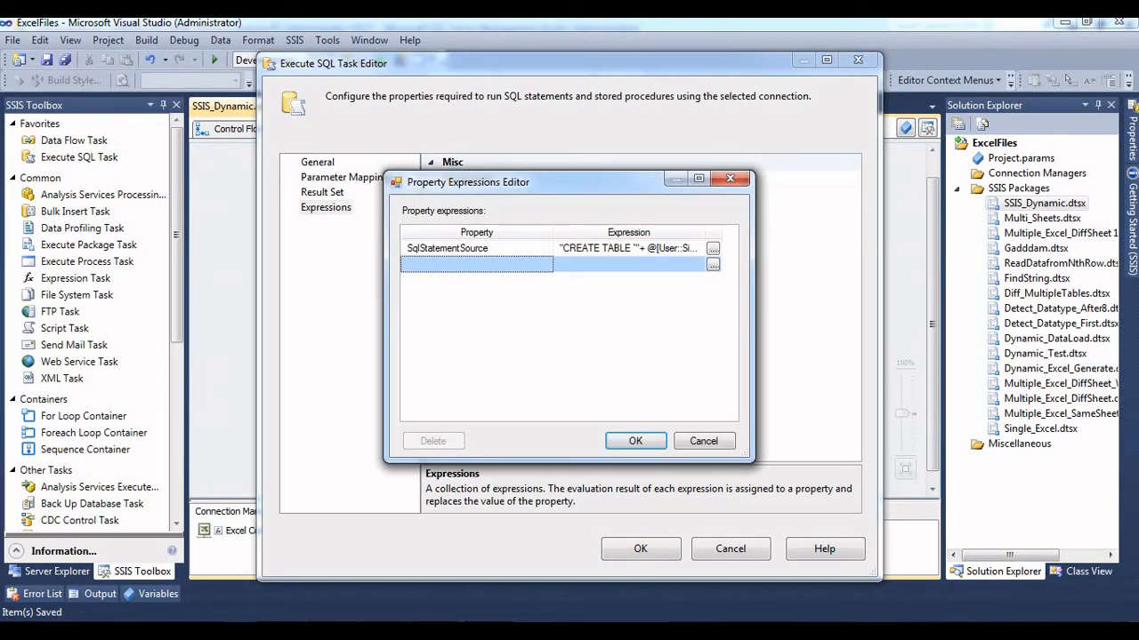
{"action": "left_click", "coordinate": [712, 249]}
{"action": "left_click", "coordinate": [534, 127]}
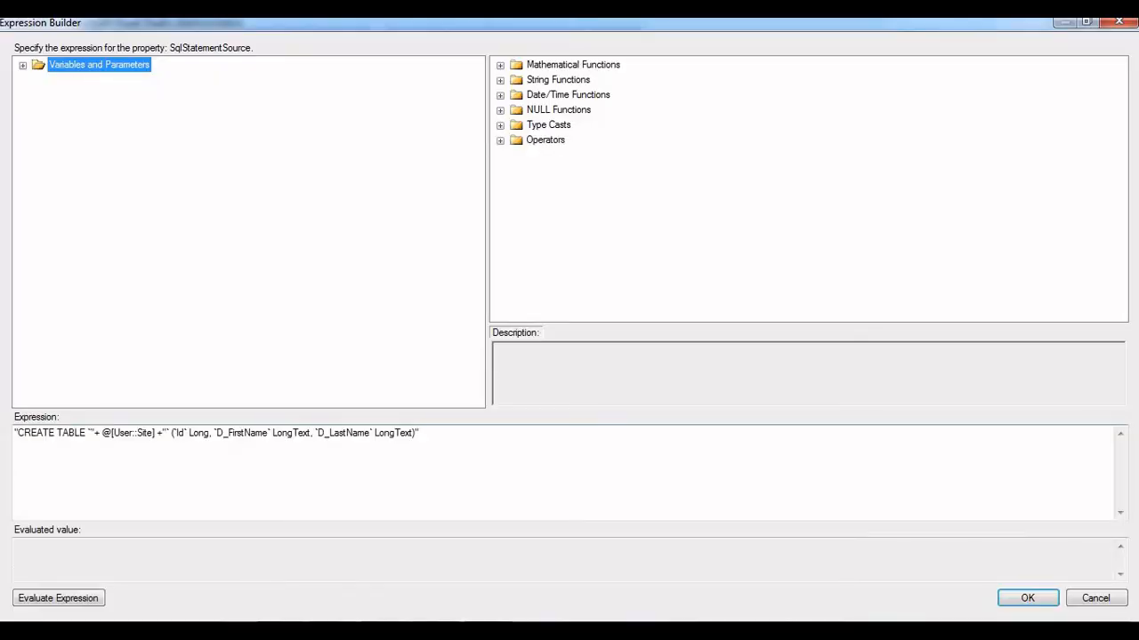
{"action": "left_click", "coordinate": [355, 464]}
{"action": "left_click", "coordinate": [58, 599]}
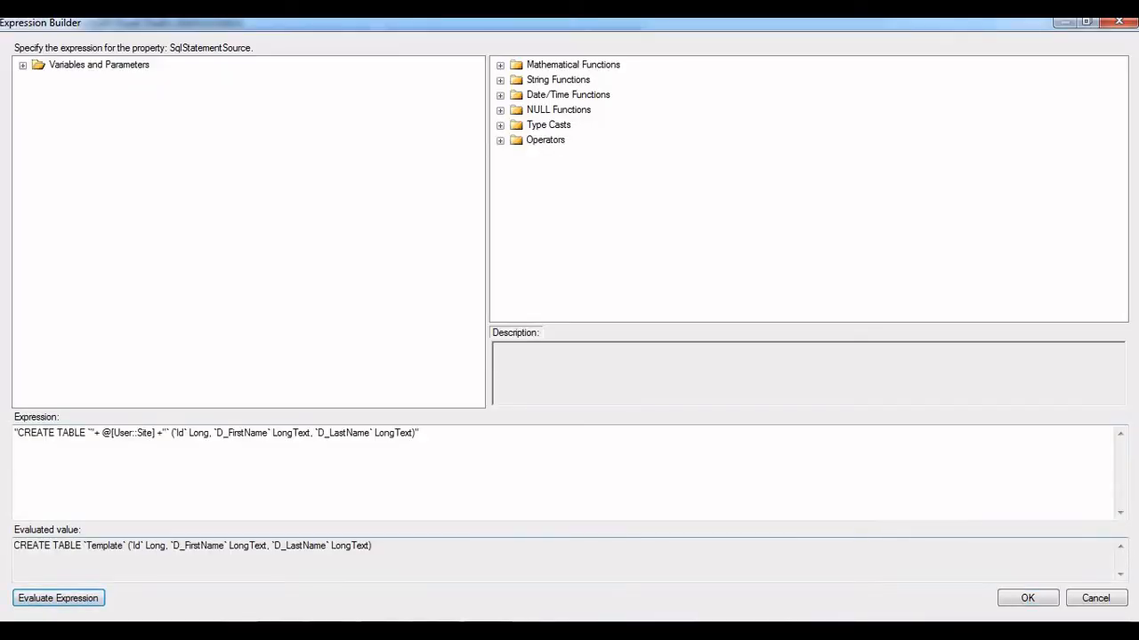
{"action": "left_click_drag", "start_coordinate": [376, 546], "coordinate": [13, 547]}
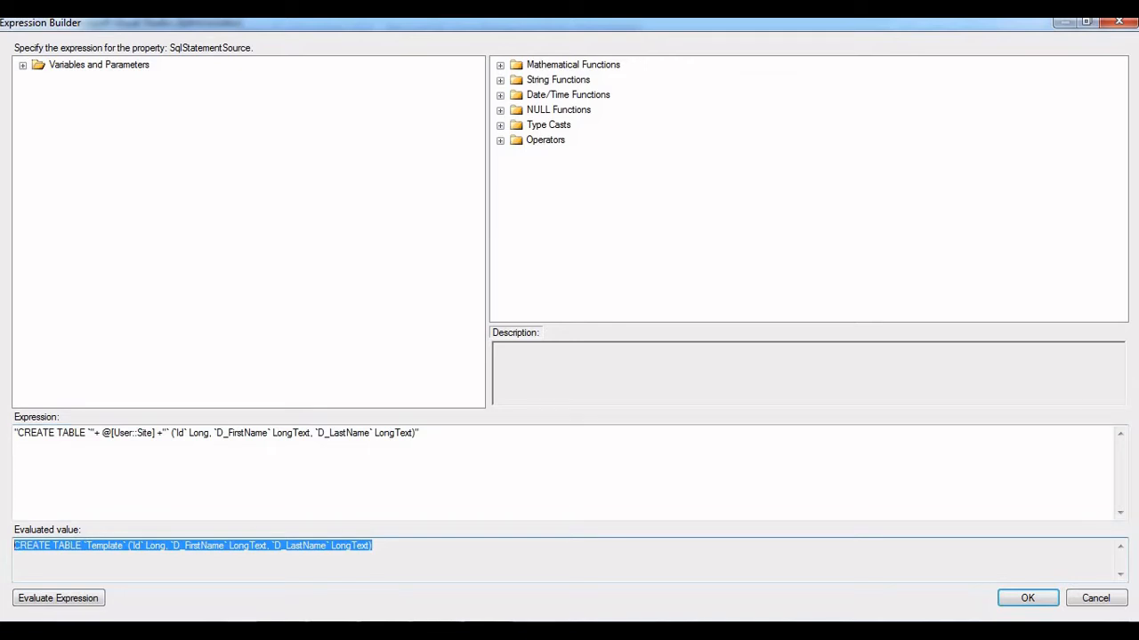
- Examine the User::Site variable, the CREATE TABLE text and the column definitions within the SqlStatementSource expression
{"action": "left_click", "coordinate": [111, 433]}
{"action": "left_click_drag", "start_coordinate": [111, 433], "coordinate": [138, 433]}
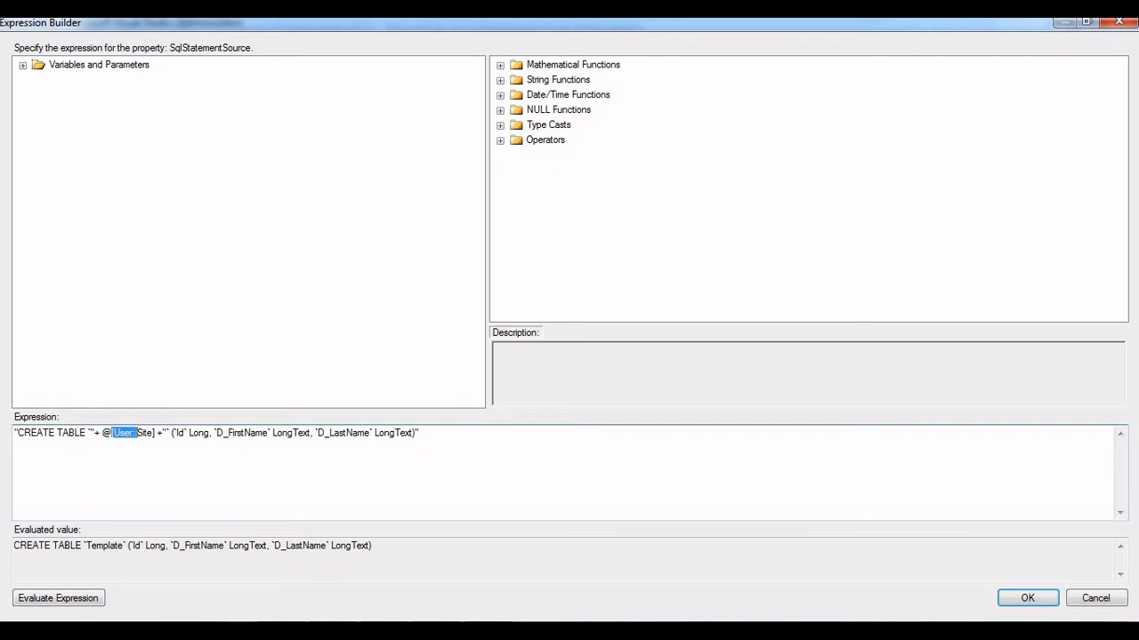
{"action": "left_click", "coordinate": [138, 433]}
{"action": "left_click_drag", "start_coordinate": [102, 433], "coordinate": [154, 433]}
{"action": "left_click_drag", "start_coordinate": [31, 433], "coordinate": [89, 433]}
{"action": "left_click", "coordinate": [135, 433]}
{"action": "left_click", "coordinate": [37, 434]}
{"action": "left_click", "coordinate": [70, 433]}
{"action": "left_click_drag", "start_coordinate": [111, 433], "coordinate": [407, 433]}
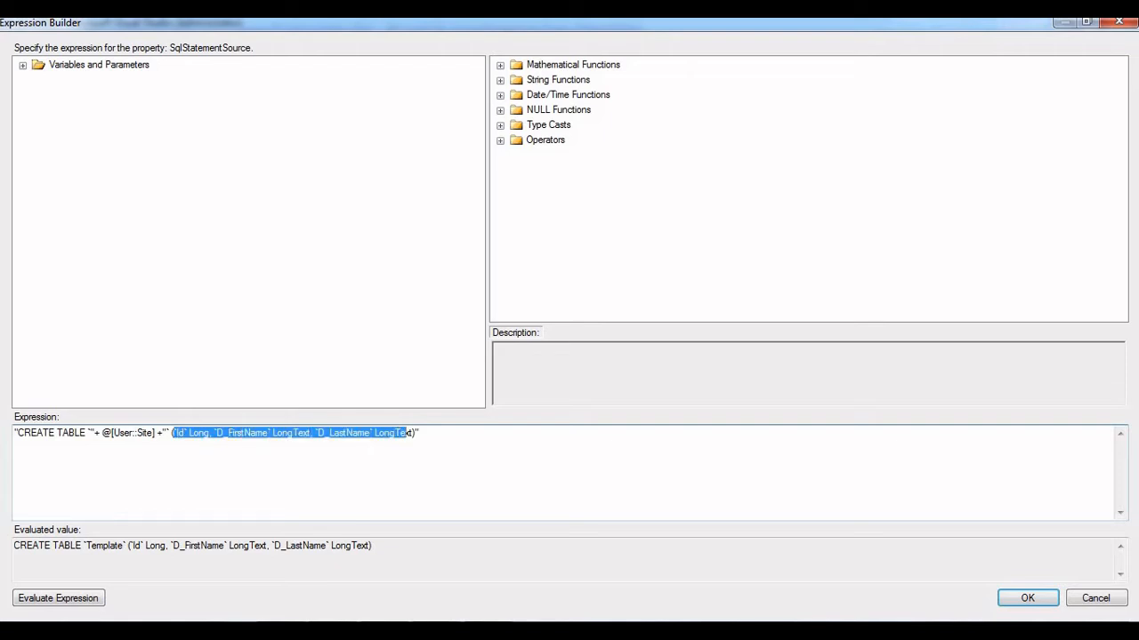
{"action": "left_click", "coordinate": [308, 433]}
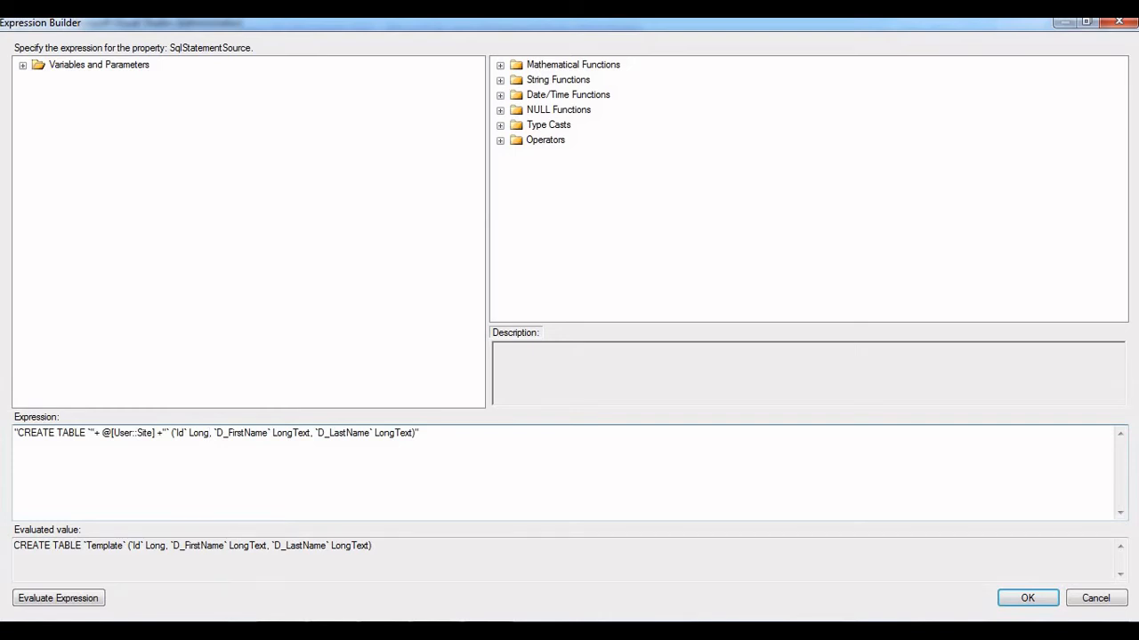
- Switch to SQL Server Management Studio, run SELECT * FROM SourceData, and review the Site and FirstName columns of the result
{"action": "key", "text": "alt+Tab"}
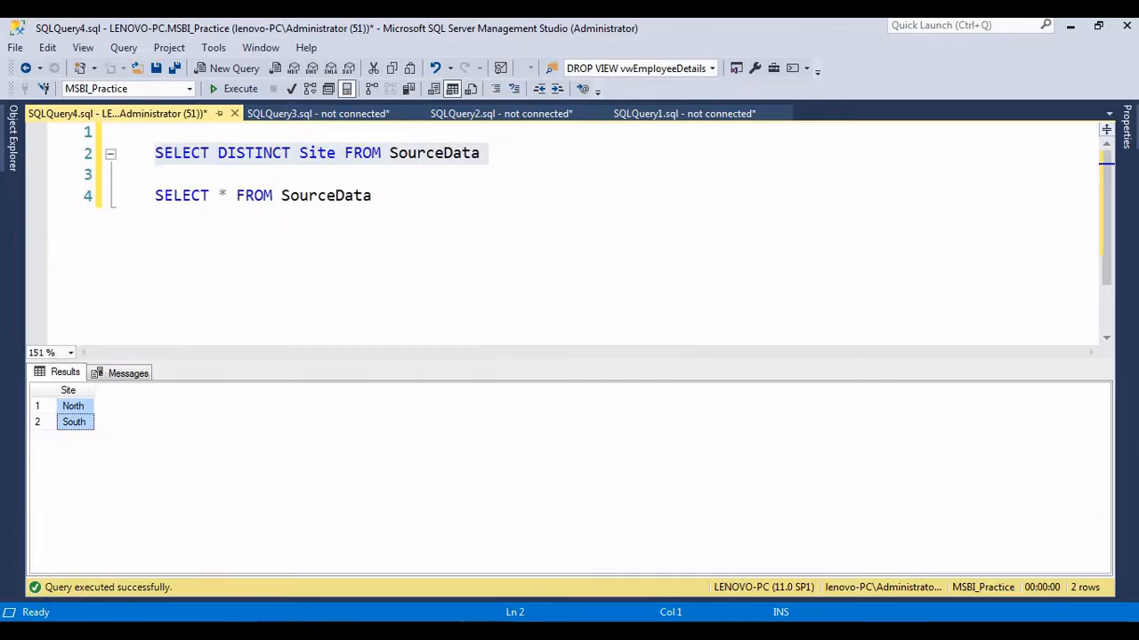
{"action": "left_click_drag", "start_coordinate": [372, 195], "coordinate": [117, 195]}
{"action": "left_click", "coordinate": [236, 88]}
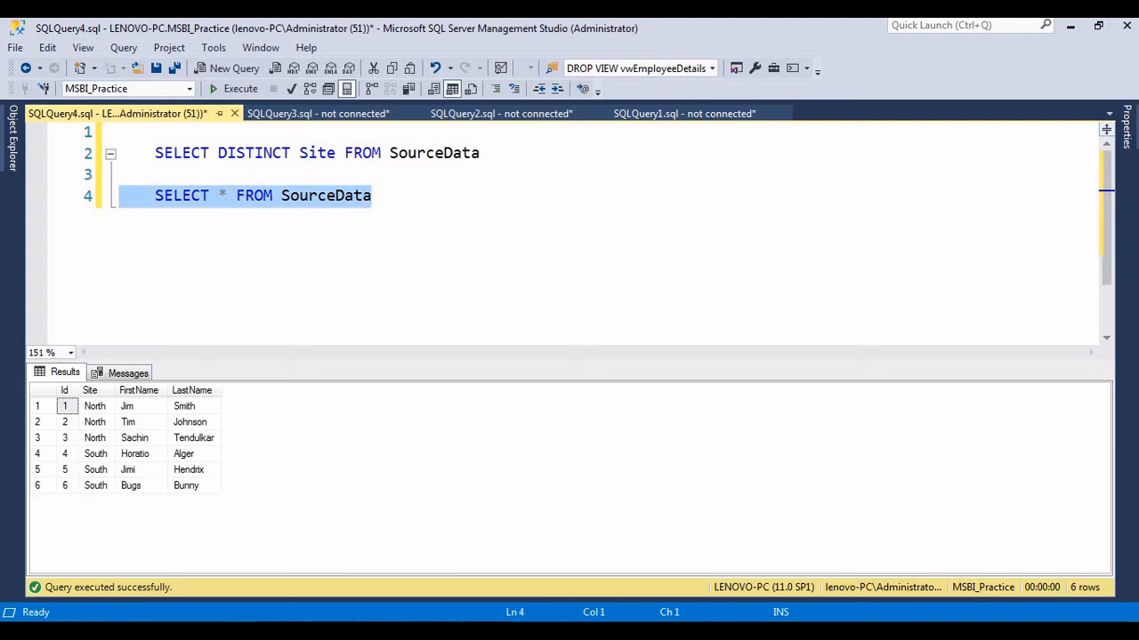
{"action": "left_click_drag", "start_coordinate": [96, 407], "coordinate": [95, 455]}
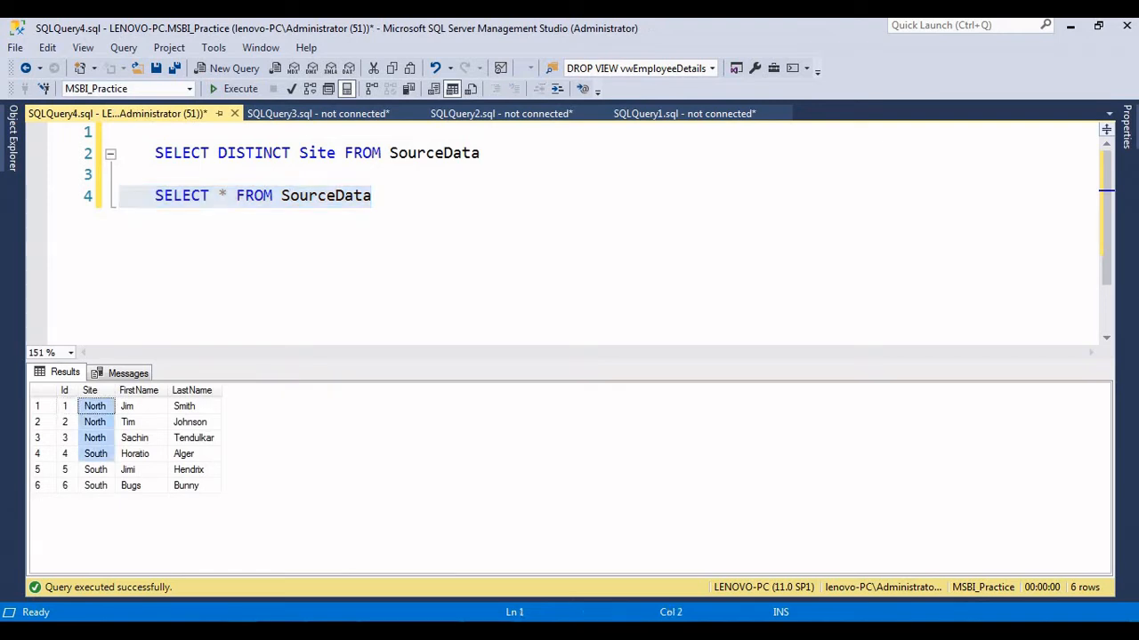
{"action": "left_click_drag", "start_coordinate": [140, 422], "coordinate": [140, 454]}
- Return to Visual Studio and close the Expression Builder, the Property Expressions Editor and the Execute SQL Task Editor with OK
{"action": "key", "text": "alt+Tab"}
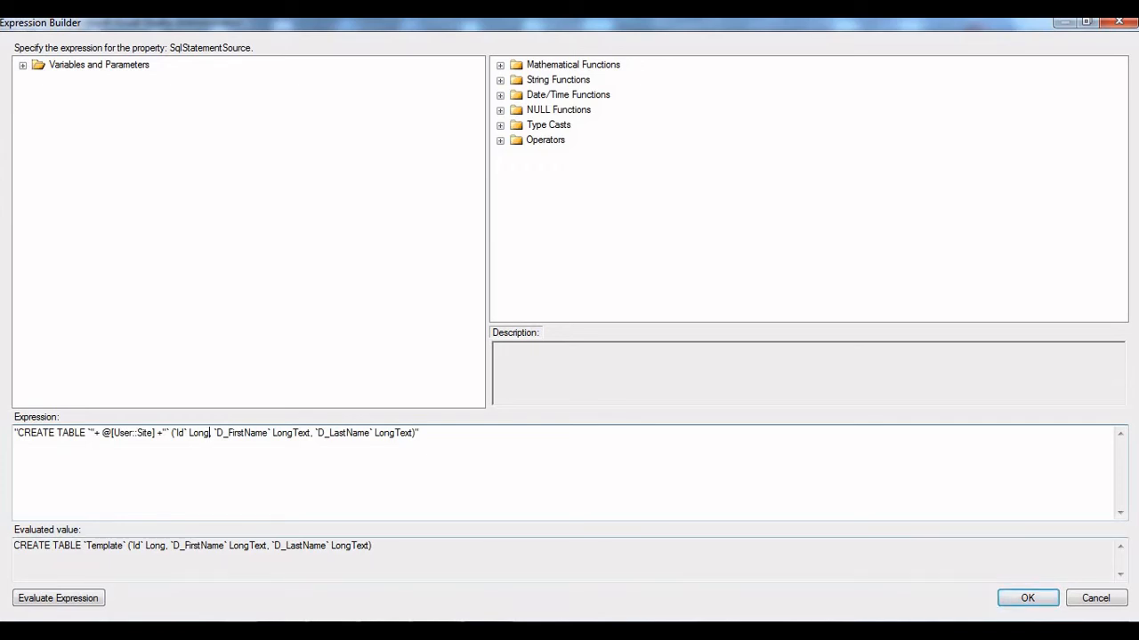
{"action": "key", "text": "Return"}
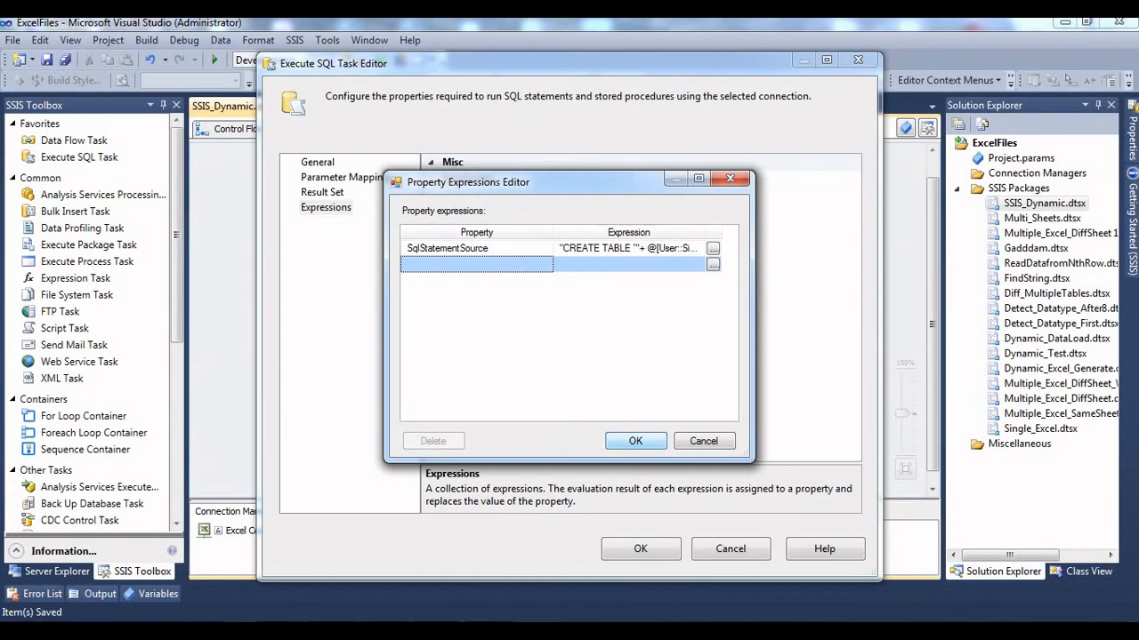
{"action": "key", "text": "Return"}
{"action": "key", "text": "Return"}
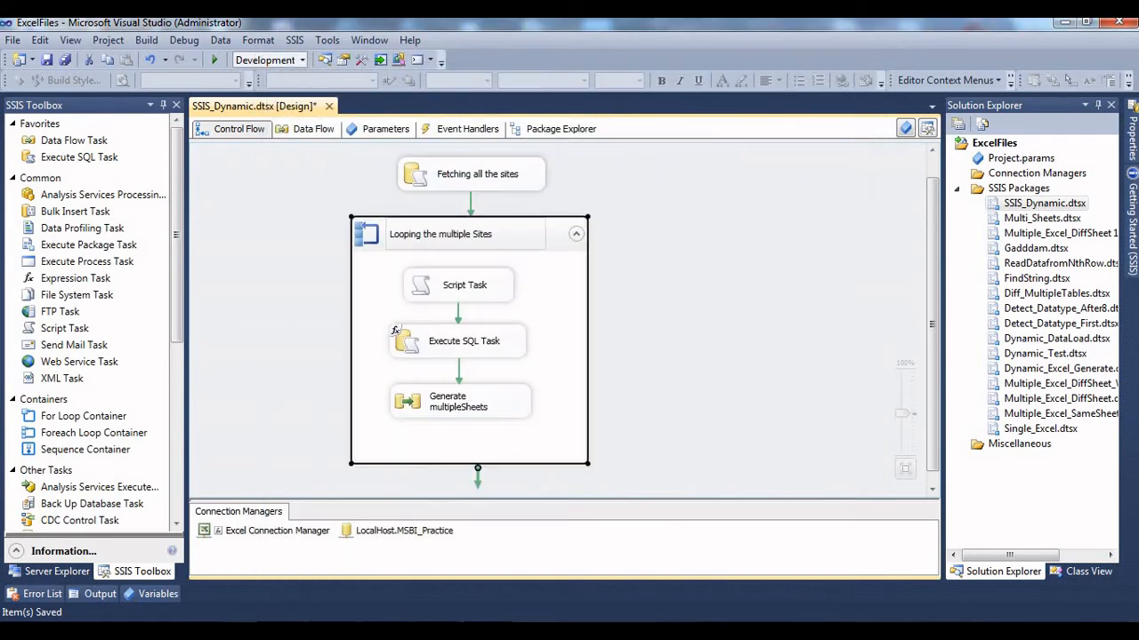
- Open the OLE DB Source in the "Generate multipleSheets" data flow and review its stored procedure command and parameter placeholder
{"action": "double_click", "coordinate": [459, 402]}
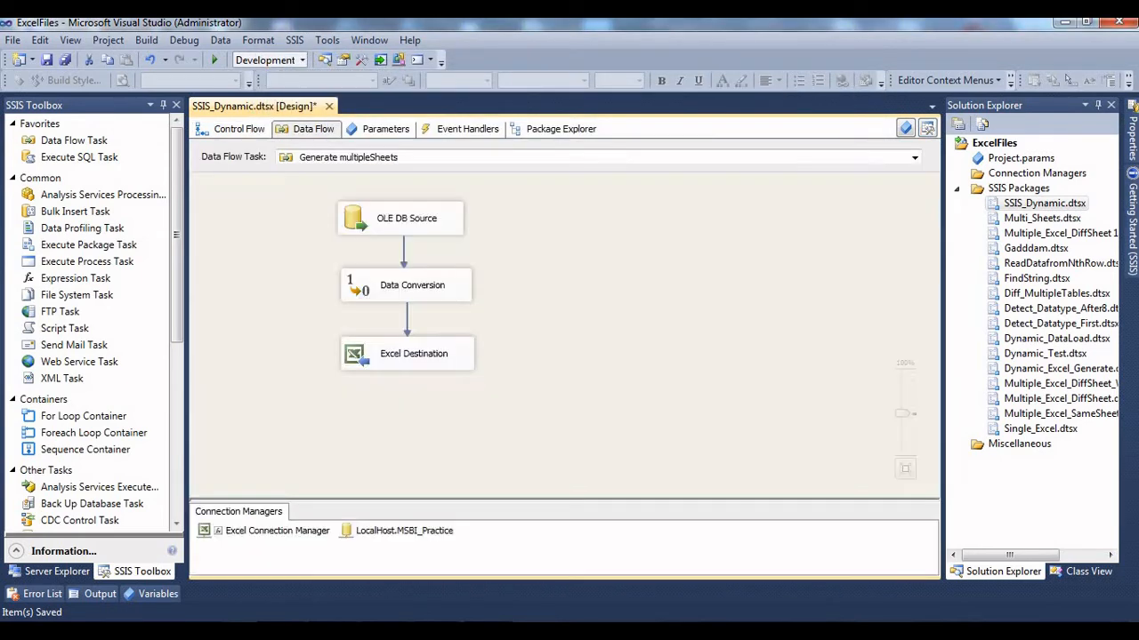
{"action": "double_click", "coordinate": [406, 219]}
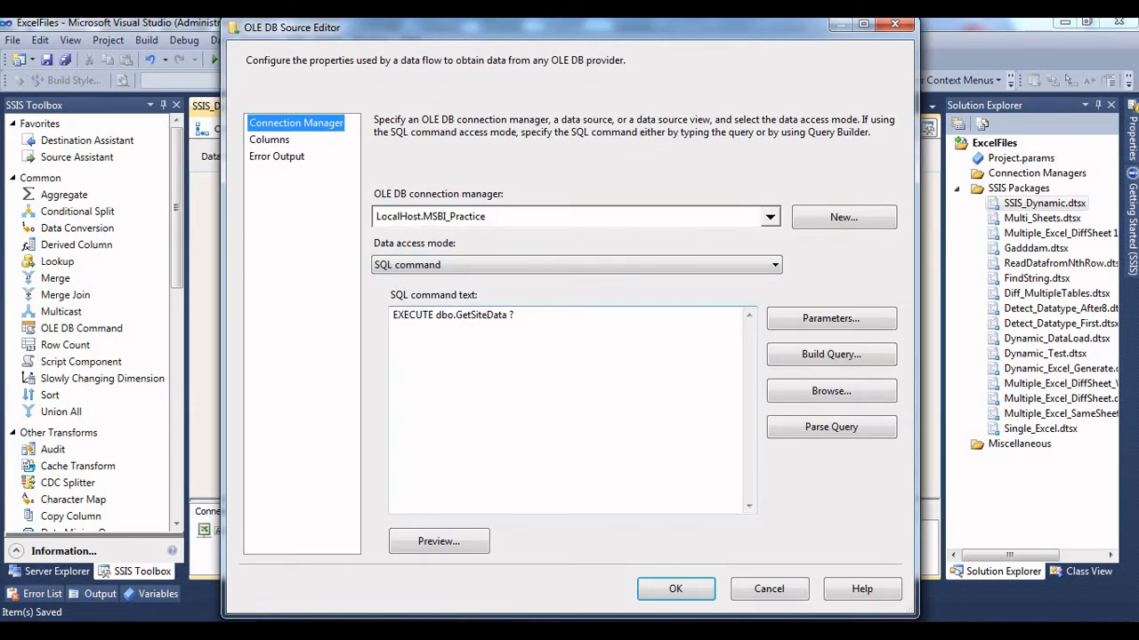
{"action": "left_click_drag", "start_coordinate": [516, 316], "coordinate": [415, 316]}
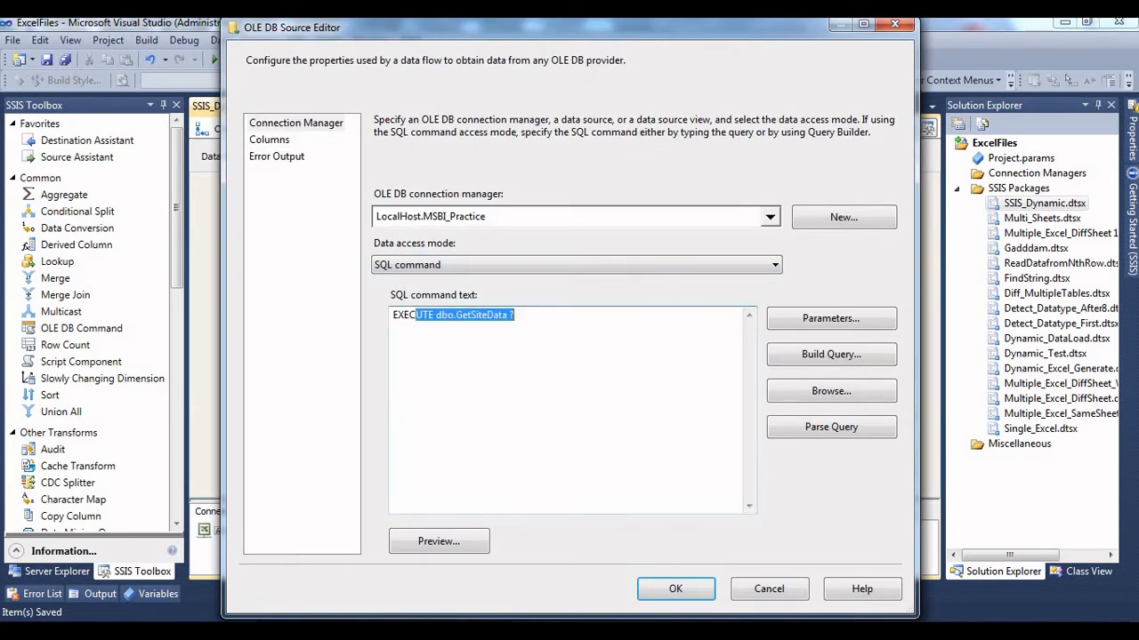
{"action": "left_click", "coordinate": [516, 316]}
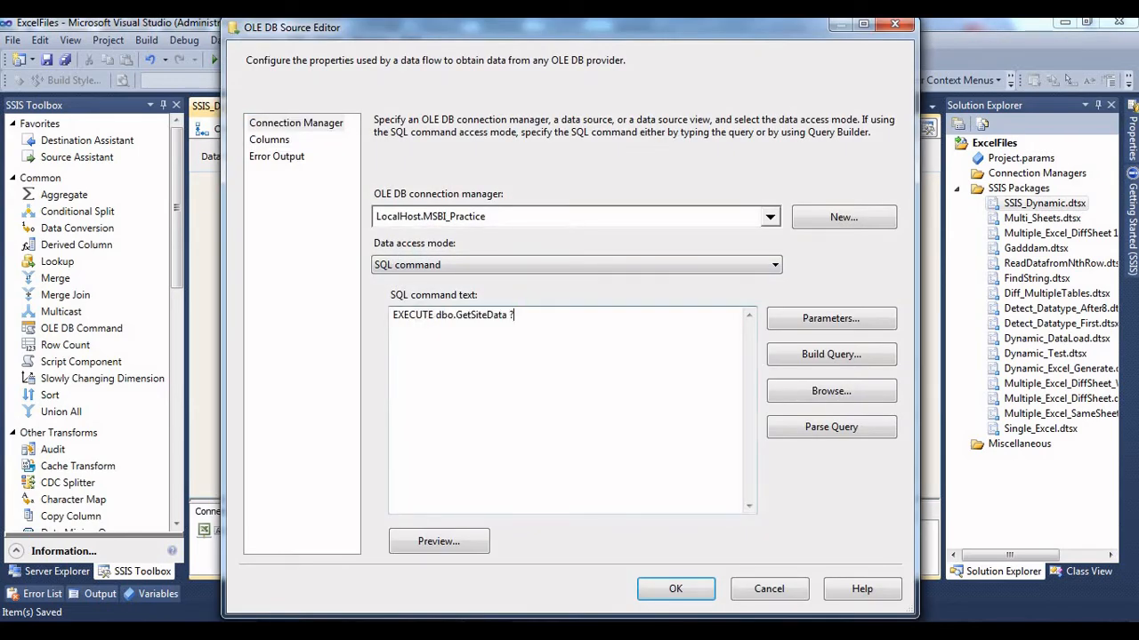
{"action": "left_click_drag", "start_coordinate": [516, 315], "coordinate": [506, 316]}
{"action": "left_click", "coordinate": [515, 315]}
- Check the OLE DB Source's query parameter mapping and its columns, and close the editor with OK
{"action": "left_click", "coordinate": [831, 319]}
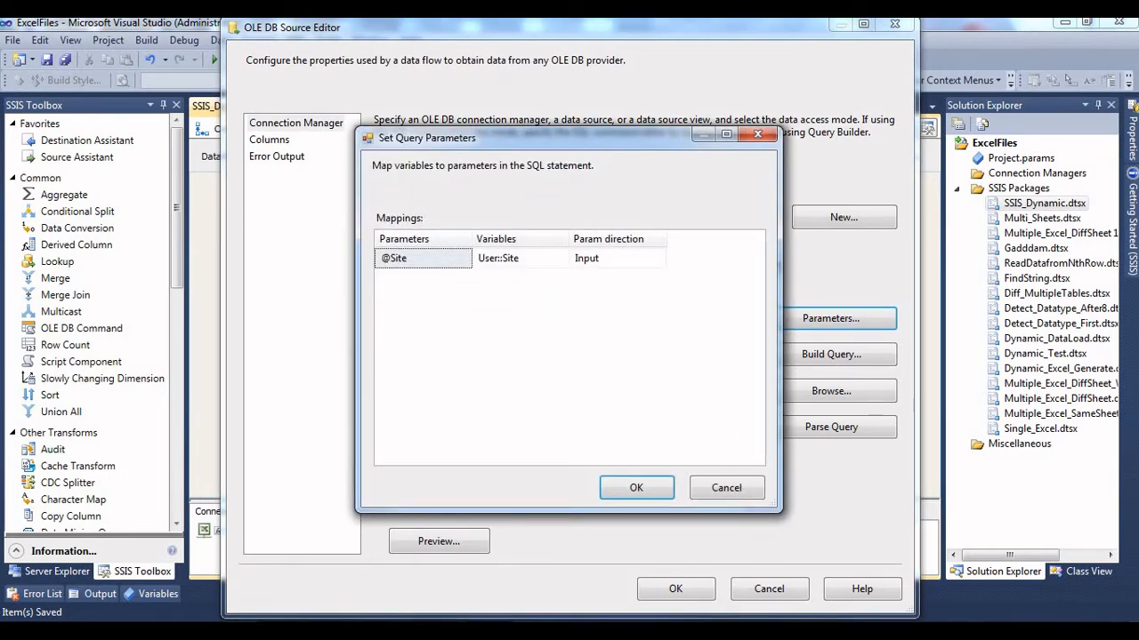
{"action": "left_click", "coordinate": [636, 487]}
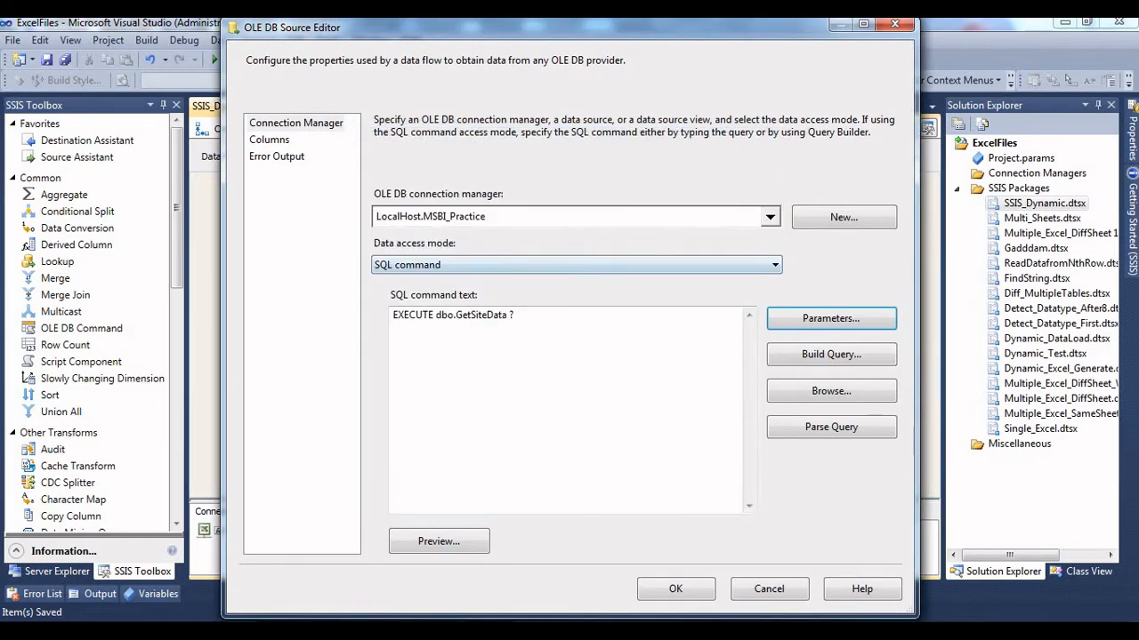
{"action": "left_click", "coordinate": [270, 140]}
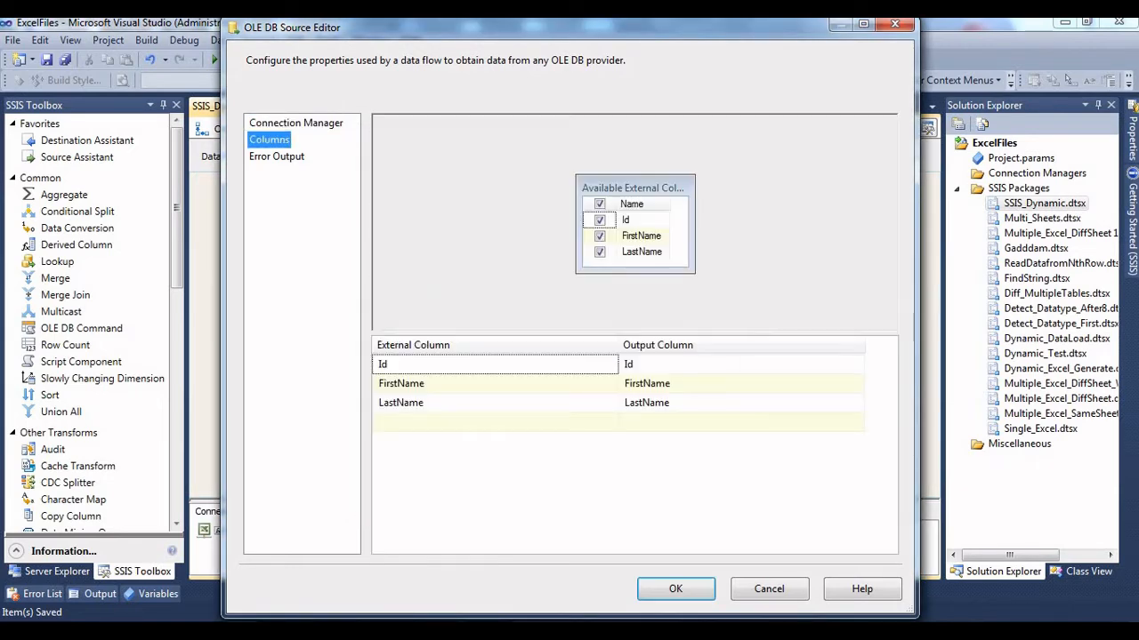
{"action": "left_click", "coordinate": [675, 589]}
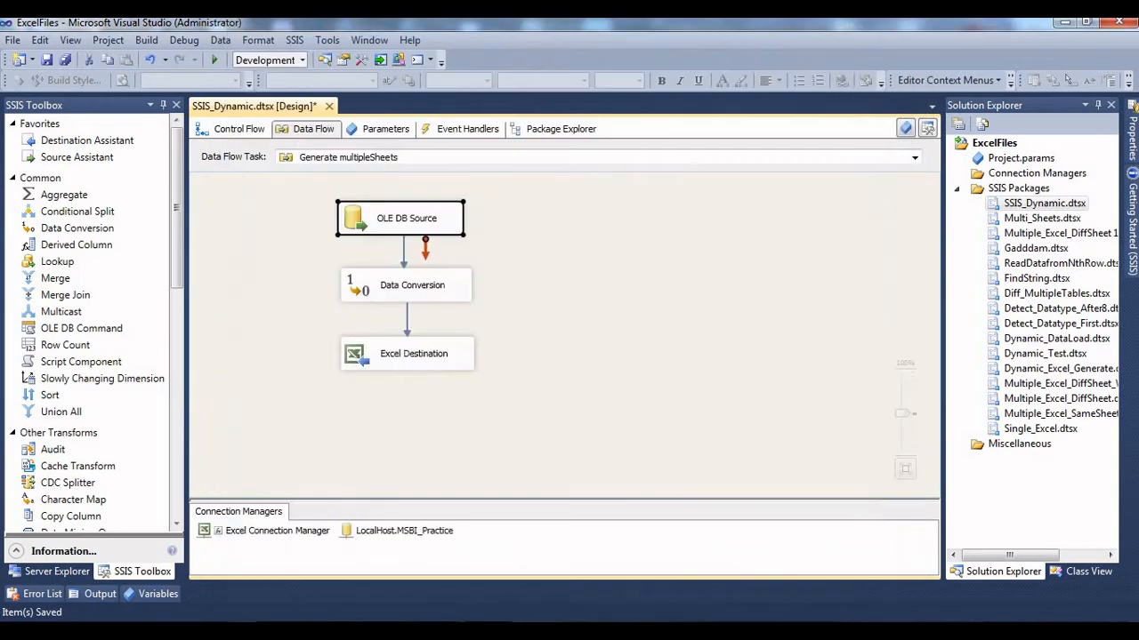
- Return from the data flow to the control flow and save the SSIS_Dynamic.dtsx package
{"action": "left_click", "coordinate": [414, 354]}
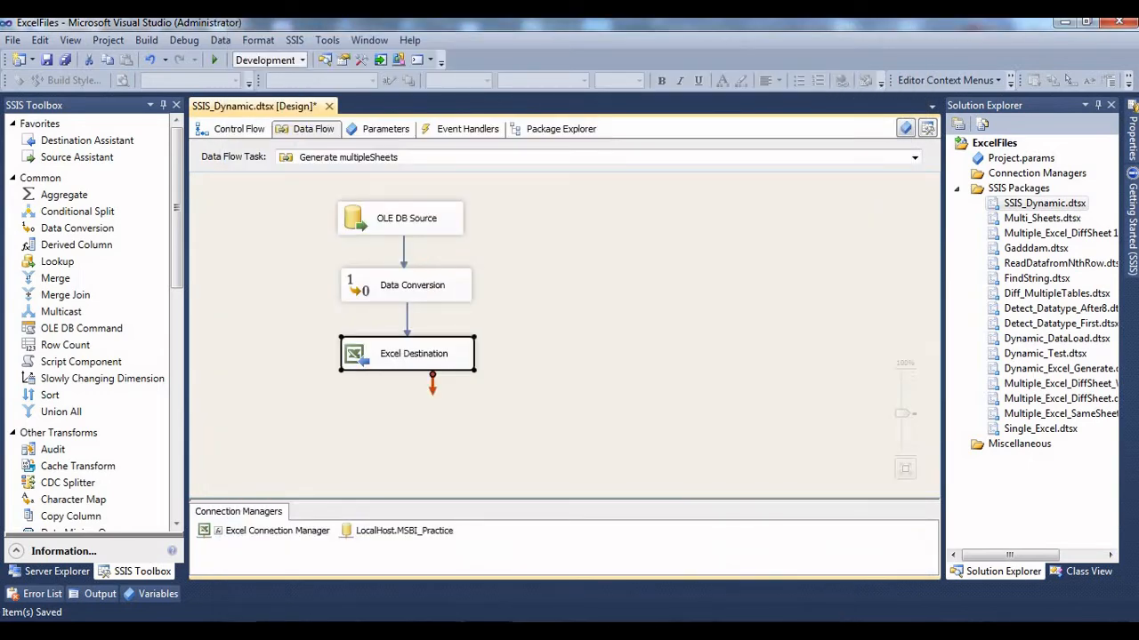
{"action": "left_click", "coordinate": [233, 129]}
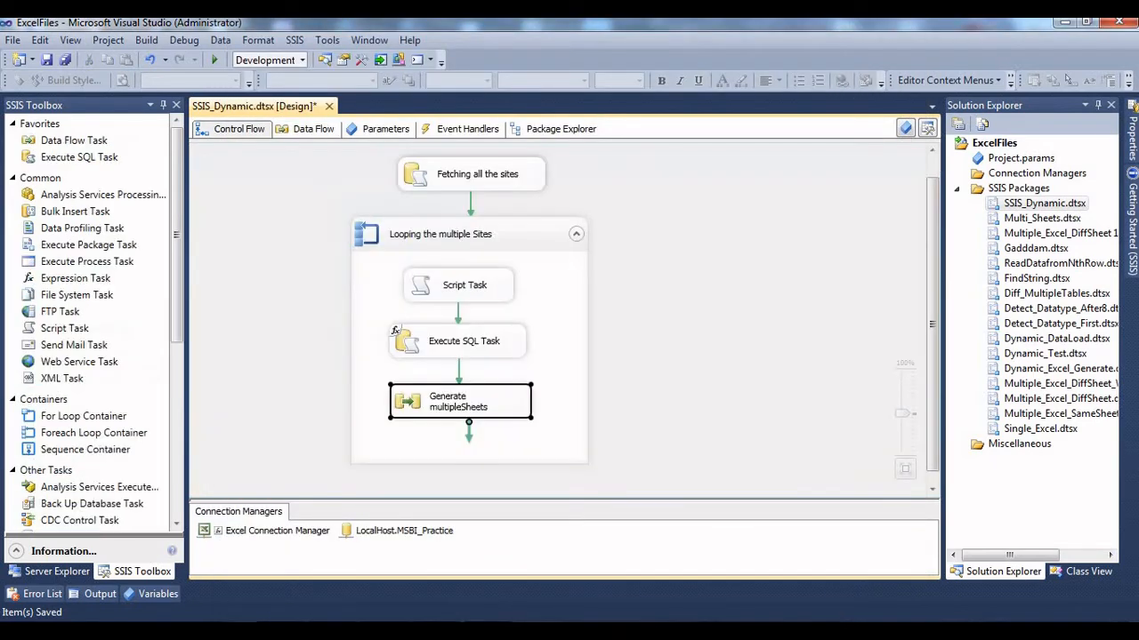
{"action": "key", "text": "ctrl+s"}
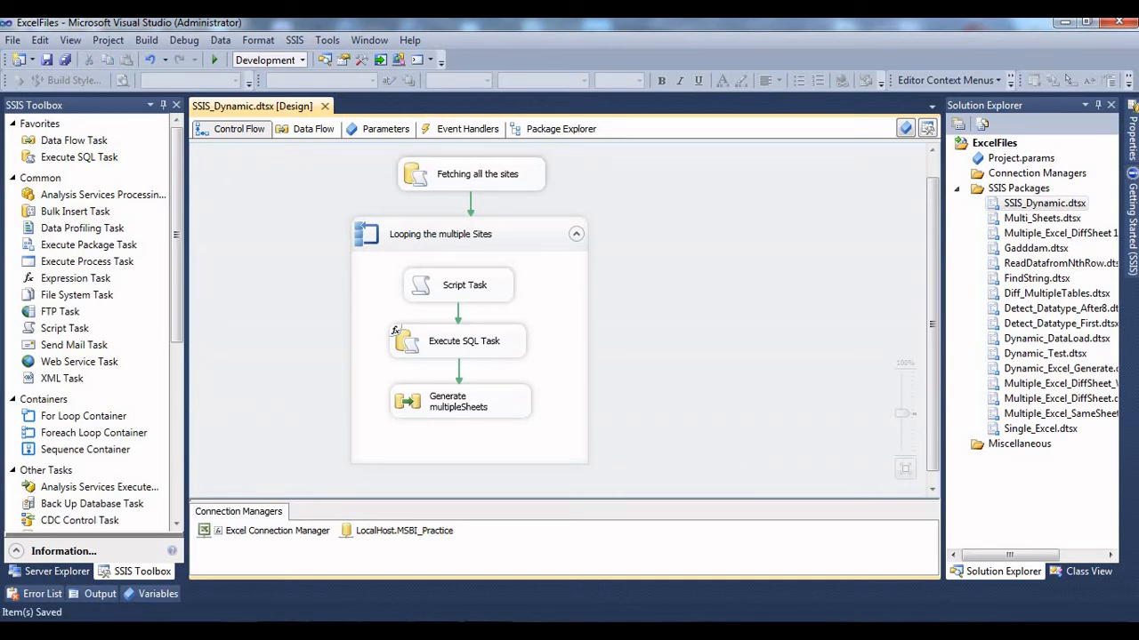
- Execute the SSIS_Dynamic.dtsx package, dismiss the site message box for each loop pass, and stop debugging once the run ends
{"action": "right_click", "coordinate": [994, 203]}
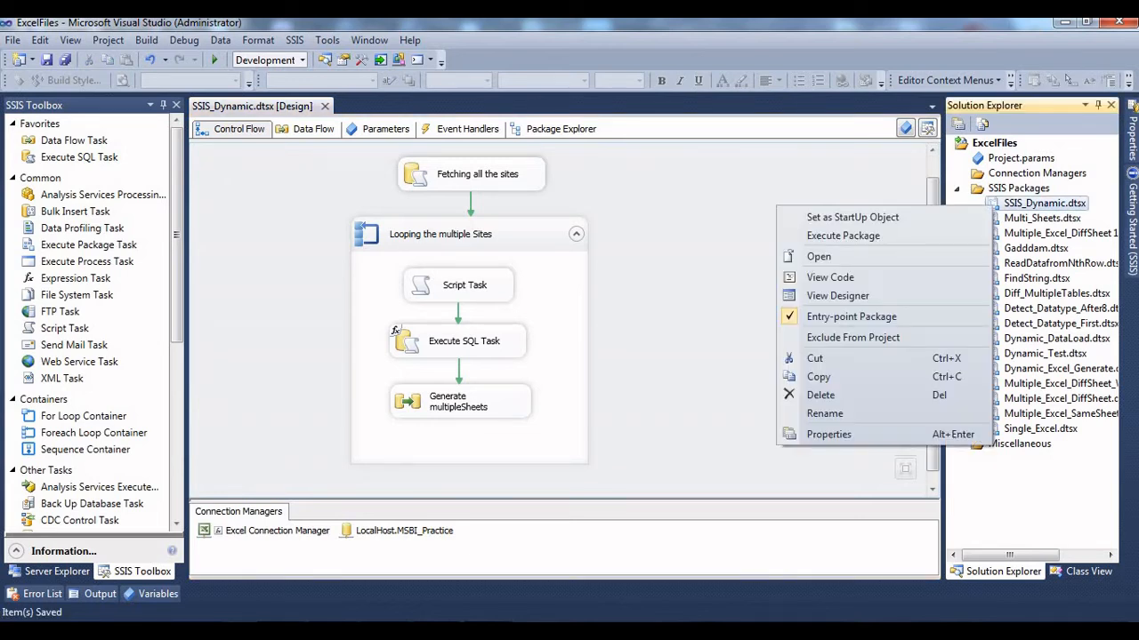
{"action": "left_click", "coordinate": [851, 236]}
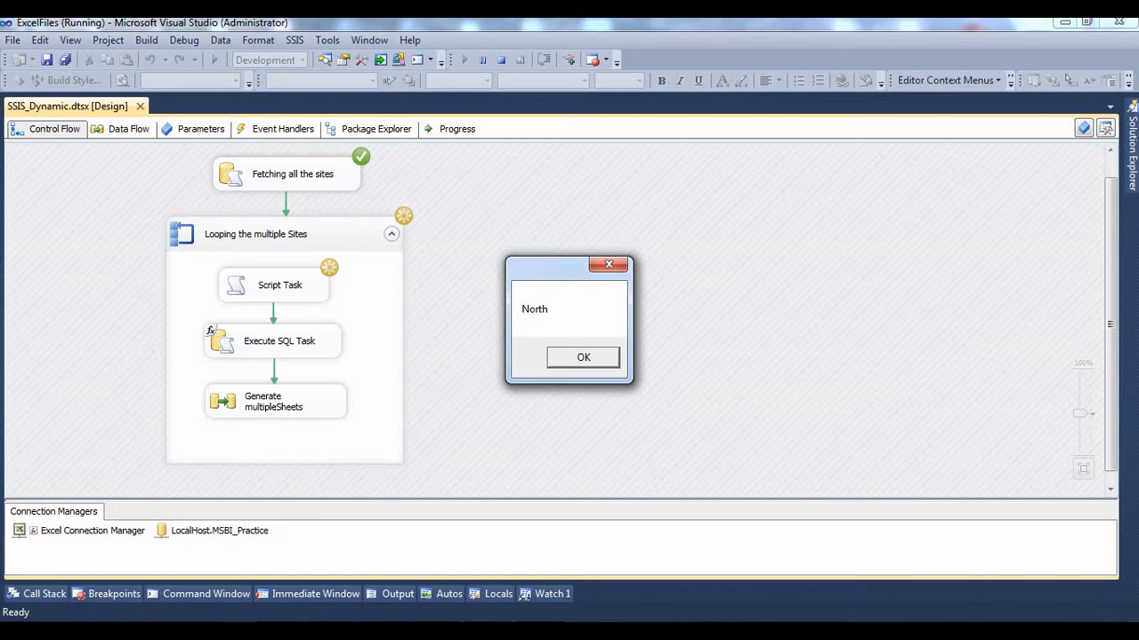
{"action": "key", "text": "Return"}
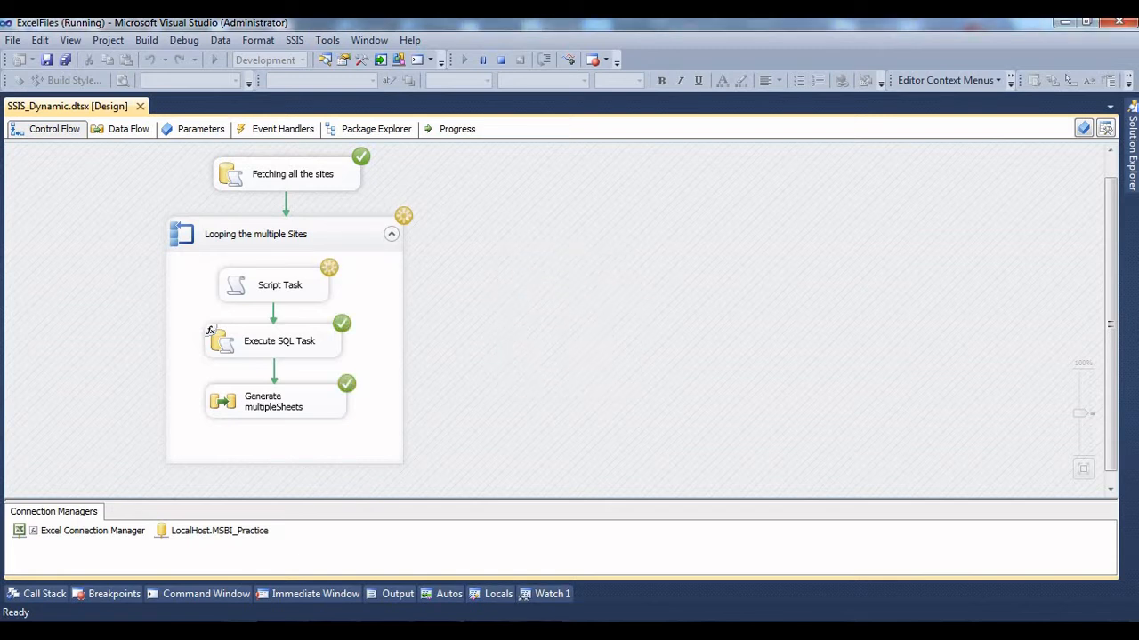
{"action": "key", "text": "Return"}
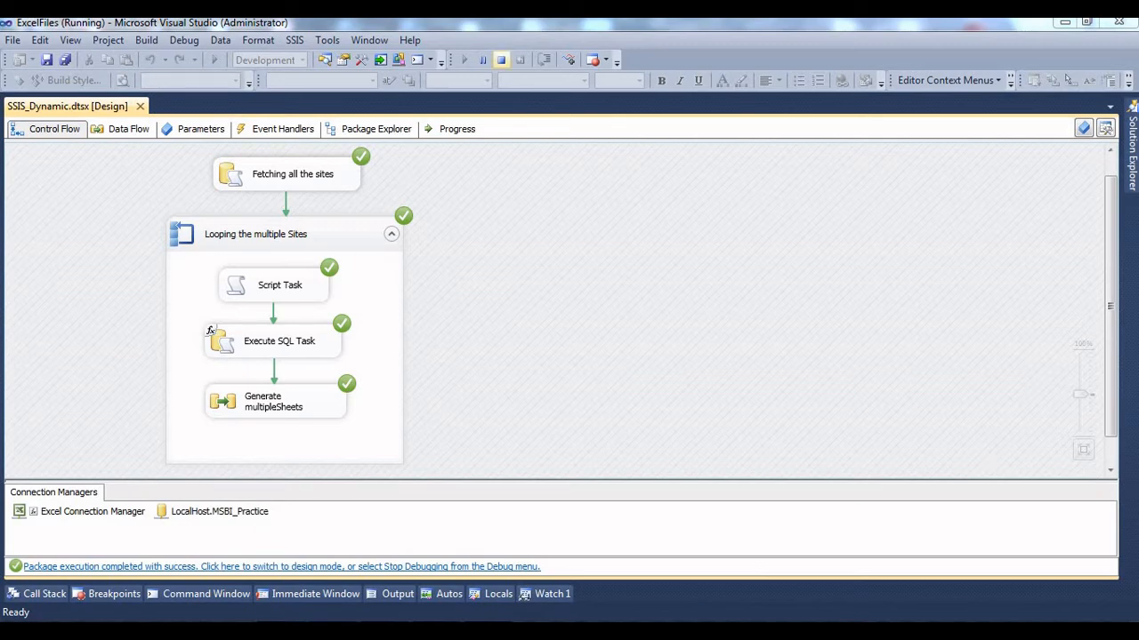
{"action": "left_click", "coordinate": [501, 60]}
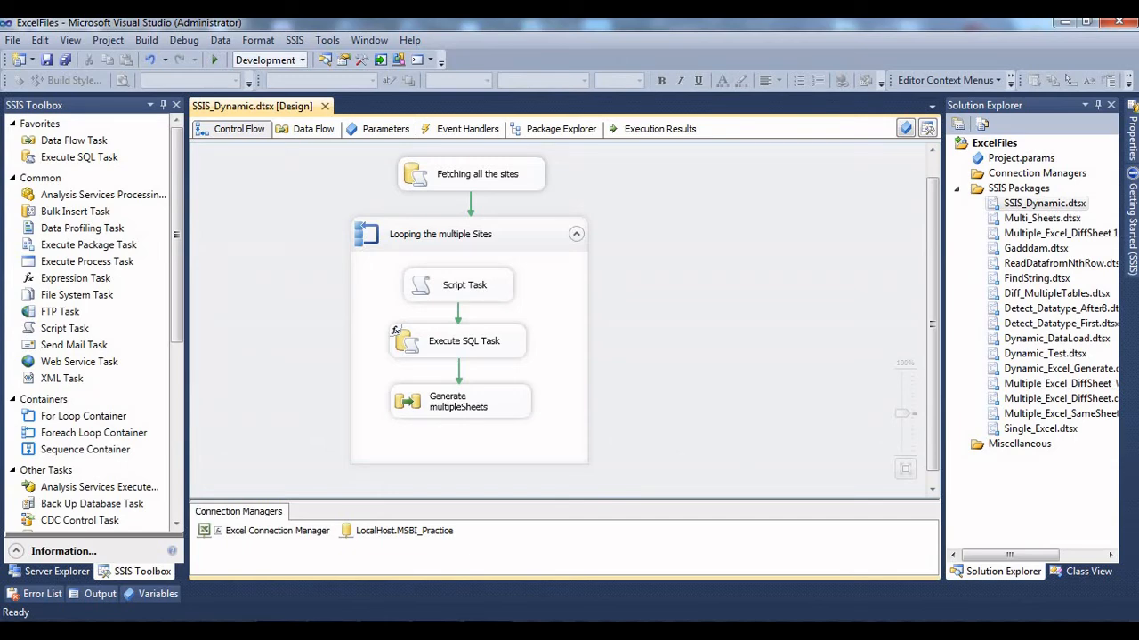
- Open the Excel Connection Manager's properties and copy the folder path D:\Final_SSIS\SSIS_SourceData\Excel\Different from ExcelFilePath
{"action": "right_click", "coordinate": [277, 530]}
{"action": "left_click", "coordinate": [346, 516]}
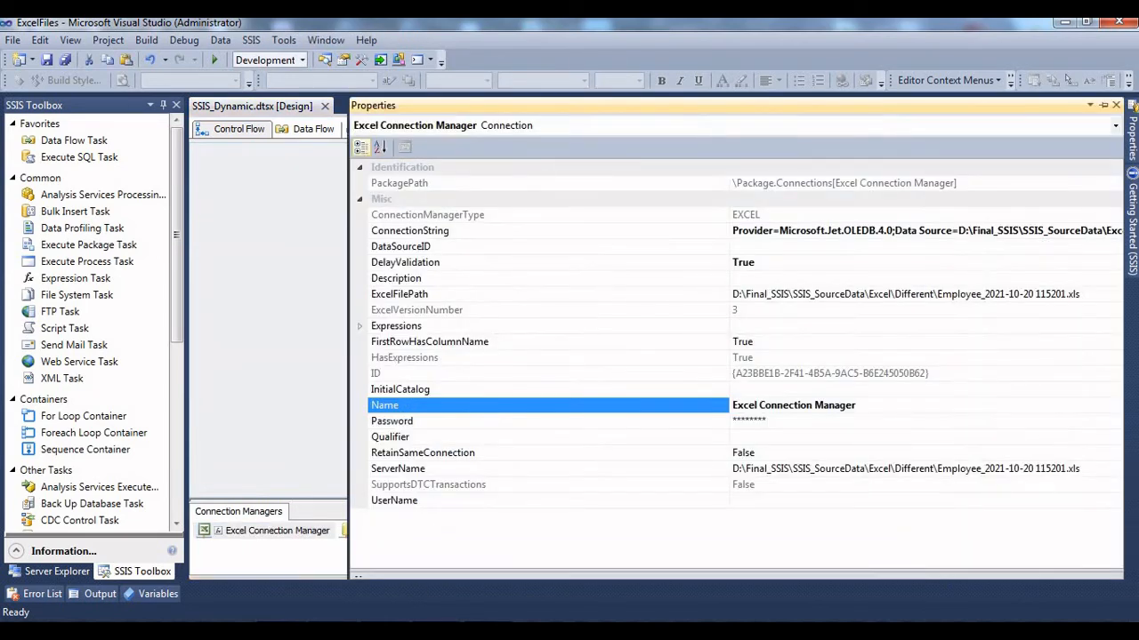
{"action": "left_click", "coordinate": [972, 295]}
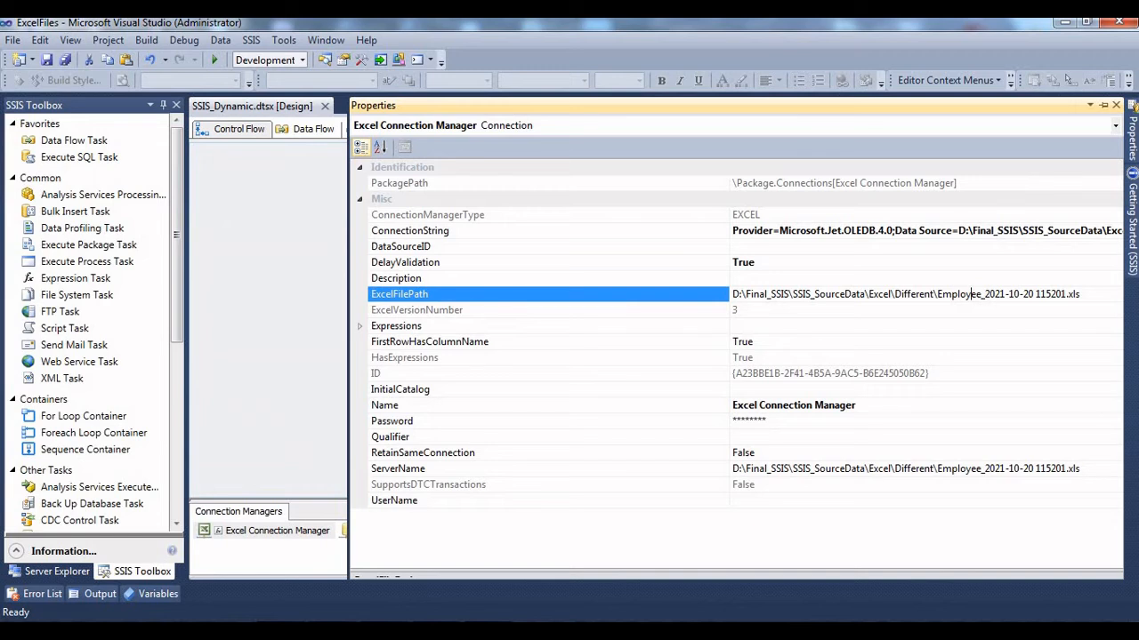
{"action": "left_click_drag", "start_coordinate": [934, 295], "coordinate": [733, 295]}
{"action": "key", "text": "ctrl+c"}
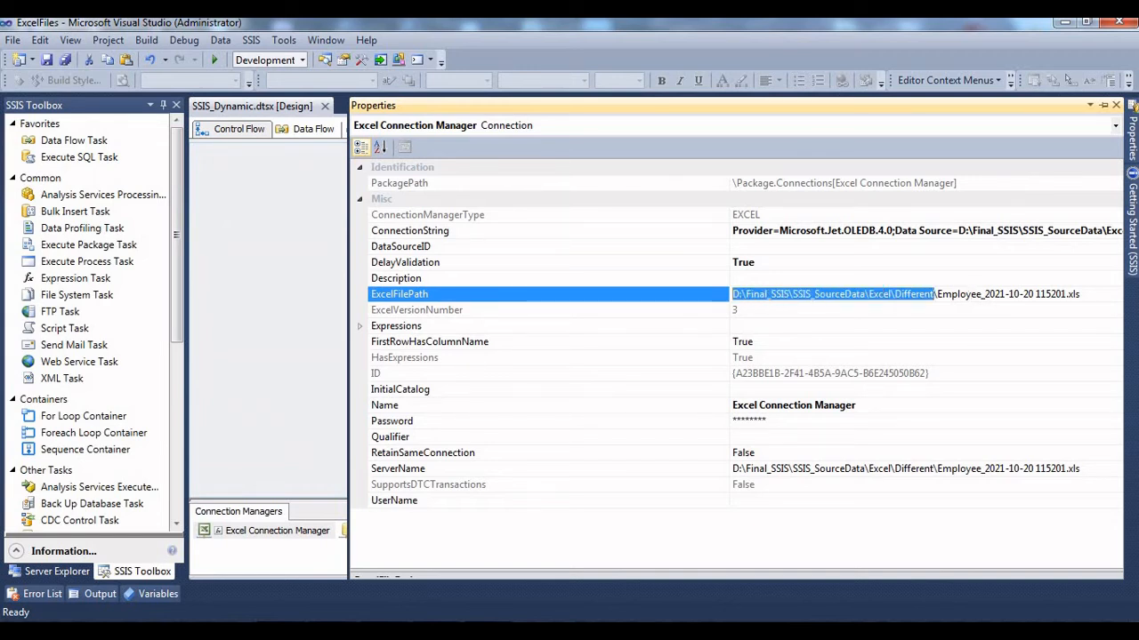
- Open the folder at the copied path, then open and maximize the workbook Employee_2021-10-20 122834.xls
{"action": "key", "text": "super"}
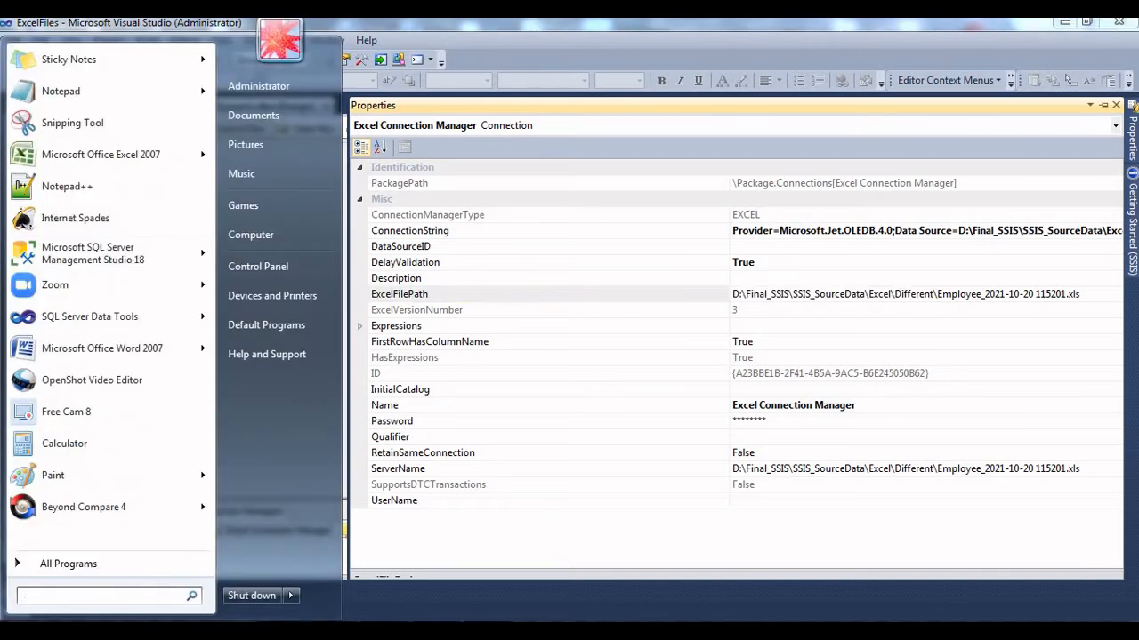
{"action": "key", "text": "ctrl+v"}
{"action": "key", "text": "Return"}
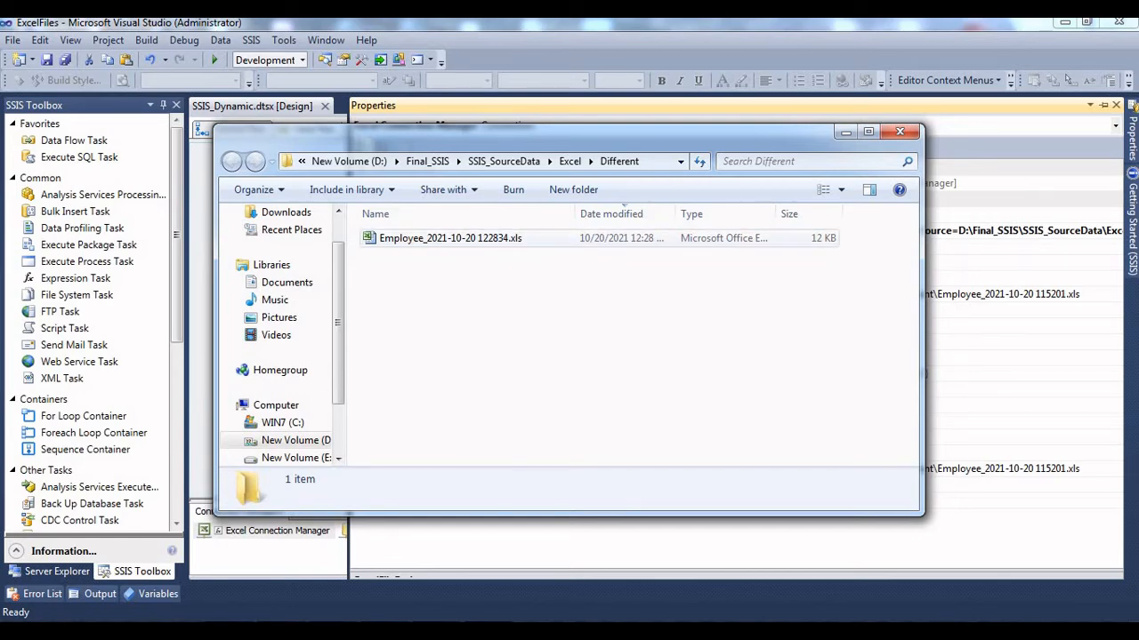
{"action": "double_click", "coordinate": [450, 237]}
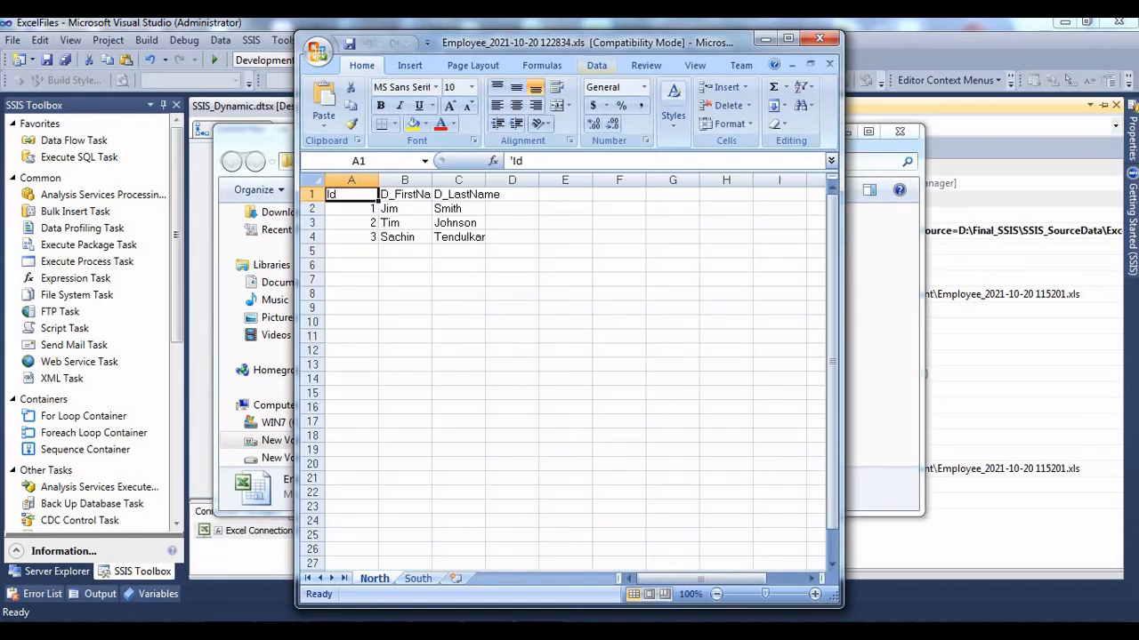
{"action": "double_click", "coordinate": [601, 42]}
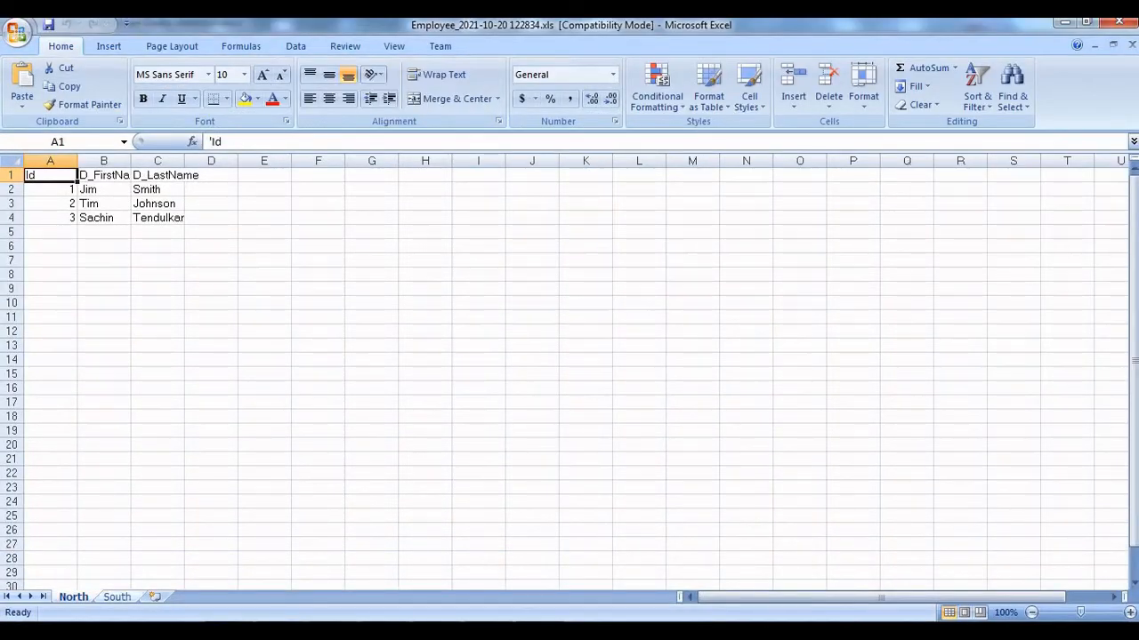
- Compare the rows on the workbook's North and South sheets
{"action": "key", "text": "ctrl+Page_Down"}
{"action": "key", "text": "ctrl+Page_Up"}
{"action": "key", "text": "ctrl+Page_Down"}
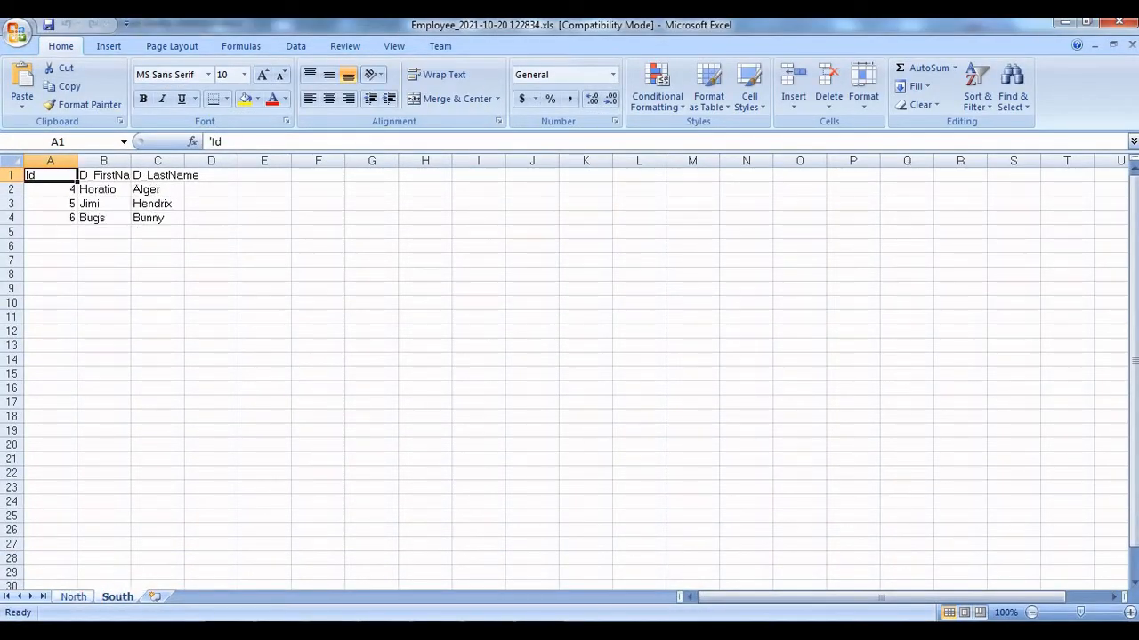
{"action": "key", "text": "ctrl+Page_Up"}
{"action": "key", "text": "ctrl+Page_Down"}
{"action": "key", "text": "ctrl+Down"}
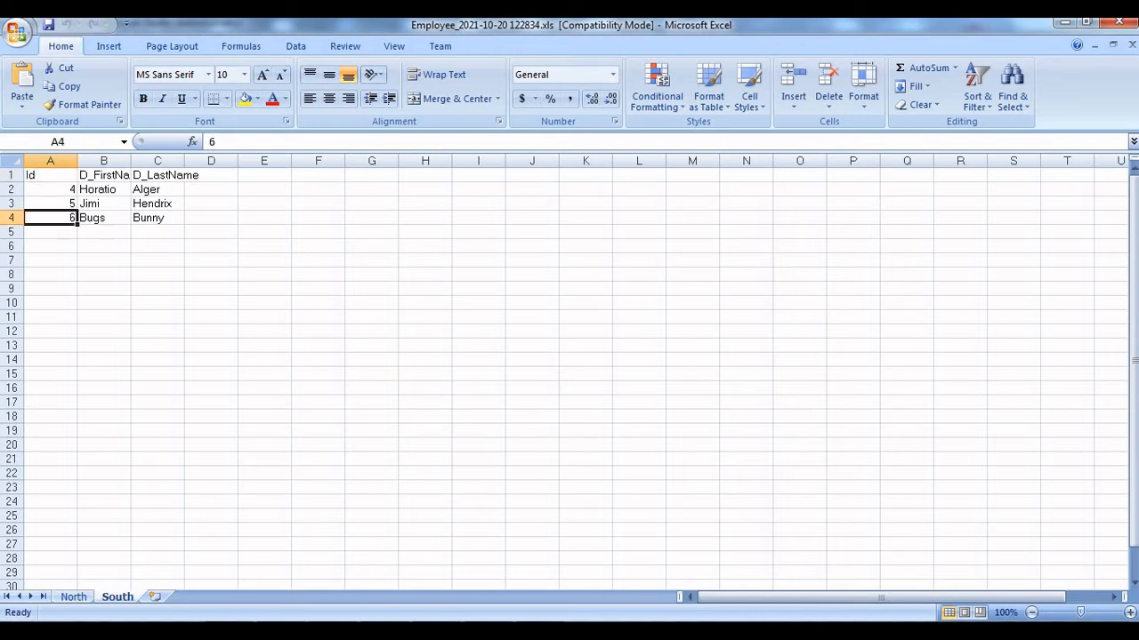
{"action": "key", "text": "ctrl+Up"}
{"action": "key", "text": "ctrl+shift+End"}
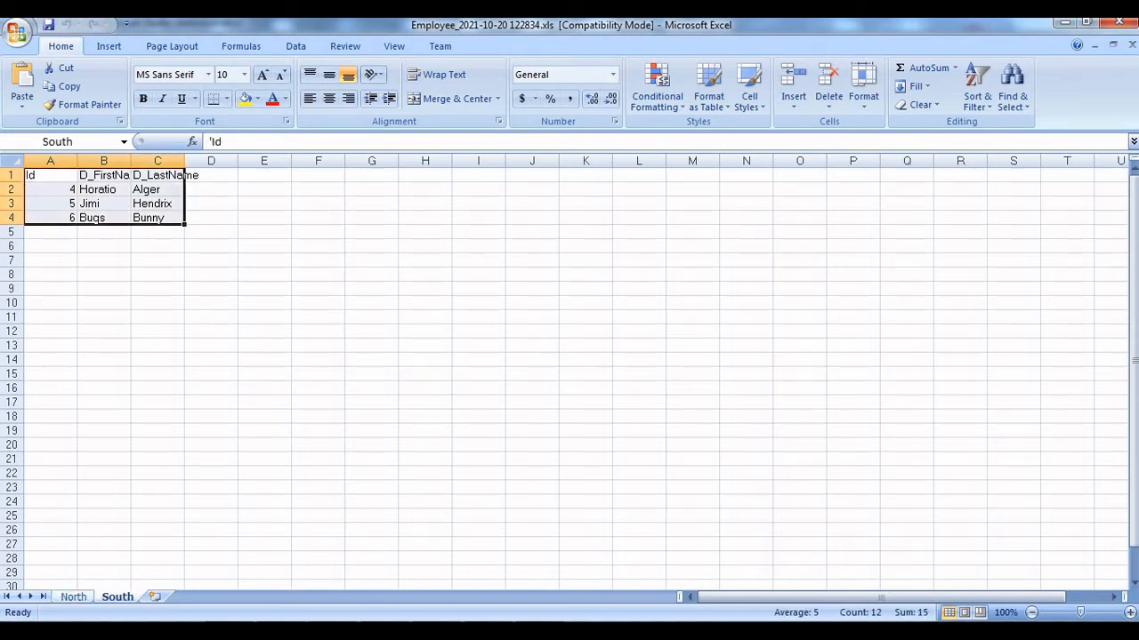
{"action": "key", "text": "ctrl+Page_Up"}
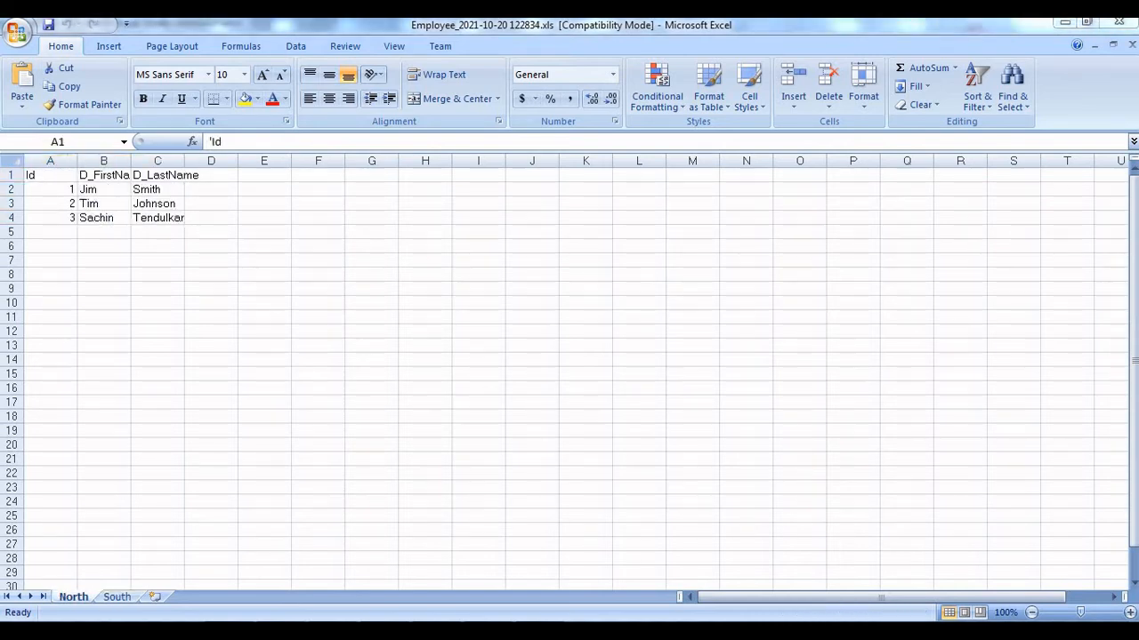
- Switch back to Visual Studio, execute the SSIS_Dynamic.dtsx package again and dismiss the site message box for each loop pass
{"action": "key", "text": "alt+Tab"}
{"action": "left_click", "coordinate": [276, 285]}
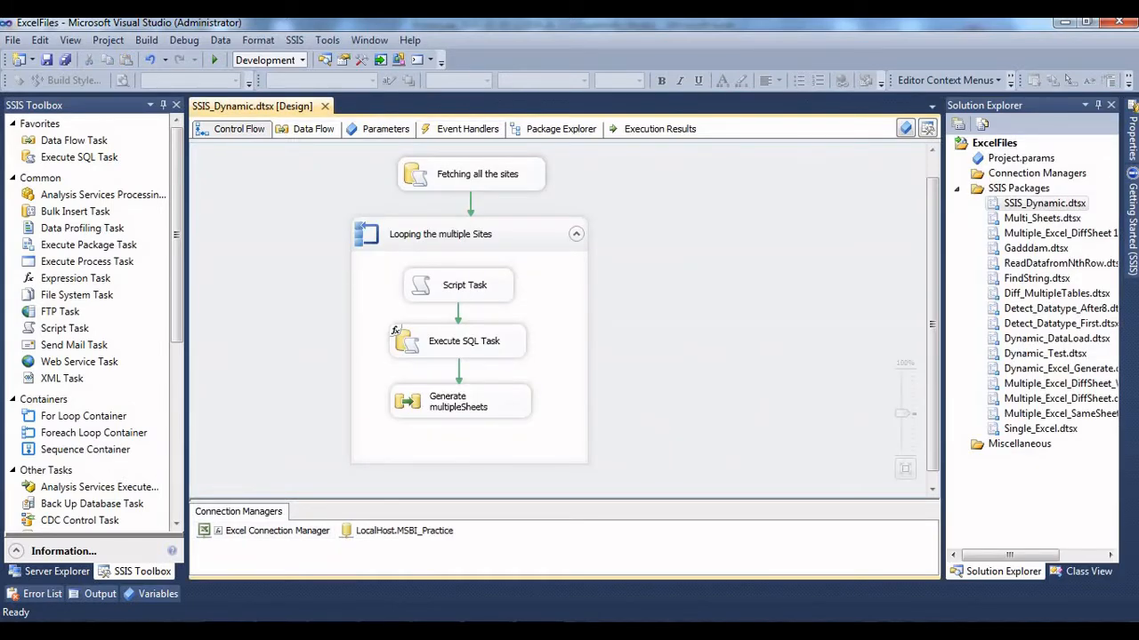
{"action": "right_click", "coordinate": [998, 203]}
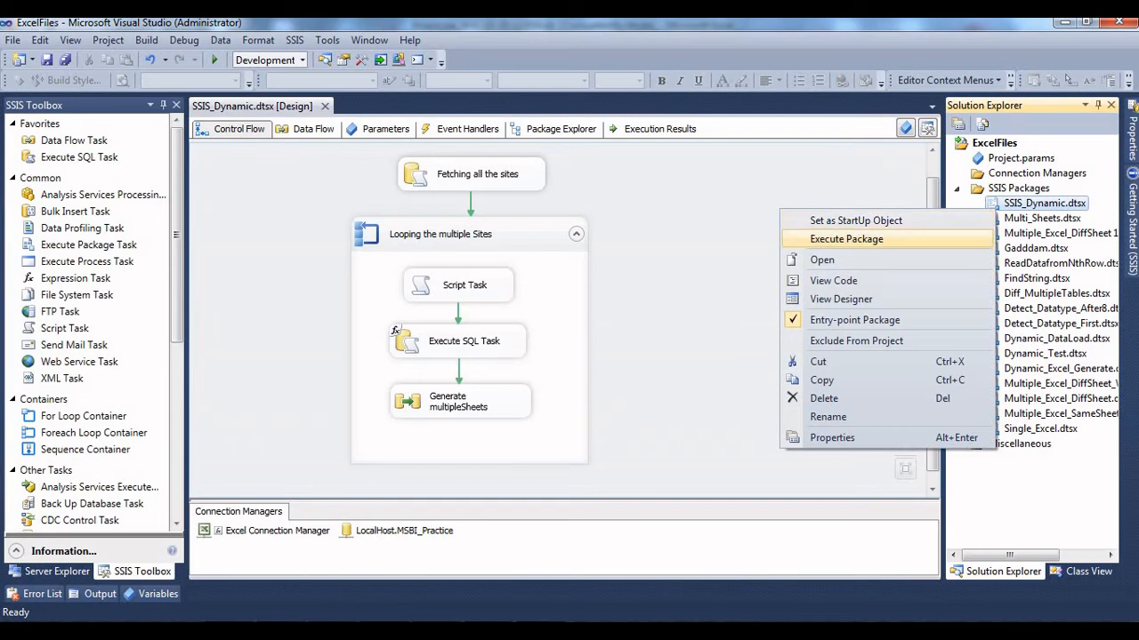
{"action": "left_click", "coordinate": [845, 237]}
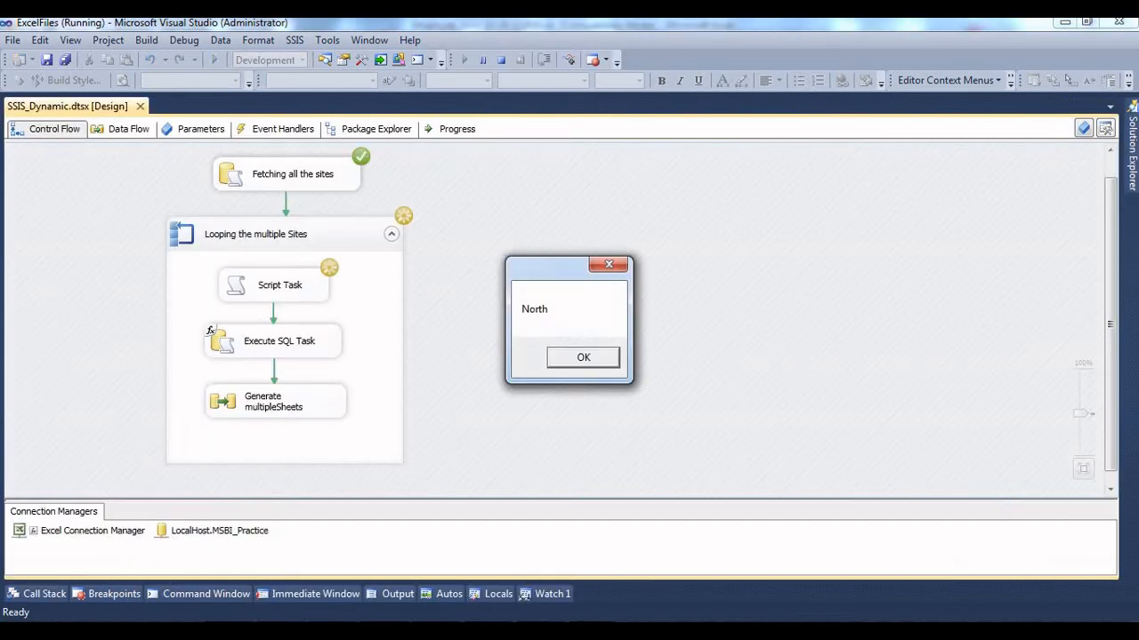
{"action": "key", "text": "Return"}
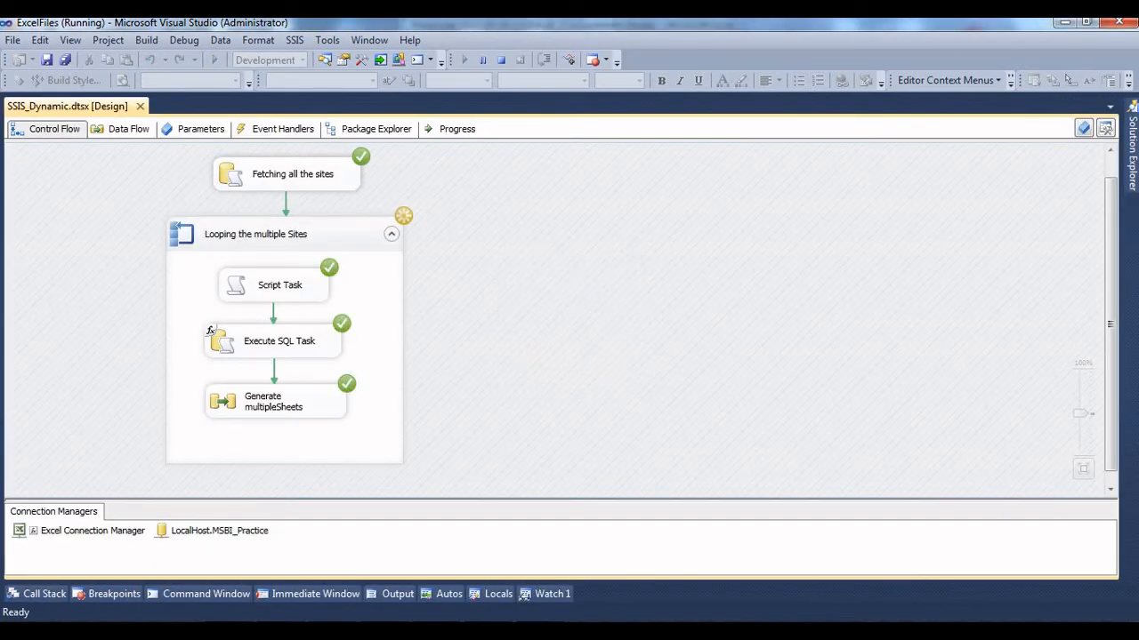
{"action": "key", "text": "Return"}
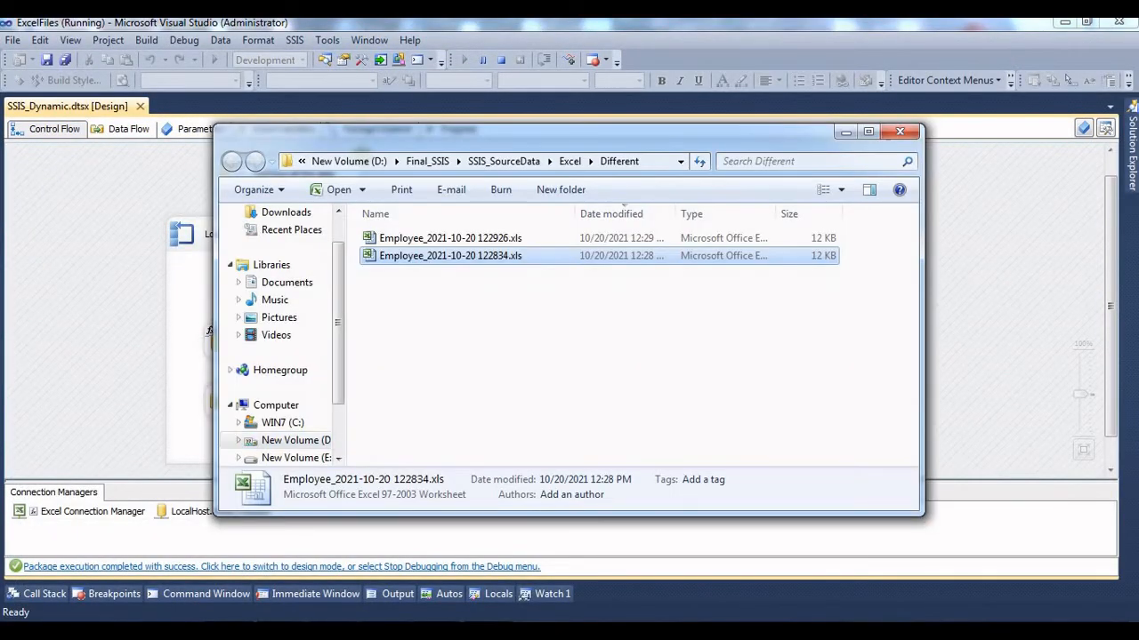
- Open Employee_2021-10-20 122834.xls from the Different output folder, view it maximized and close it
{"action": "left_click", "coordinate": [569, 347]}
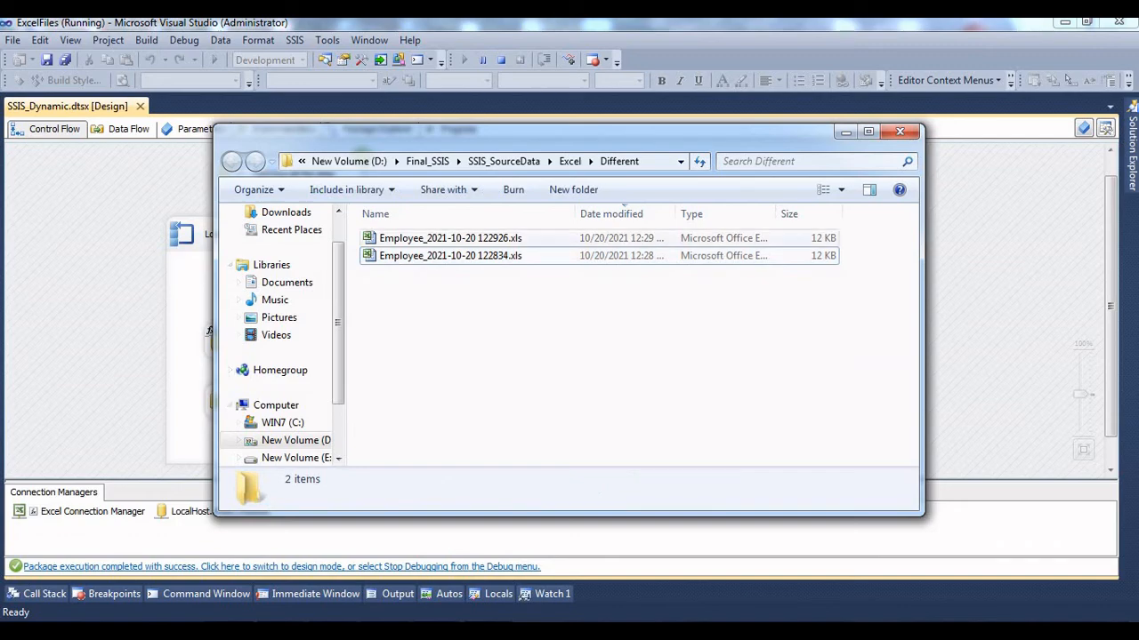
{"action": "double_click", "coordinate": [451, 256]}
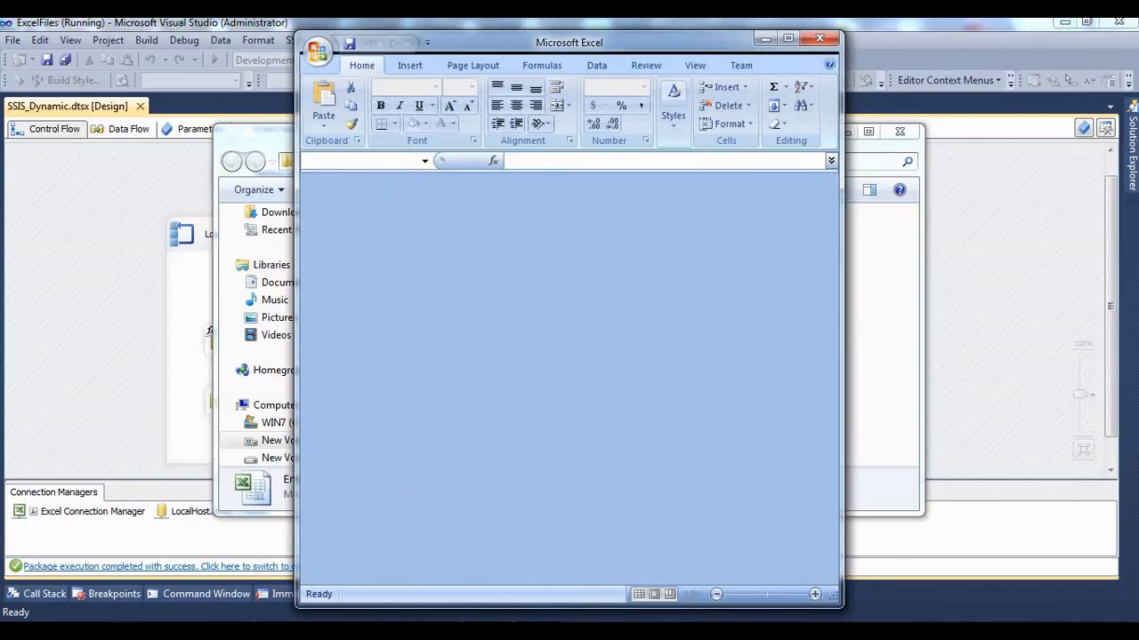
{"action": "left_click", "coordinate": [788, 38]}
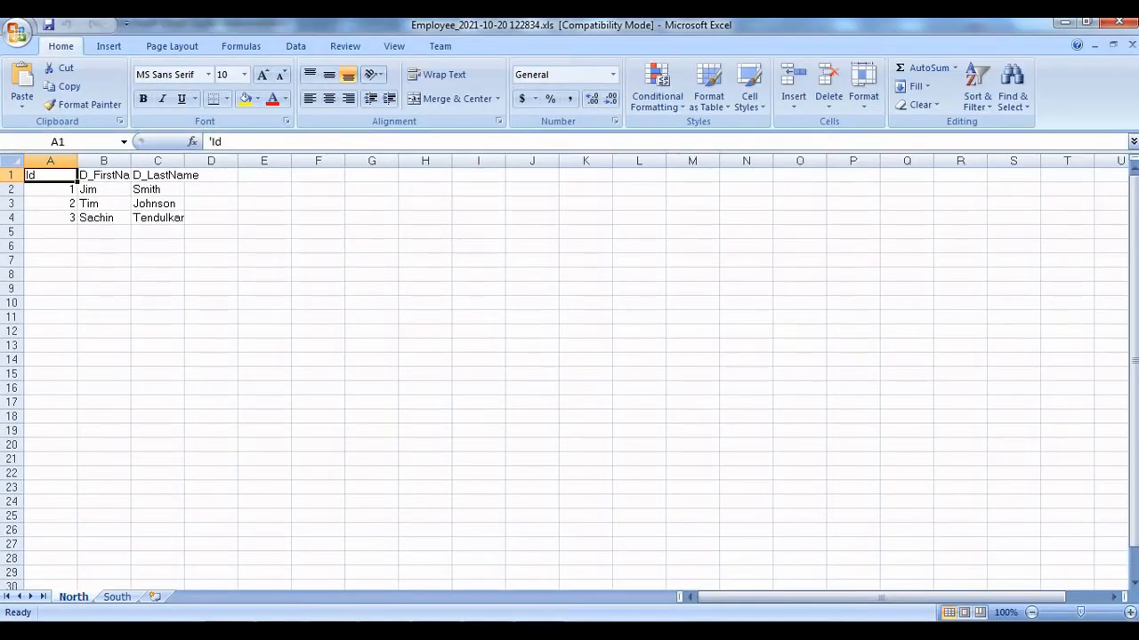
{"action": "left_click", "coordinate": [1118, 21]}
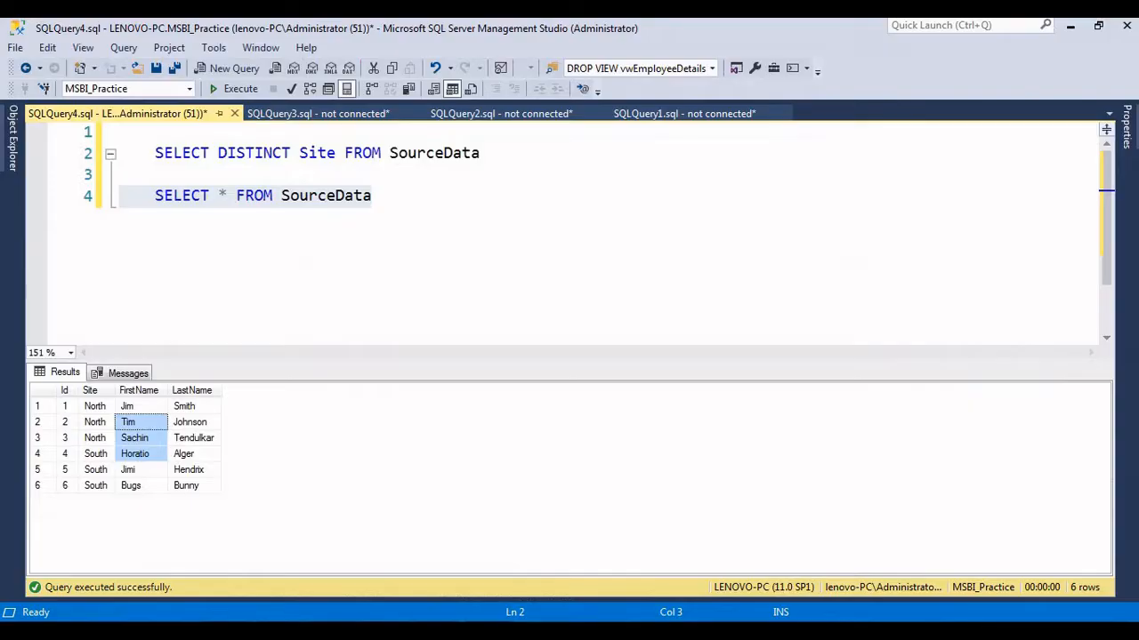
- In SQL Server Management Studio, add the statement INSERT INTO SourceData VALUES () below the SELECT * query
{"action": "left_click", "coordinate": [372, 196]}
{"action": "key", "text": "Return"}
{"action": "key", "text": "Return"}
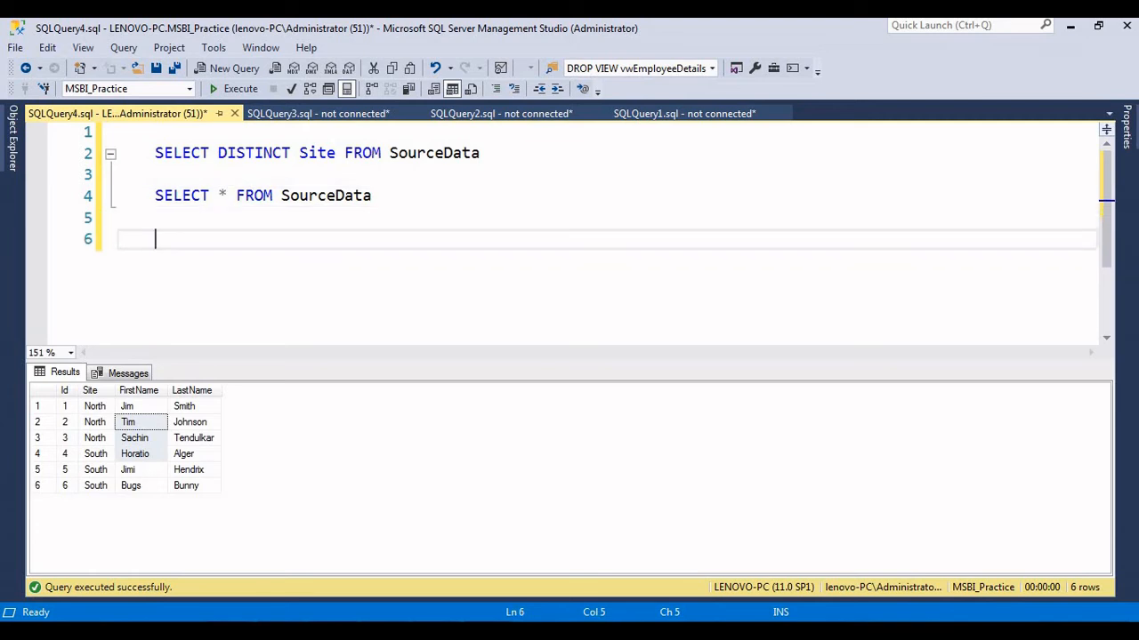
{"action": "type", "text": "INSERT INTO "}
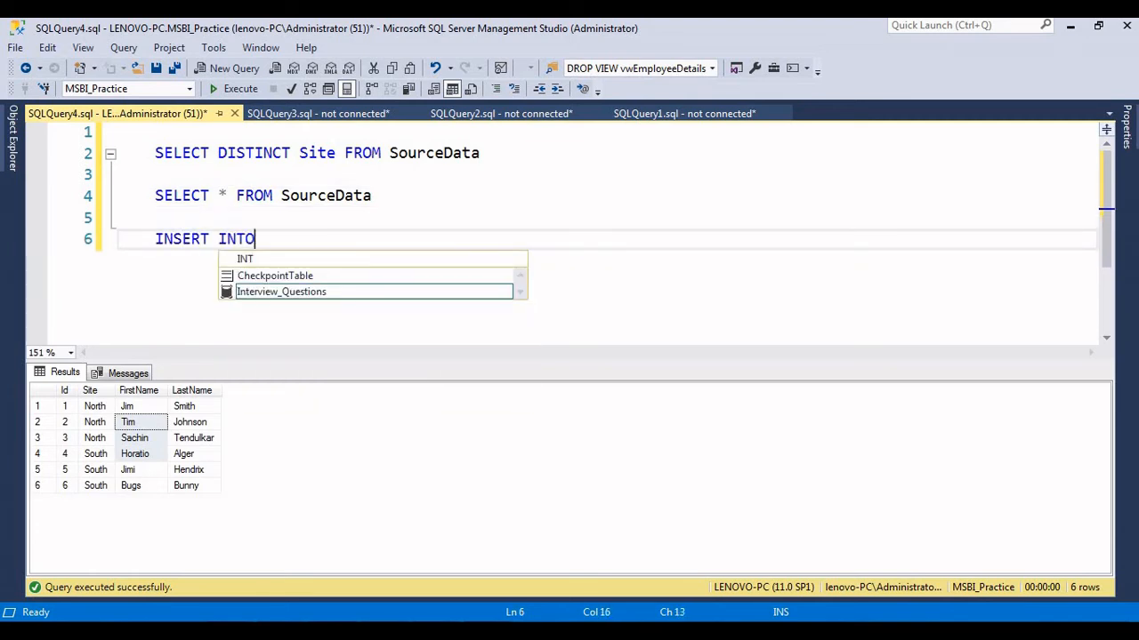
{"action": "type", "text": "Source"}
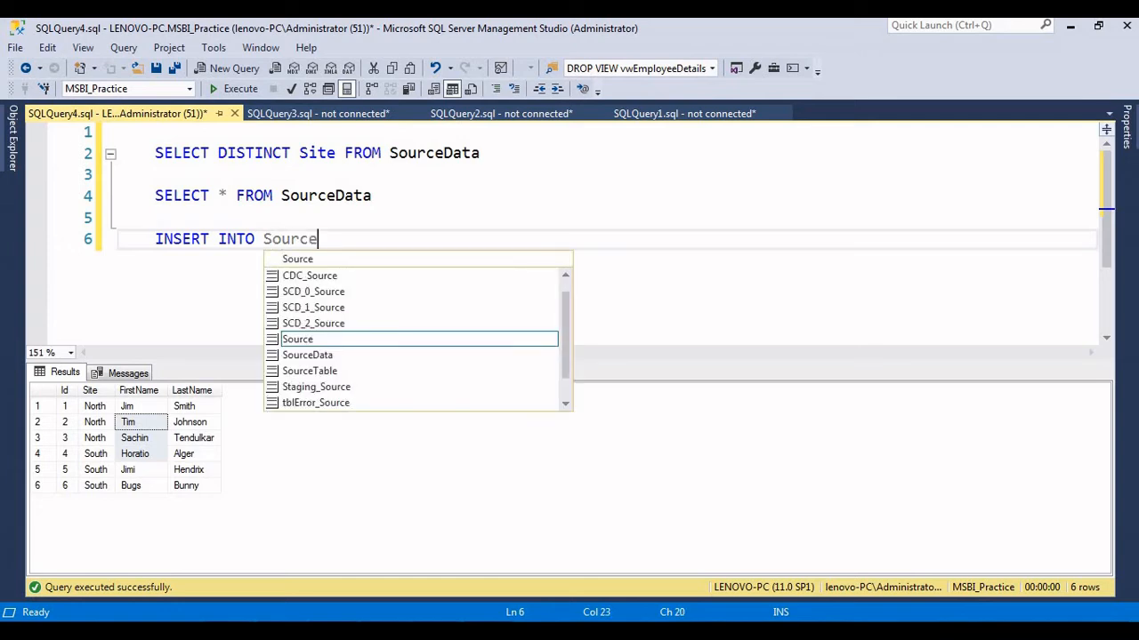
{"action": "key", "text": "Down"}
{"action": "key", "text": "Tab"}
{"action": "type", "text": "V"}
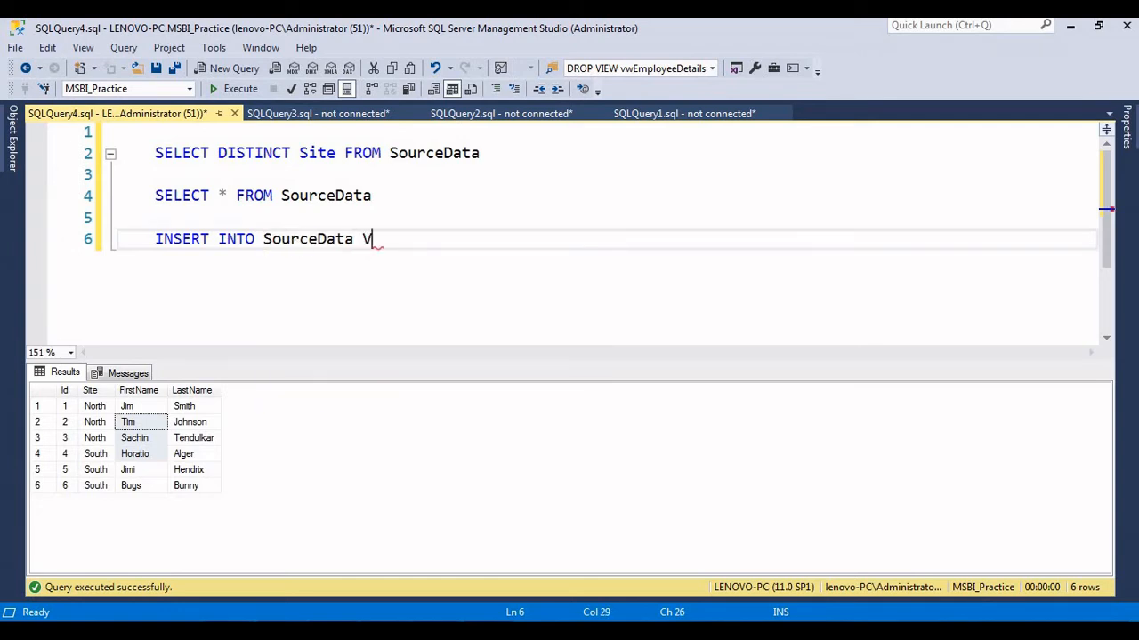
{"action": "type", "text": "ALUES ()"}
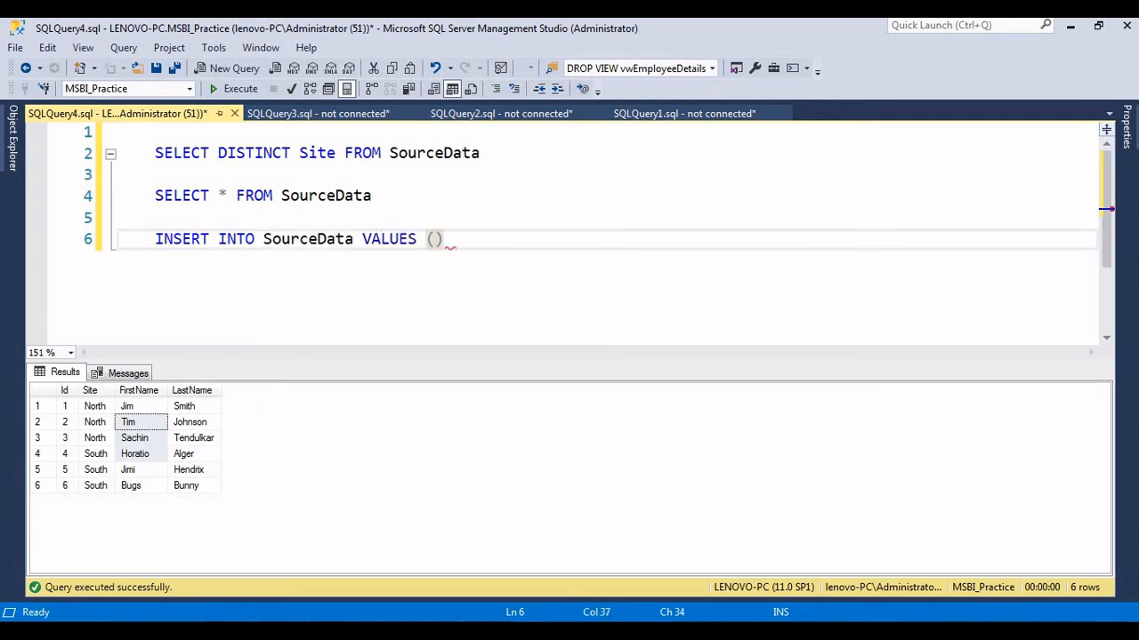
- Fill the INSERT's value list with 7 and 'East', followed by two empty strings for the first and last name
{"action": "key", "text": "Left"}
{"action": "type", "text": "7,''"}
{"action": "key", "text": "Left"}
{"action": "type", "text": "Eadt"}
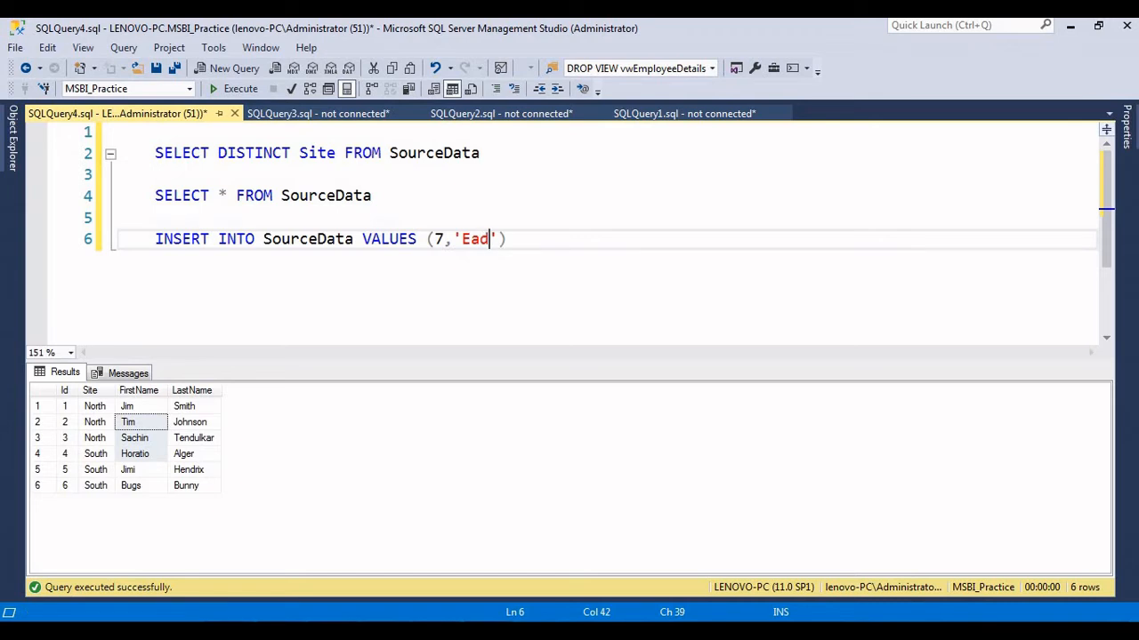
{"action": "key", "text": "BackSpace"}
{"action": "key", "text": "BackSpace"}
{"action": "type", "text": "st"}
{"action": "key", "text": "Right"}
{"action": "type", "text": ",'',''"}
{"action": "key", "text": "Left"}
{"action": "key", "text": "Left"}
{"action": "key", "text": "Left"}
{"action": "key", "text": "Left"}
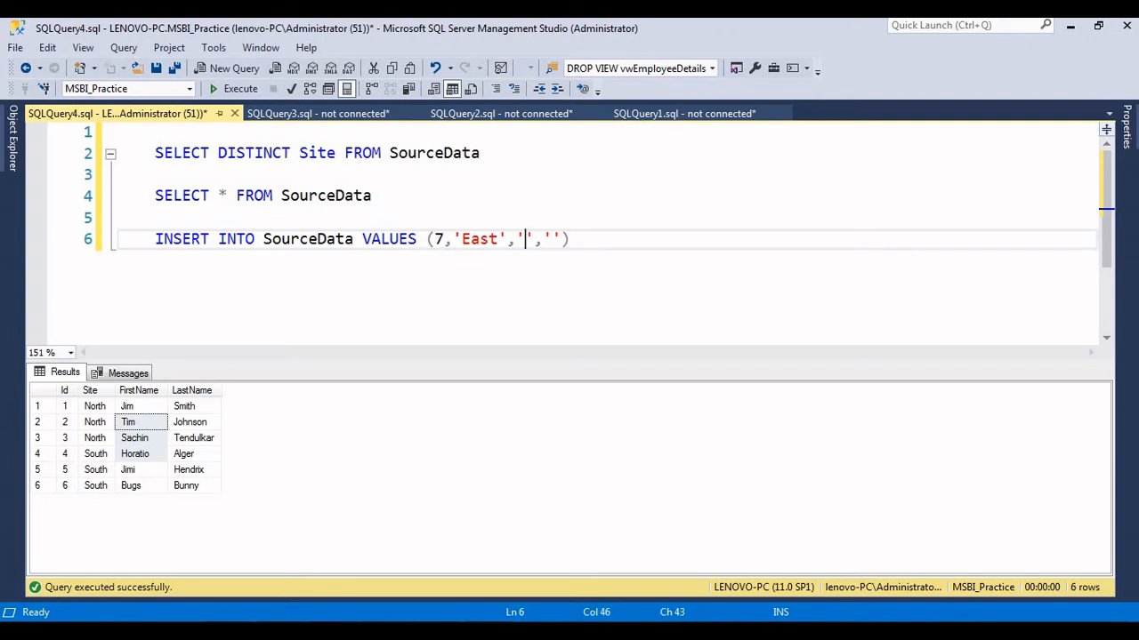
- Enter the person's first and last name in the two empty strings and try to execute the INSERT statement
{"action": "type", "text": "Ramu"}
{"action": "key", "text": "Right"}
{"action": "key", "text": "Right"}
{"action": "key", "text": "Right"}
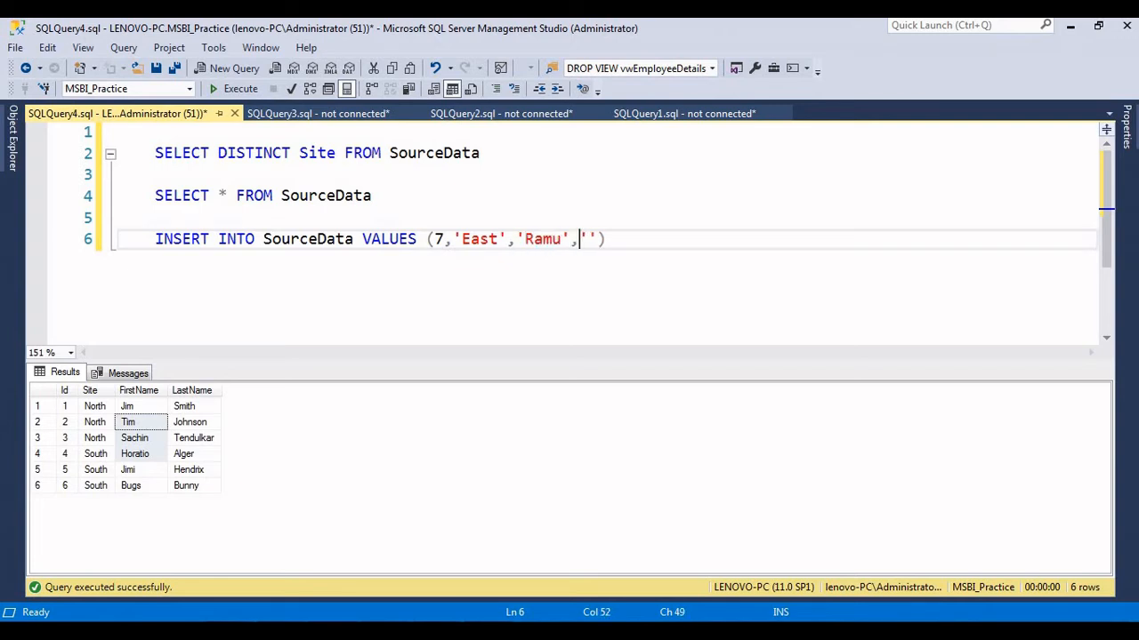
{"action": "type", "text": "Srinu"}
{"action": "key", "text": "Right"}
{"action": "key", "text": "Right"}
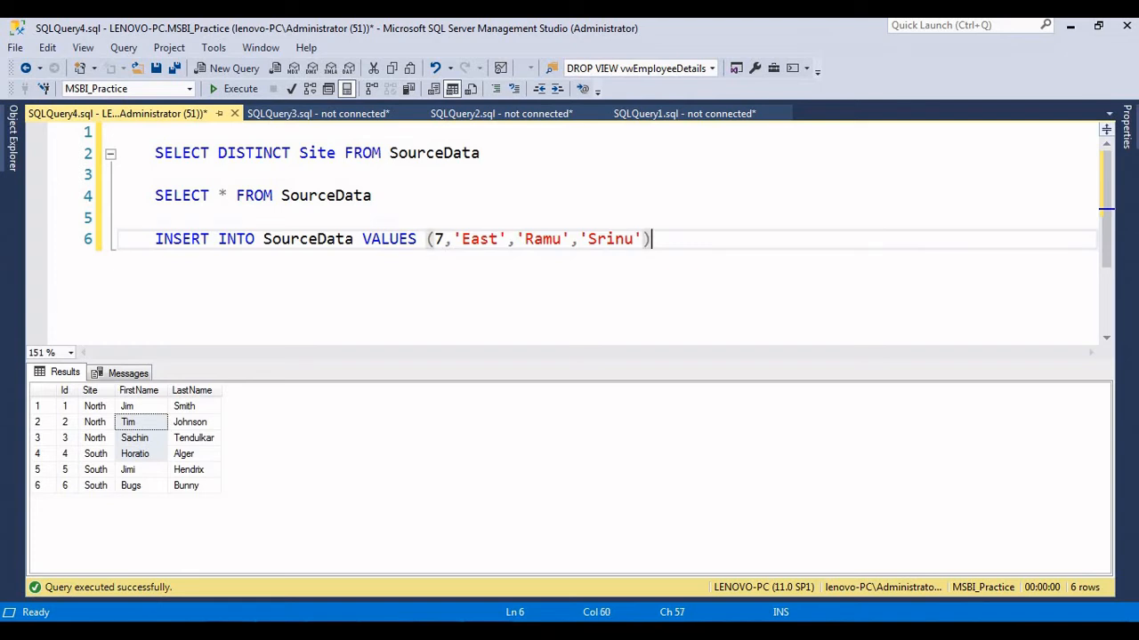
{"action": "key", "text": "shift+Home"}
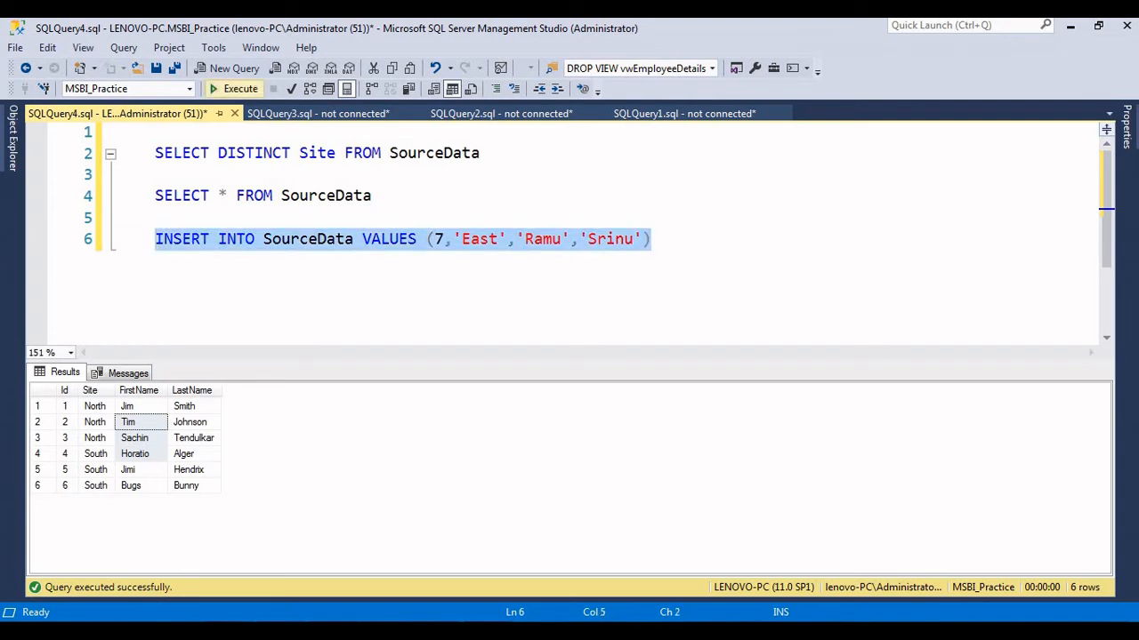
{"action": "left_click", "coordinate": [236, 88]}
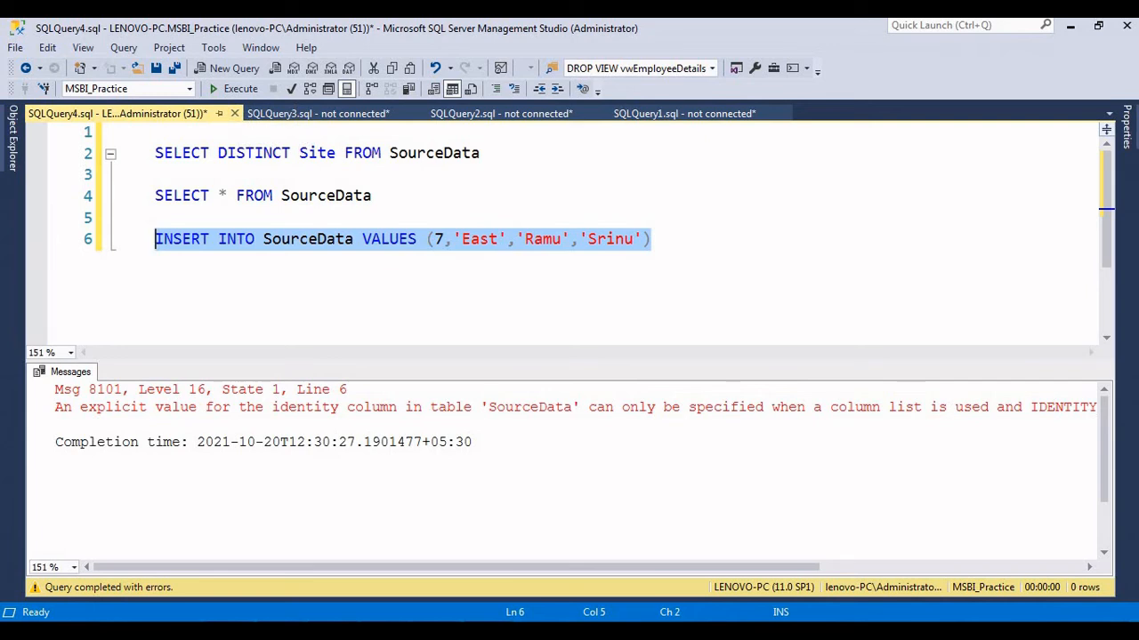
- Remove the Id value 7 from the INSERT statement's value list and execute only that statement
{"action": "left_click", "coordinate": [453, 239]}
{"action": "key", "text": "BackSpace"}
{"action": "key", "text": "BackSpace"}
{"action": "key", "text": "End"}
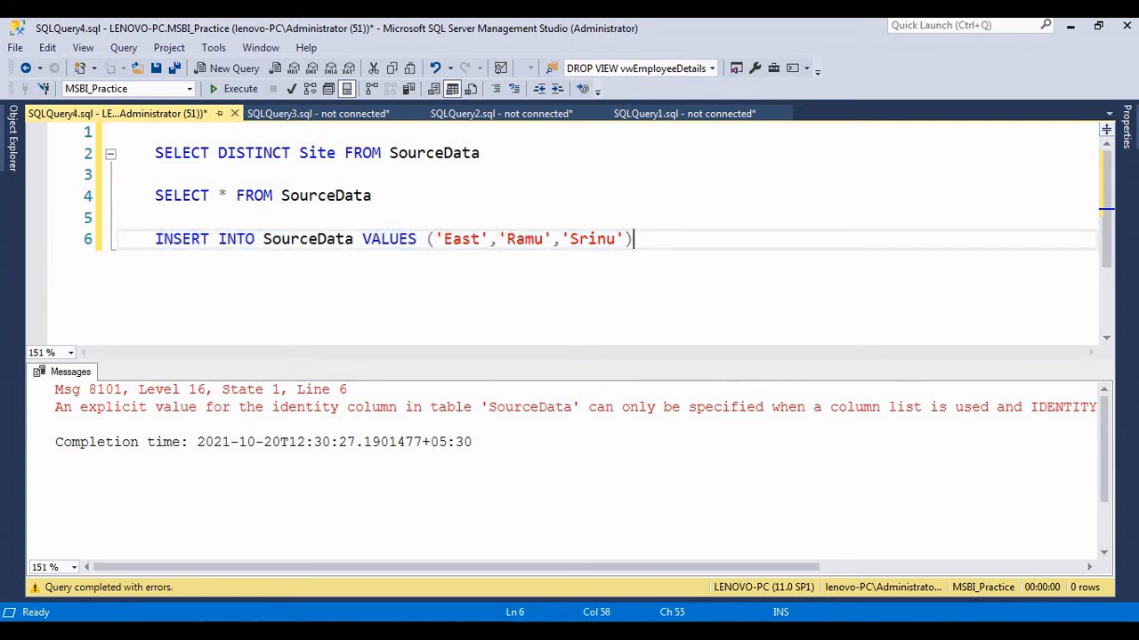
{"action": "key", "text": "shift+Home"}
{"action": "key", "text": "shift+Home"}
{"action": "key", "text": "F5"}
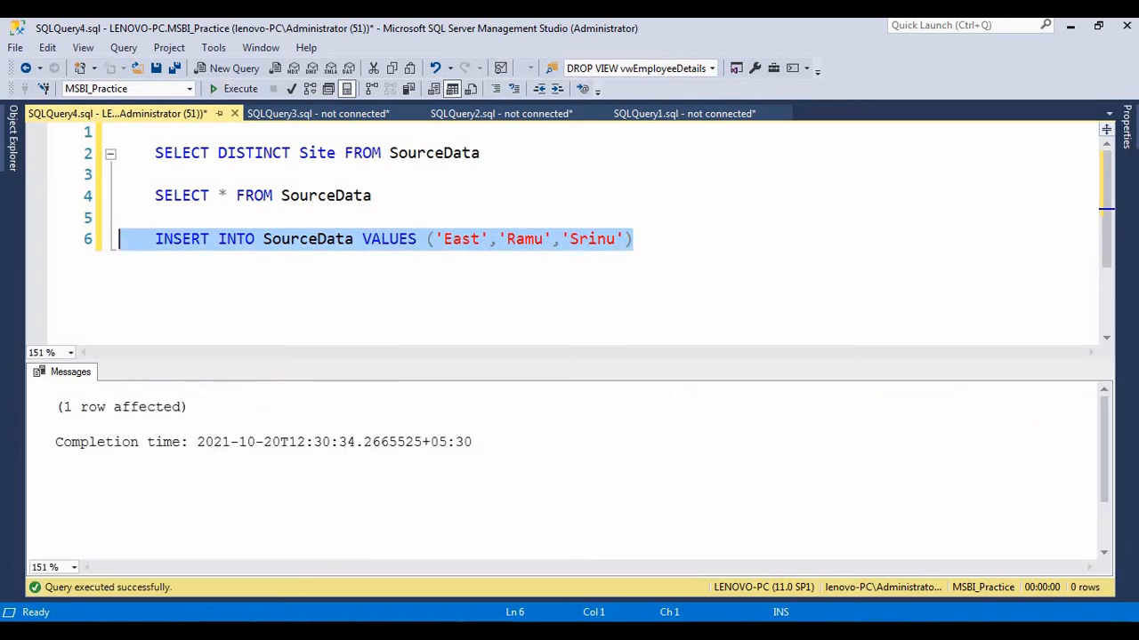
- Run only SELECT * FROM SourceData and check the Id and Site values, including the new East row
{"action": "key", "text": "Up"}
{"action": "key", "text": "Up"}
{"action": "key", "text": "End"}
{"action": "key", "text": "shift+Home"}
{"action": "key", "text": "shift+Home"}
{"action": "key", "text": "F5"}
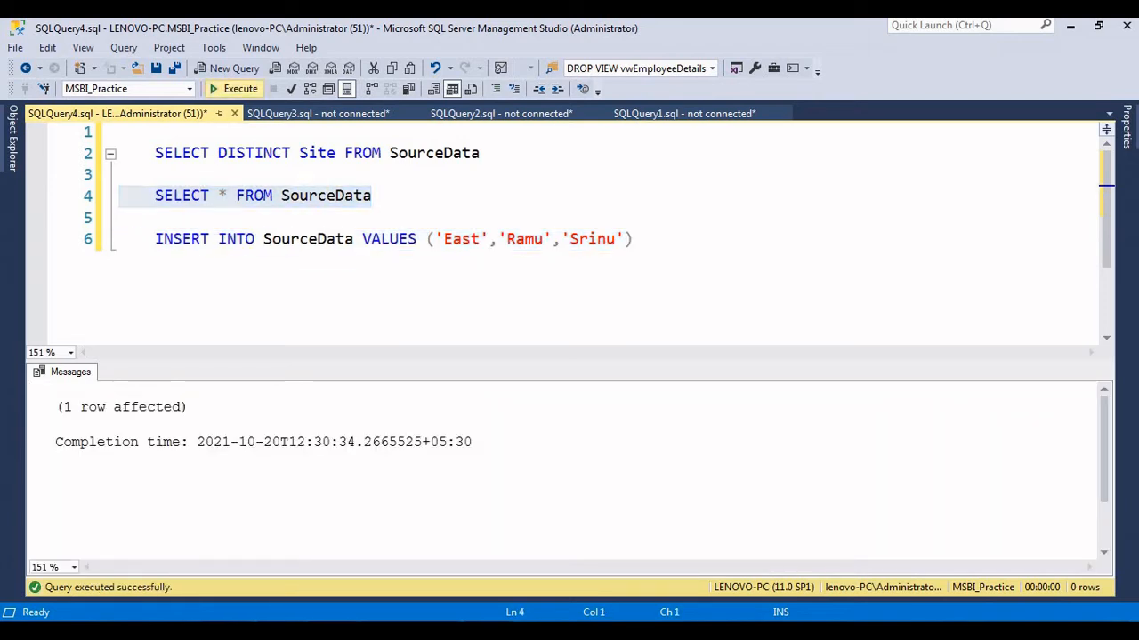
{"action": "left_click_drag", "start_coordinate": [95, 502], "coordinate": [68, 406]}
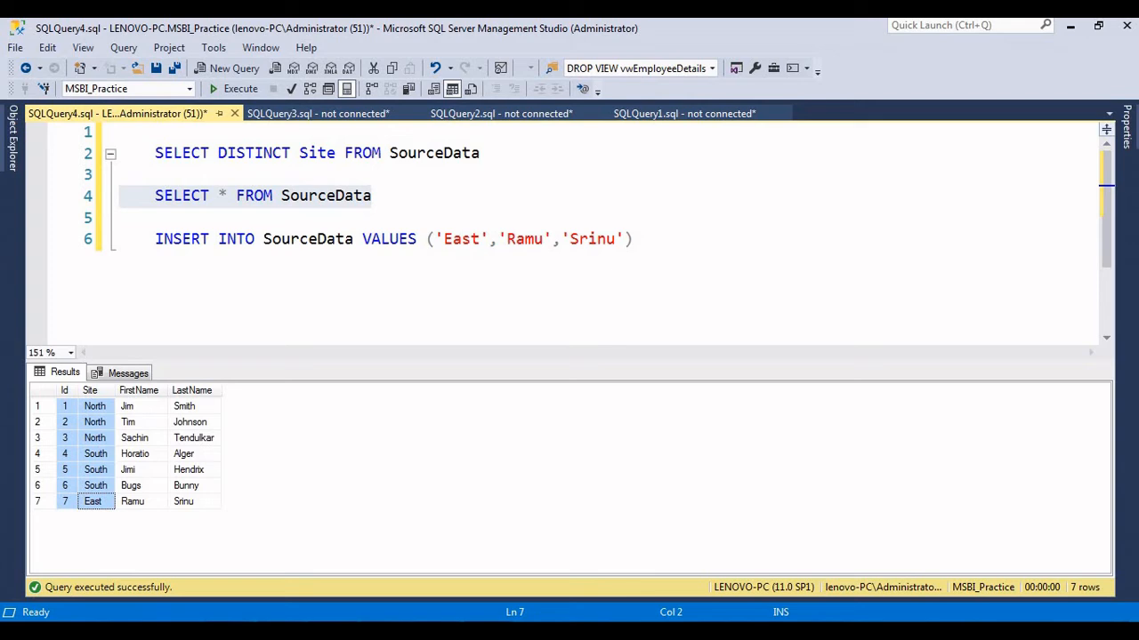
{"action": "double_click", "coordinate": [463, 240]}
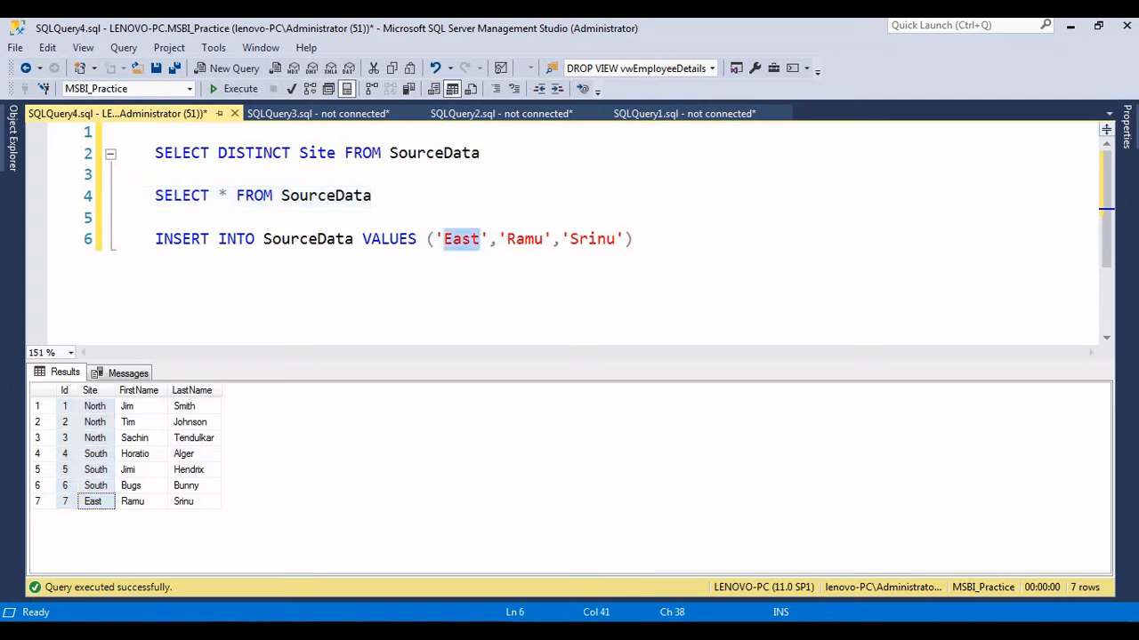
- Switch to Visual Studio and stop debugging the completed SSIS_Dynamic.dtsx run
{"action": "left_click", "coordinate": [407, 239]}
{"action": "key", "text": "alt+Tab"}
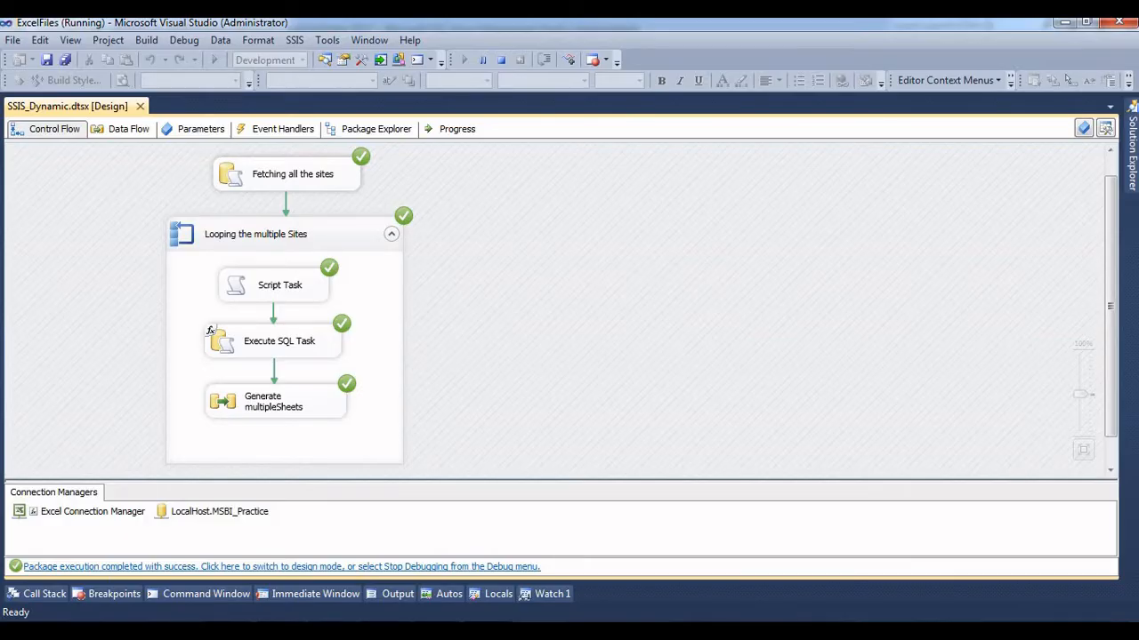
{"action": "left_click", "coordinate": [501, 60]}
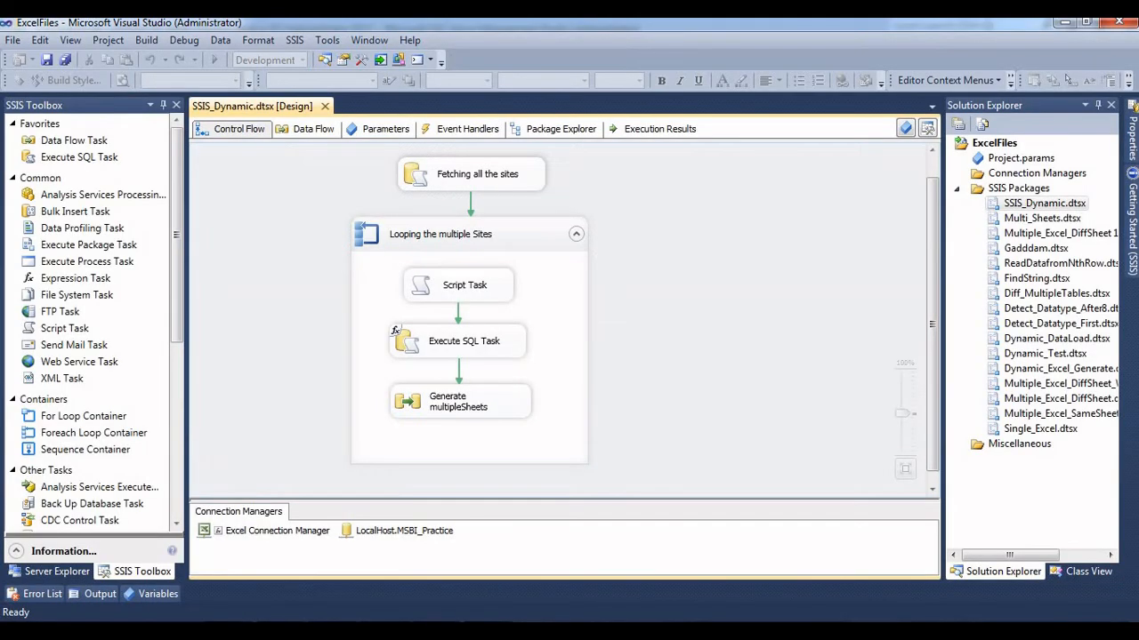
- Execute the SSIS_Dynamic.dtsx package and acknowledge the site-name message boxes until the run completes
{"action": "right_click", "coordinate": [1014, 204]}
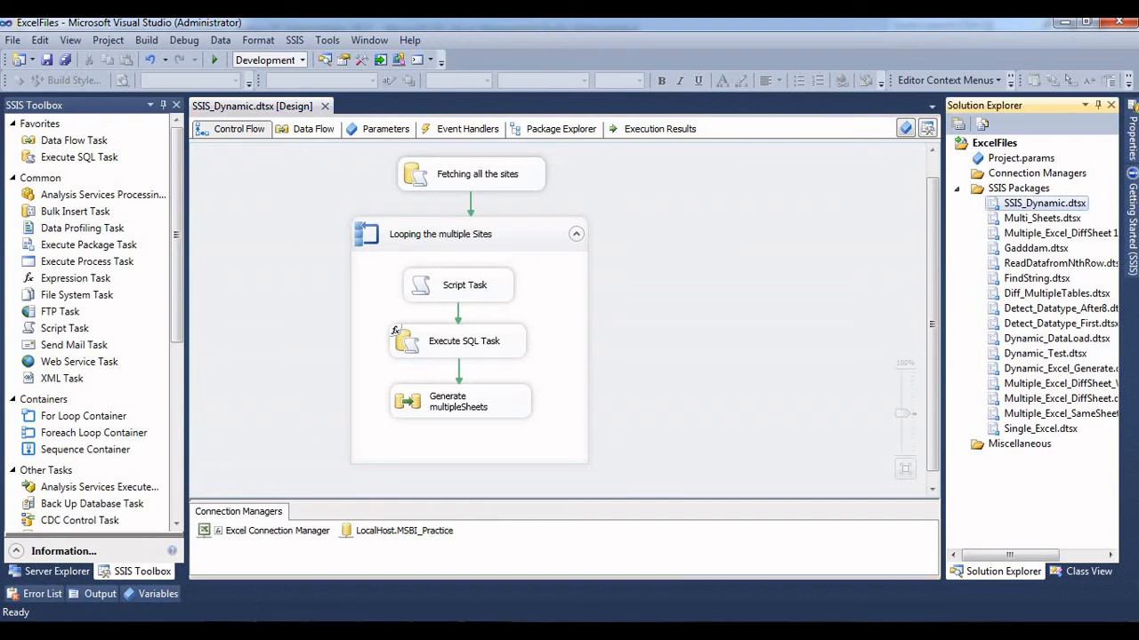
{"action": "left_click", "coordinate": [889, 233]}
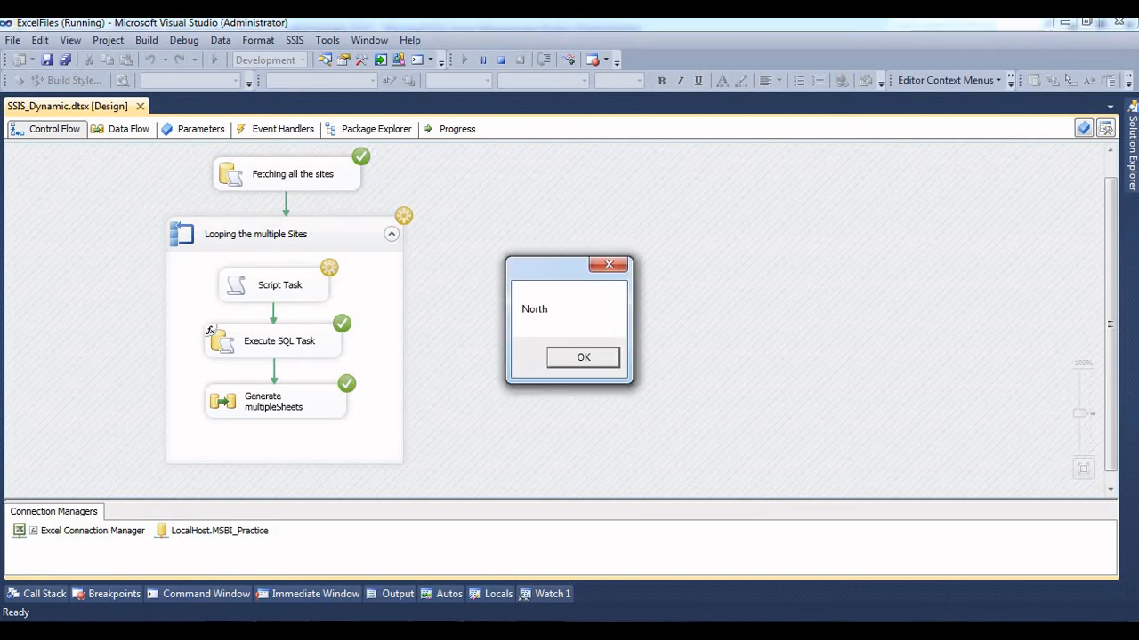
{"action": "key", "text": "Return"}
{"action": "key", "text": "Return"}
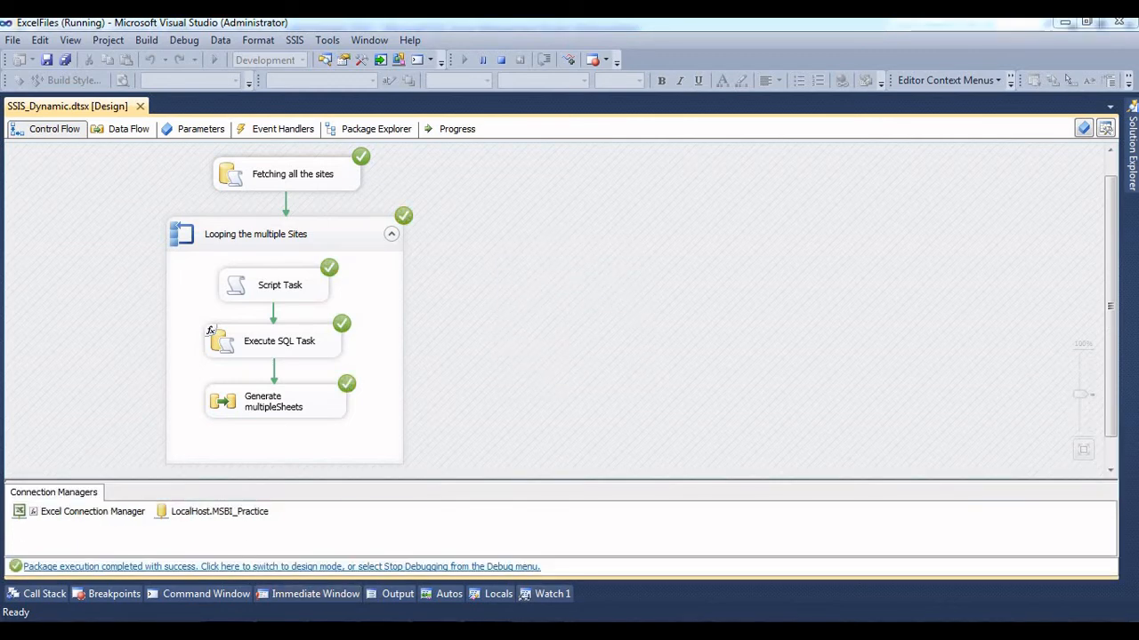
- Switch to the Different folder, open Employee_2021-10-20 122834.xls in Excel to inspect its sheets, and close it
{"action": "key", "text": "alt+Tab"}
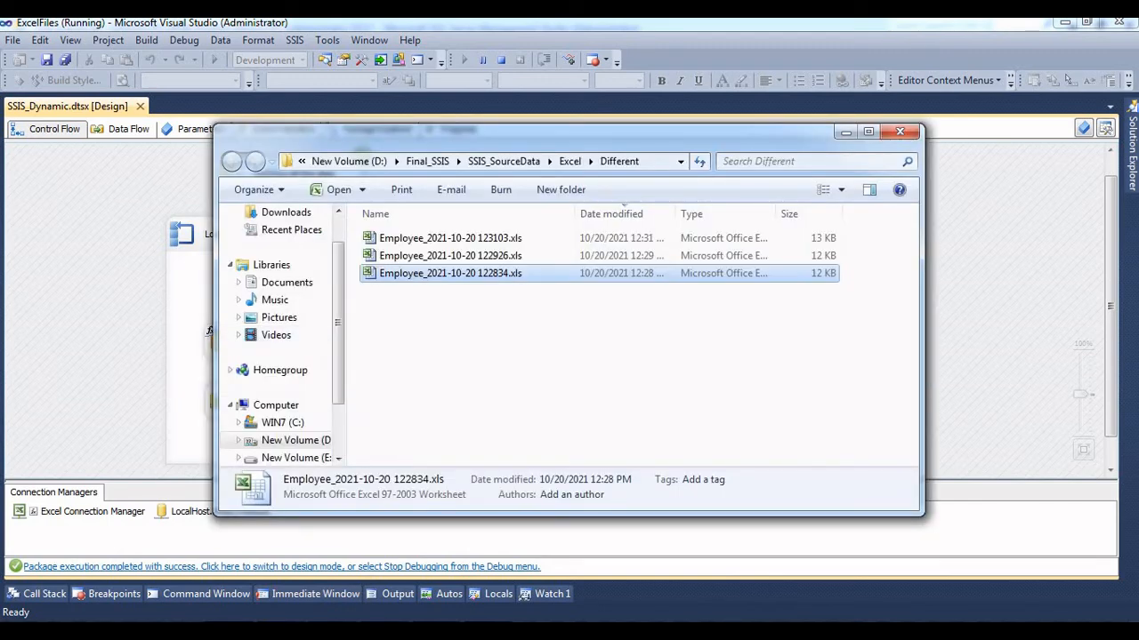
{"action": "left_click", "coordinate": [596, 373]}
{"action": "double_click", "coordinate": [450, 273]}
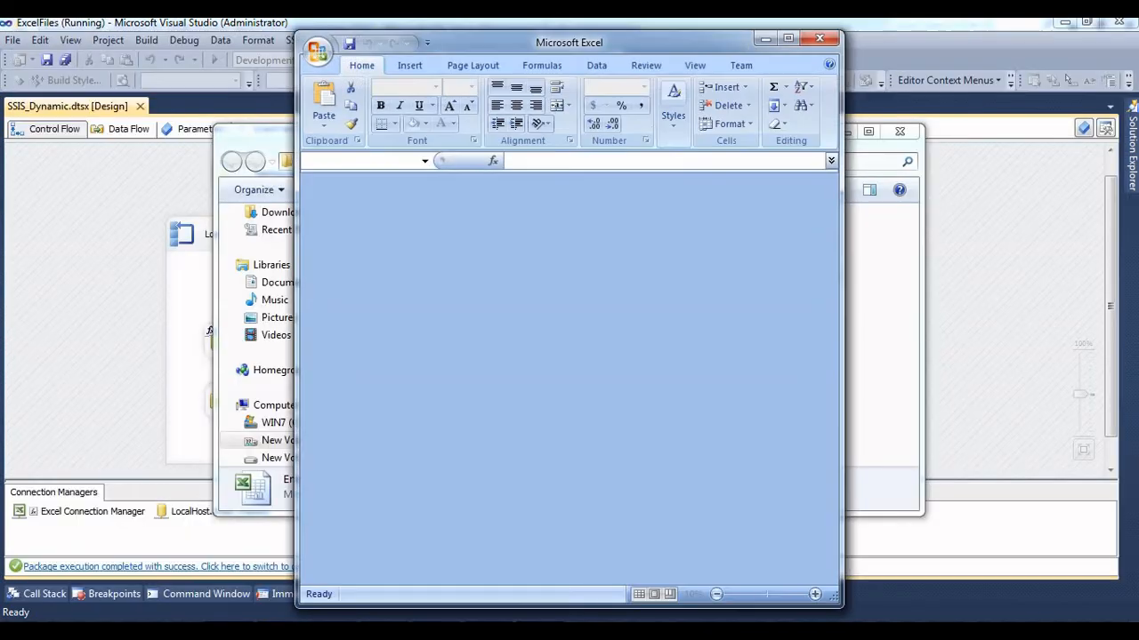
{"action": "key", "text": "super+Up"}
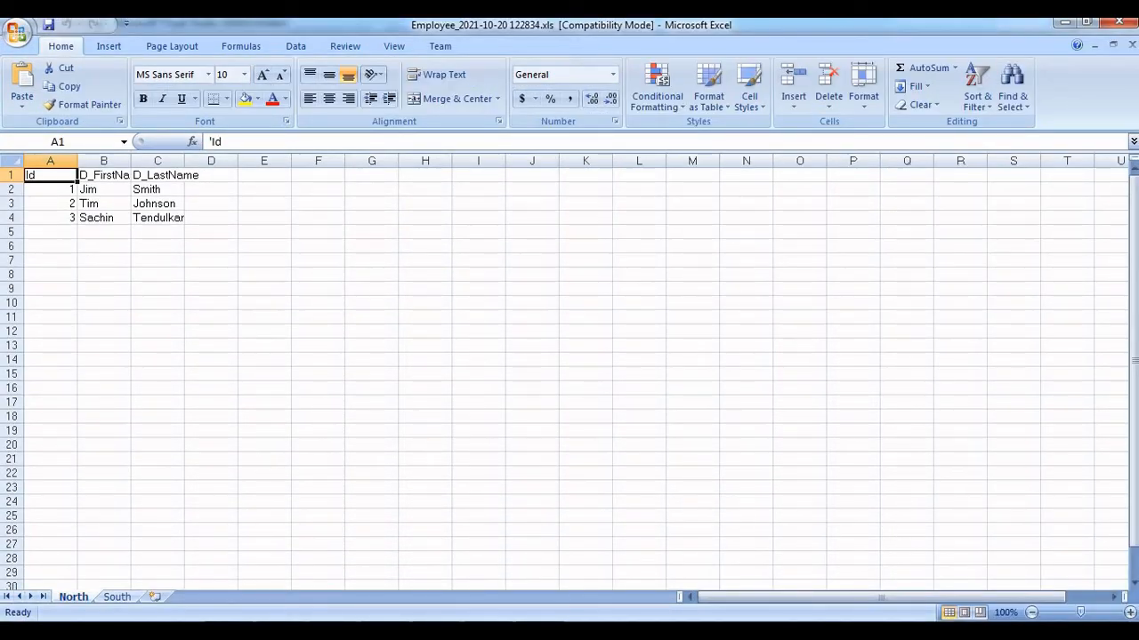
{"action": "left_click", "coordinate": [1118, 20]}
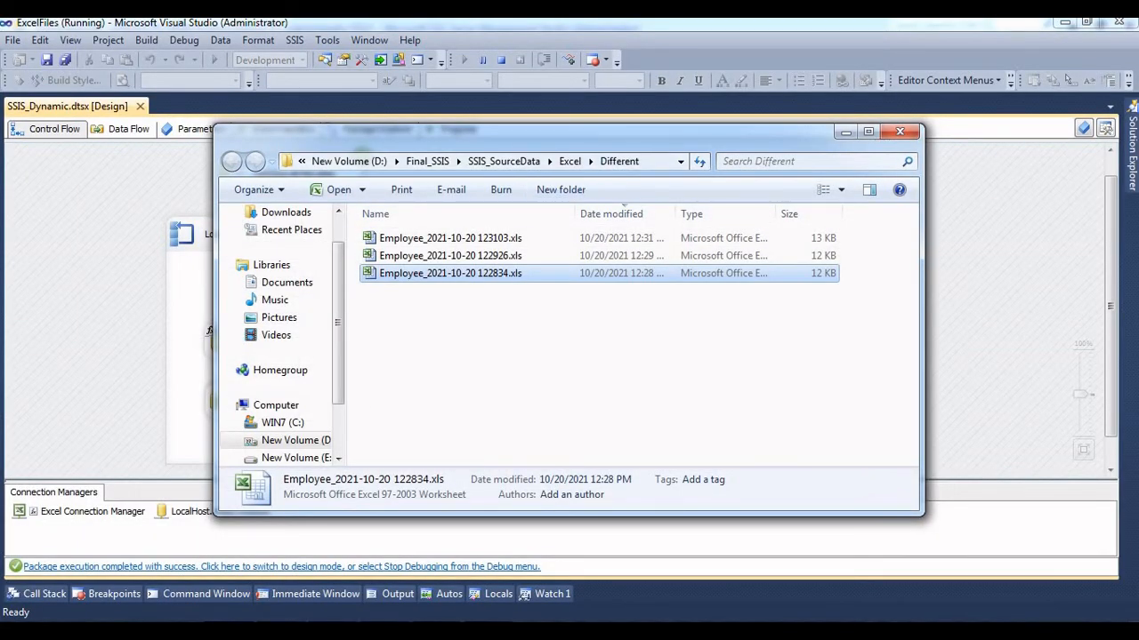
- Maximize the folder window, reopen Employee_2021-10-20 122834.xls, check its South and North sheets, and close the workbook
{"action": "double_click", "coordinate": [553, 135]}
{"action": "left_click", "coordinate": [534, 284]}
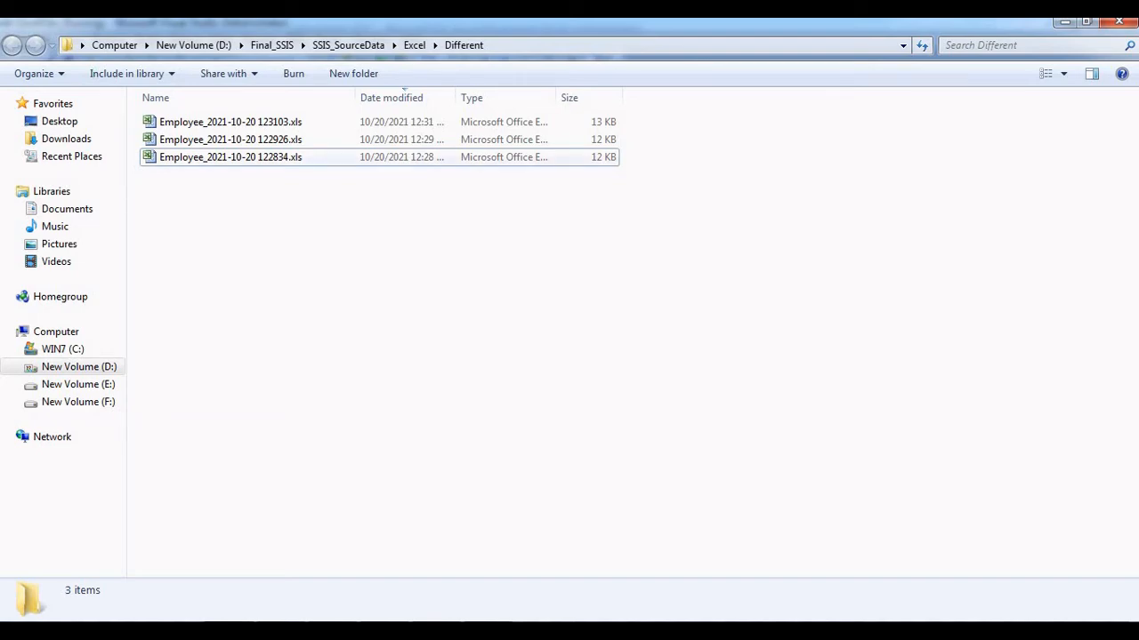
{"action": "double_click", "coordinate": [230, 157]}
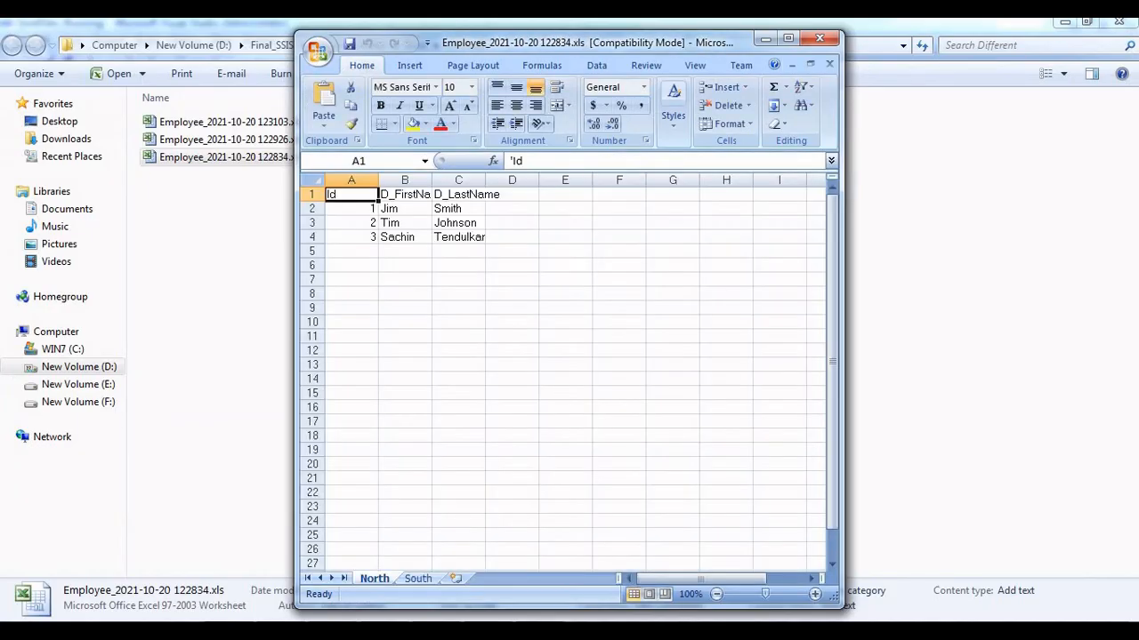
{"action": "left_click", "coordinate": [418, 579]}
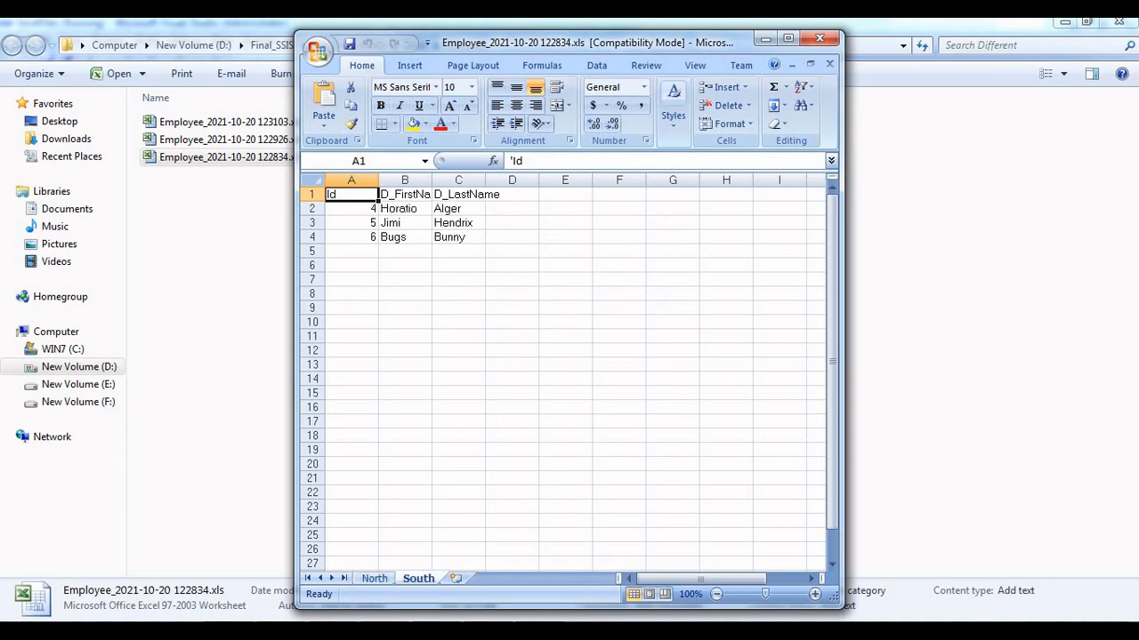
{"action": "left_click", "coordinate": [374, 579]}
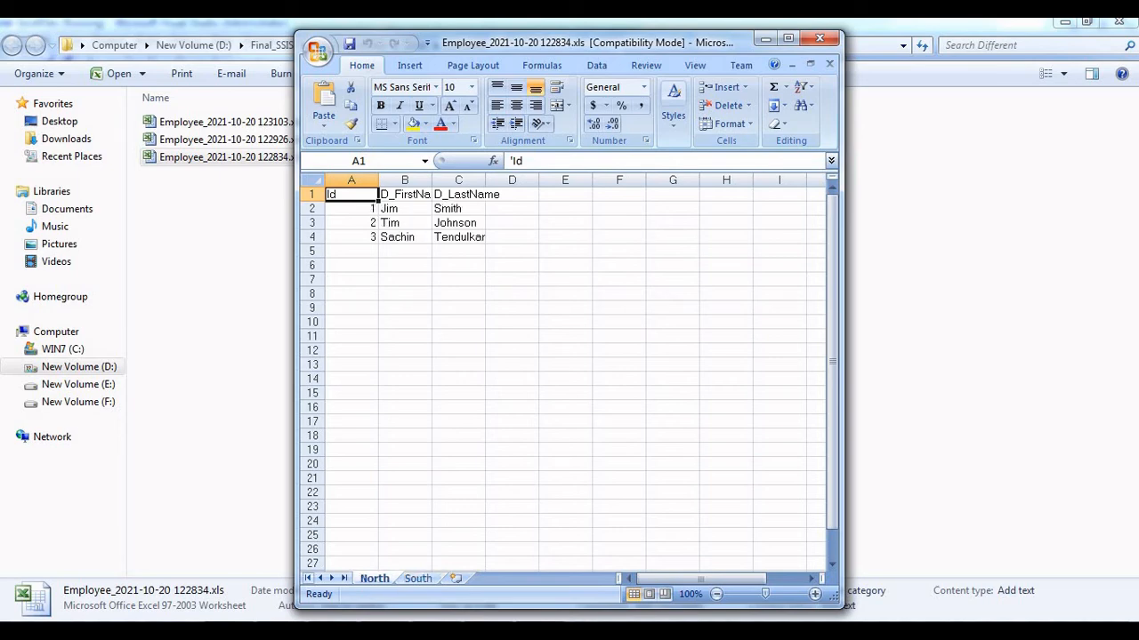
{"action": "left_click", "coordinate": [819, 38]}
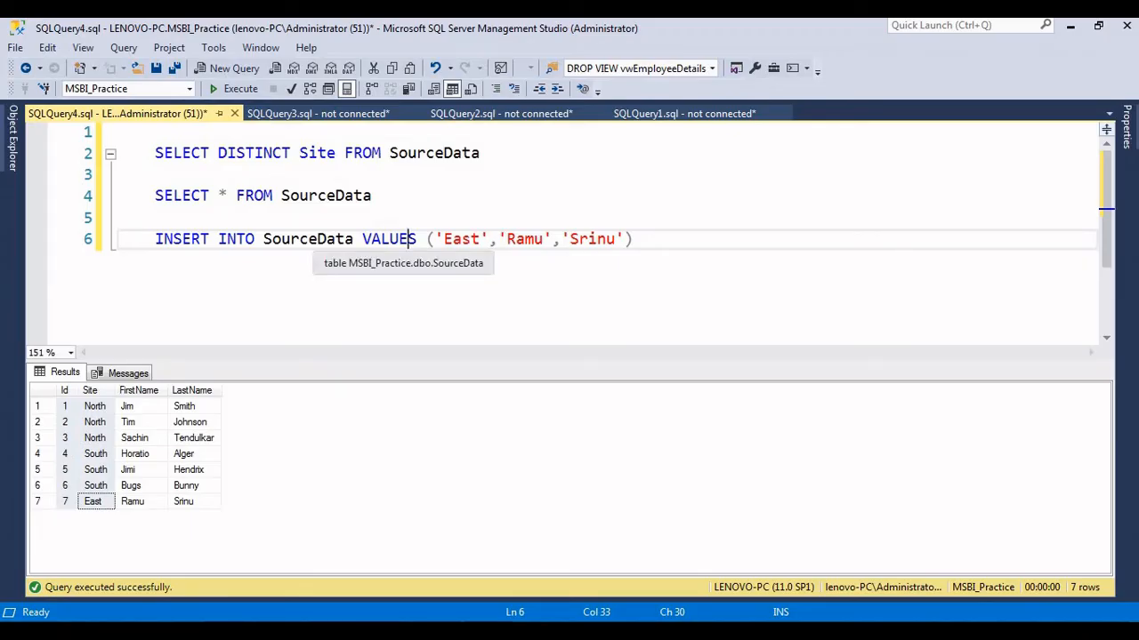
- Rerun only SELECT * FROM SourceData in Management Studio to review its rows, and stop debugging the package in Visual Studio
{"action": "left_click_drag", "start_coordinate": [371, 195], "coordinate": [118, 196]}
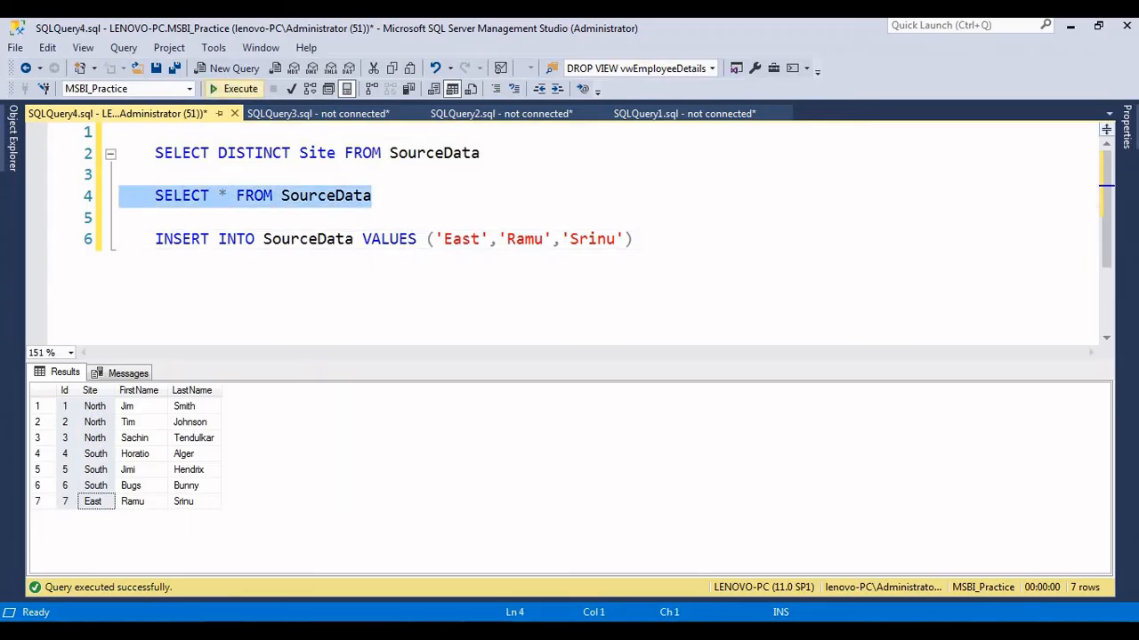
{"action": "left_click", "coordinate": [236, 88]}
{"action": "left_click_drag", "start_coordinate": [191, 502], "coordinate": [129, 421]}
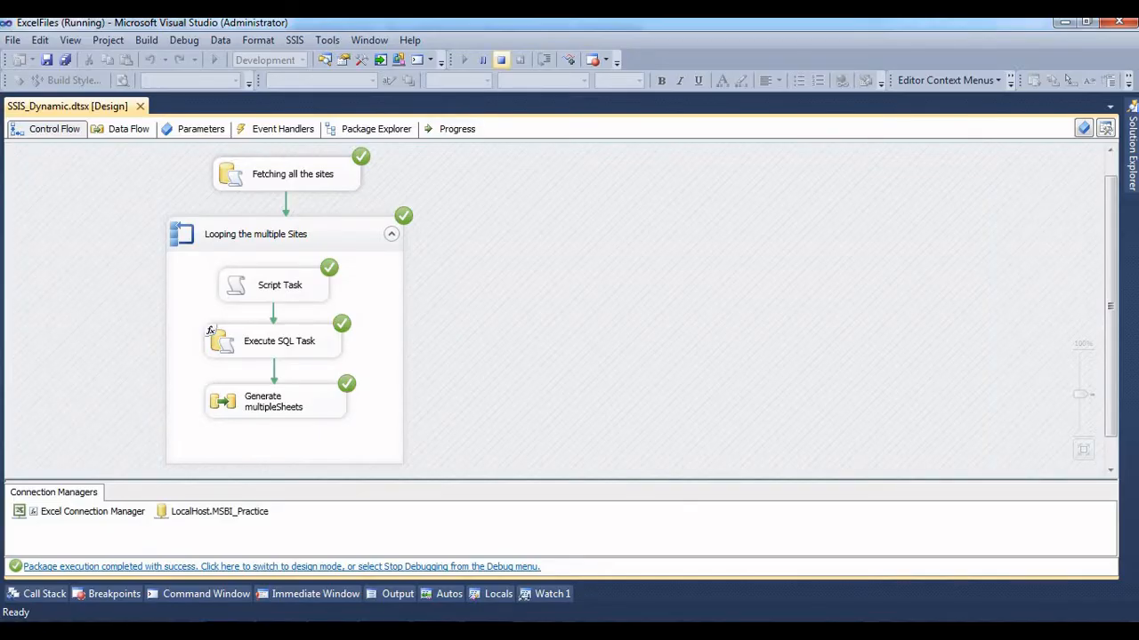
{"action": "left_click", "coordinate": [501, 61]}
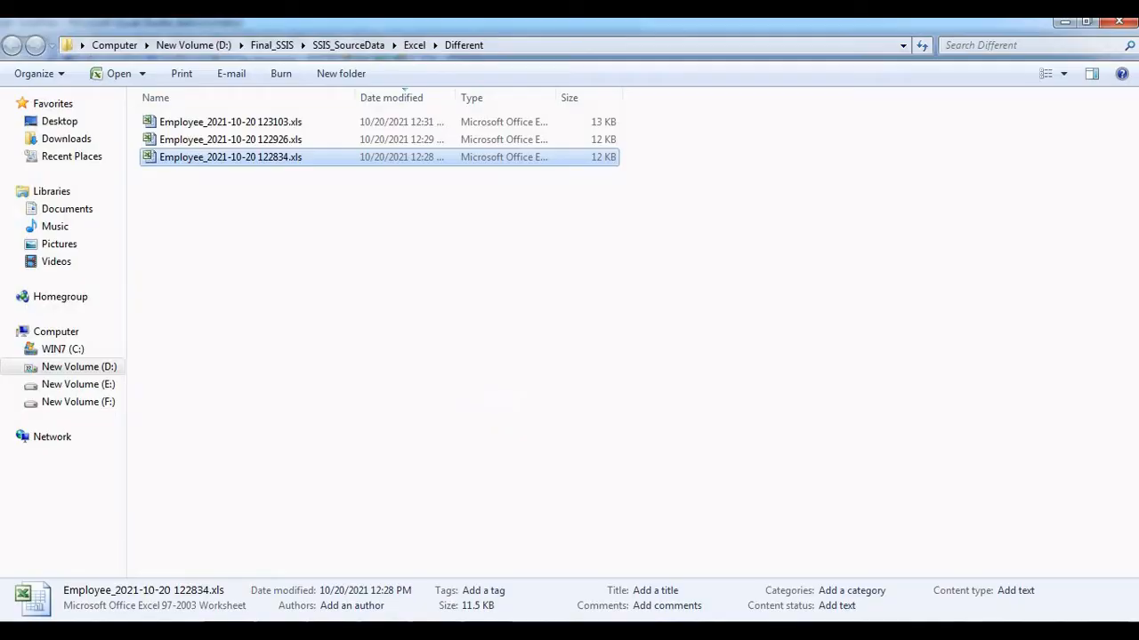
- Sort the files in the Different folder by oldest modified date first, and check Employee_2021-10-20 122834.xls before closing it
{"action": "left_click", "coordinate": [405, 258]}
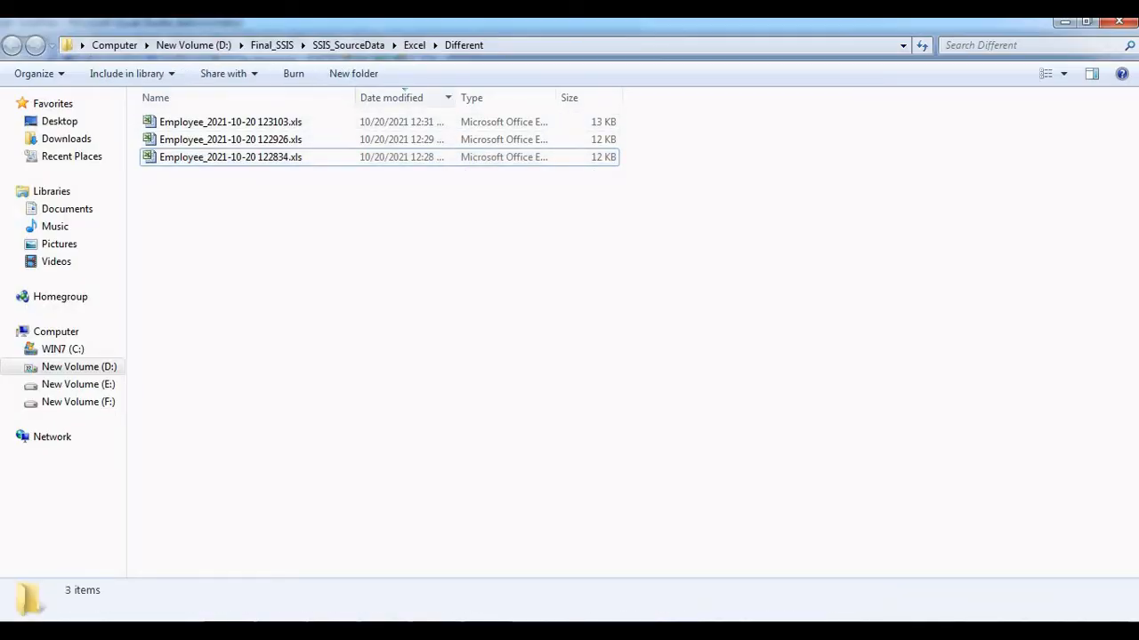
{"action": "left_click", "coordinate": [396, 98]}
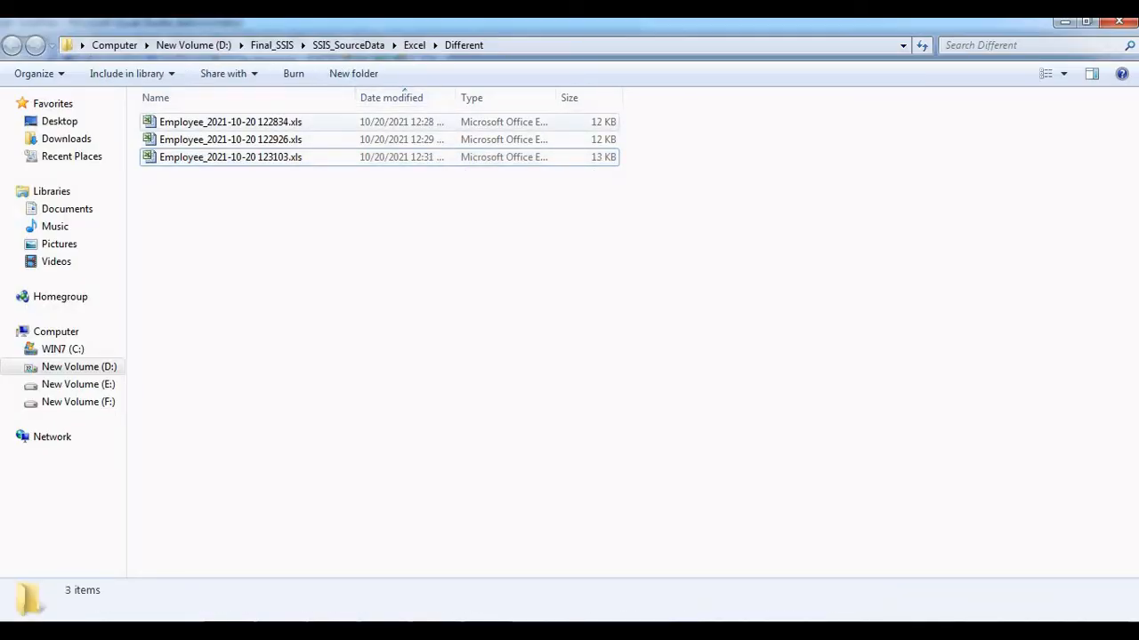
{"action": "double_click", "coordinate": [233, 122]}
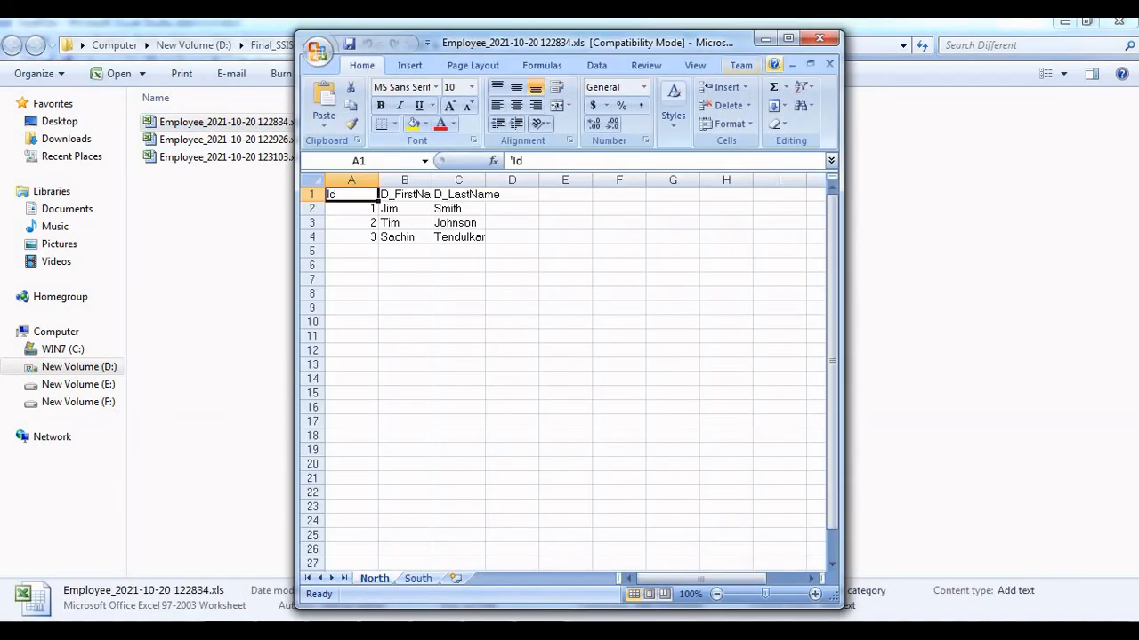
{"action": "left_click", "coordinate": [819, 38]}
- Open Employee_2021-10-20 123103.xls, view its South and North sheets, and maximize the Excel window
{"action": "left_click", "coordinate": [231, 158]}
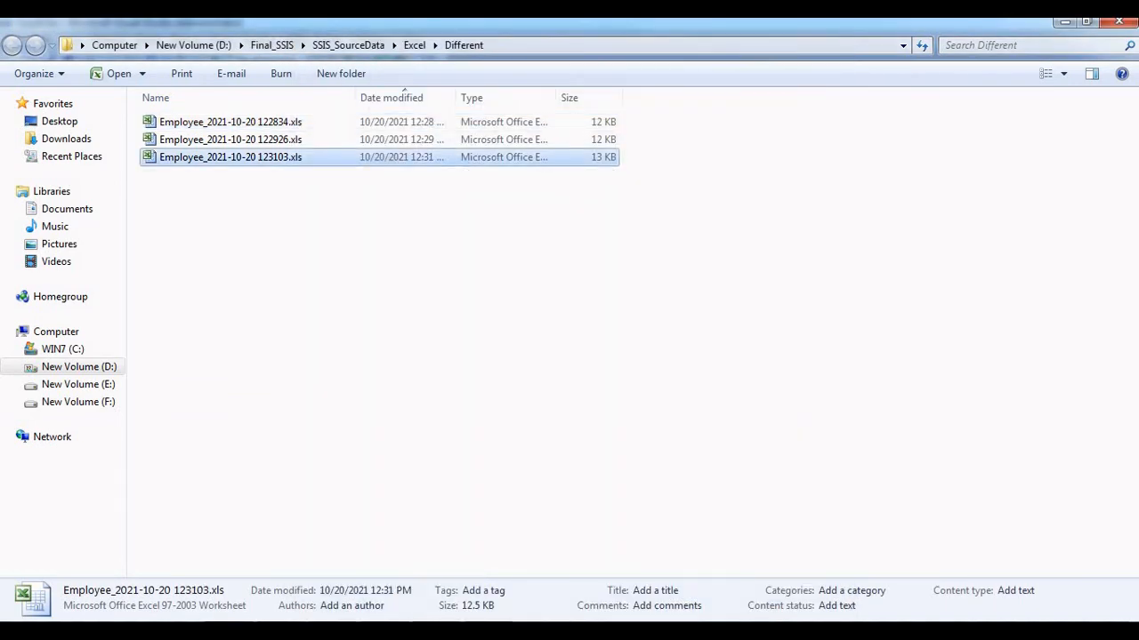
{"action": "double_click", "coordinate": [232, 158]}
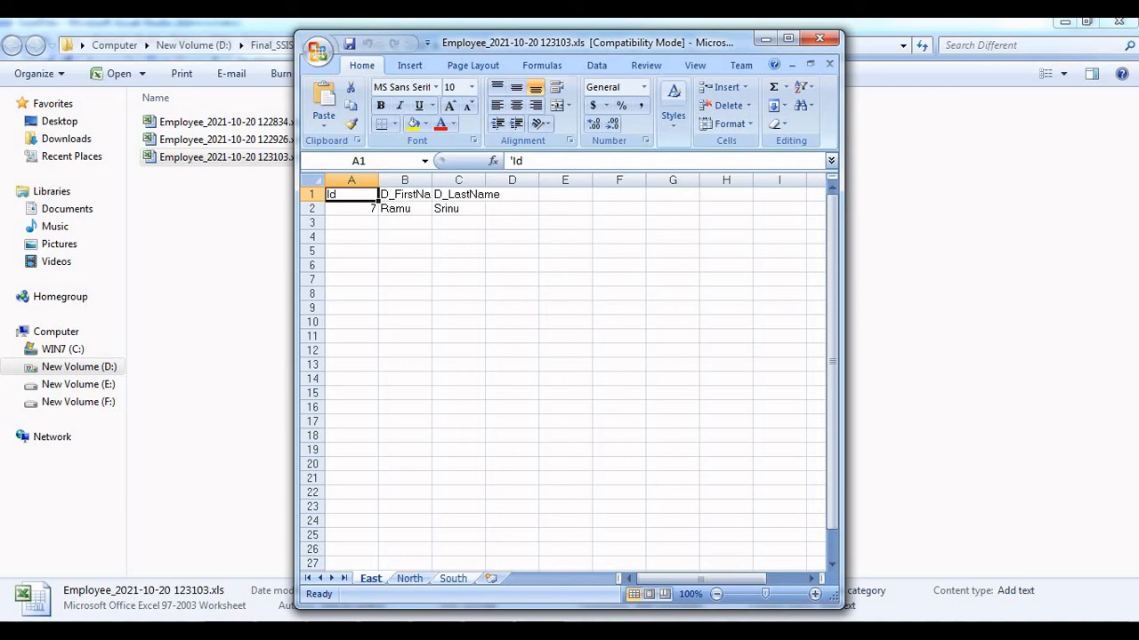
{"action": "left_click", "coordinate": [453, 579]}
{"action": "left_click", "coordinate": [409, 579]}
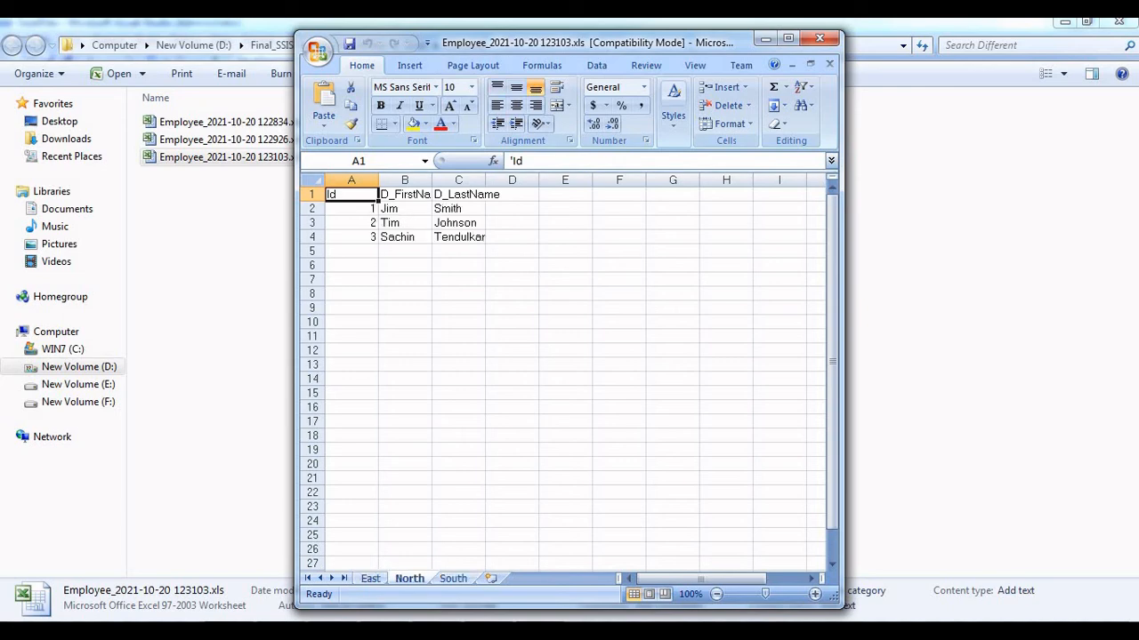
{"action": "left_click", "coordinate": [788, 39]}
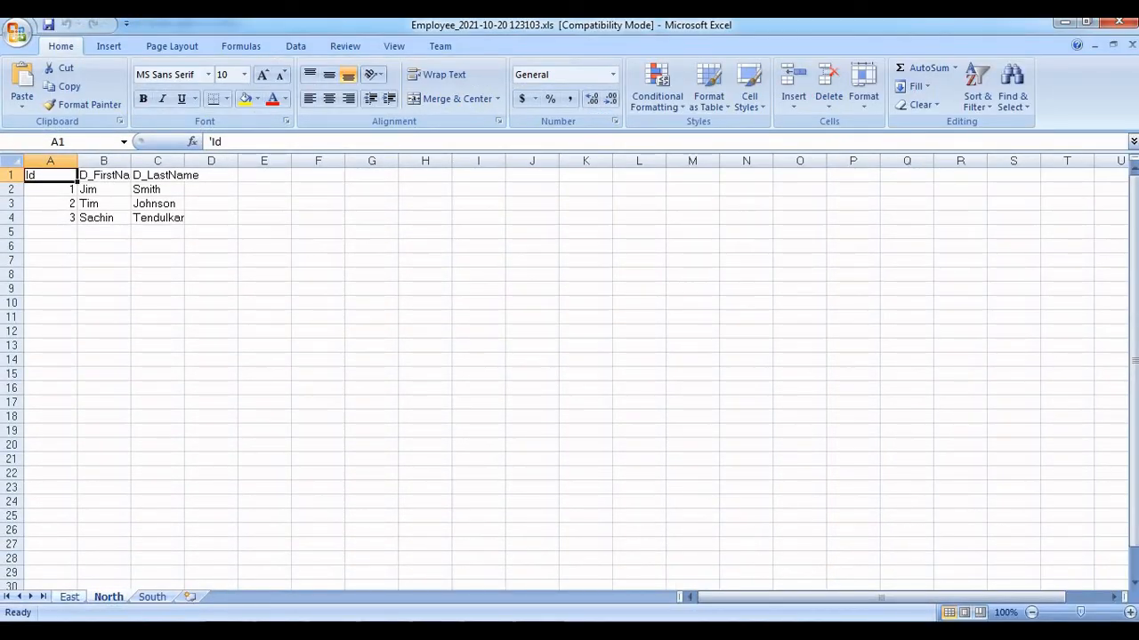
- Compare the East, North and South sheets of Employee_2021-10-20 123103.xls, and close the workbook
{"action": "left_click", "coordinate": [69, 597]}
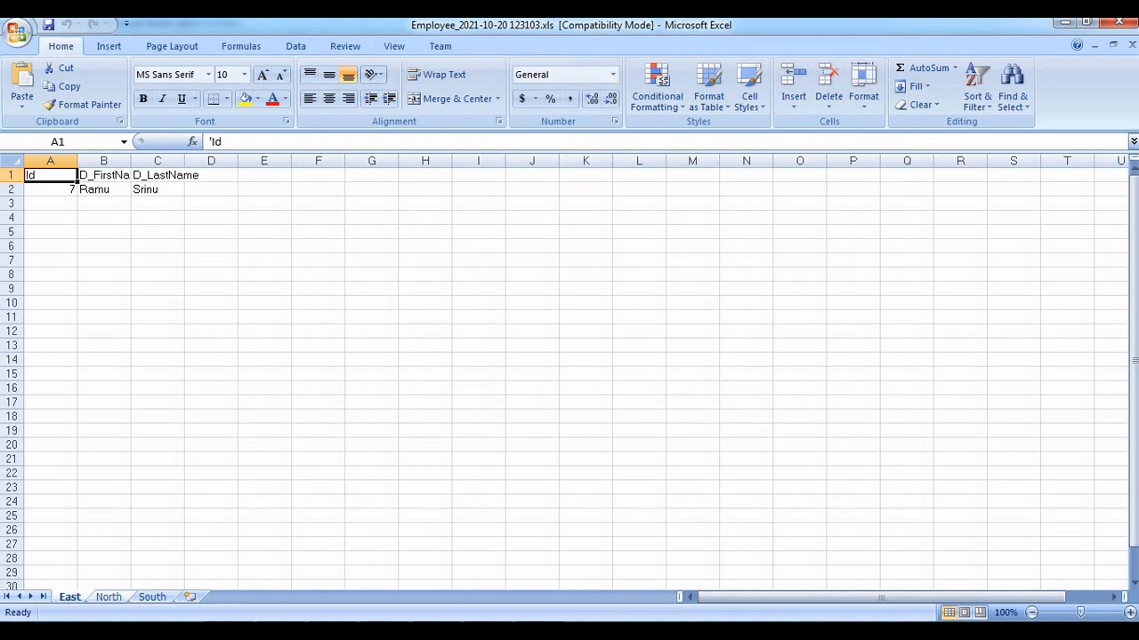
{"action": "key", "text": "ctrl+Page_Down"}
{"action": "key", "text": "ctrl+Page_Up"}
{"action": "key", "text": "ctrl+Page_Down"}
{"action": "key", "text": "ctrl+Page_Down"}
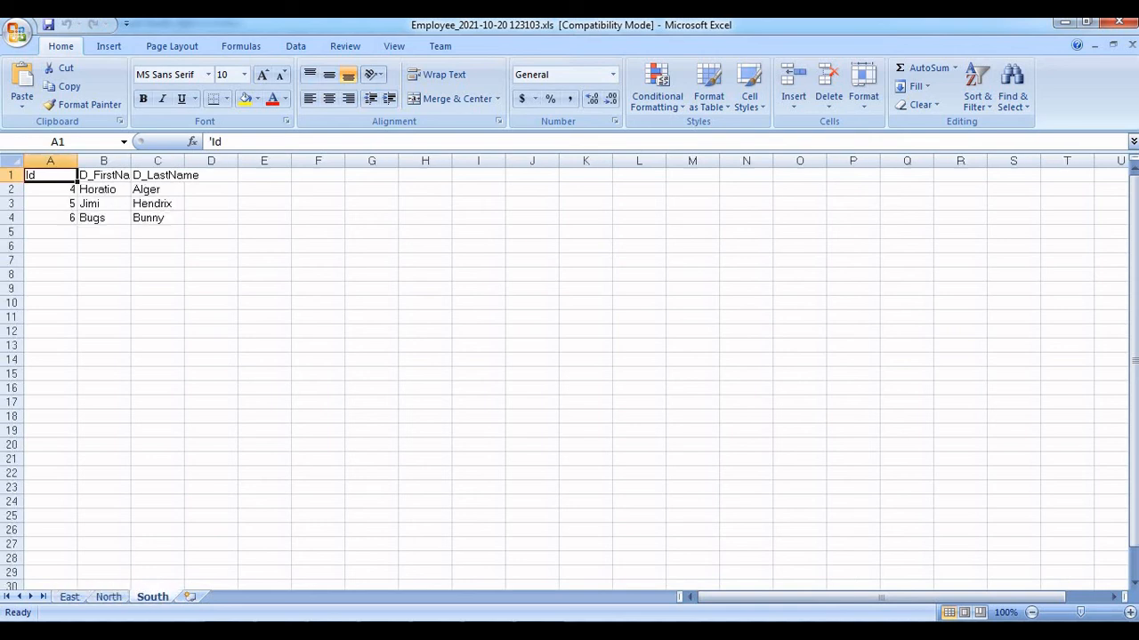
{"action": "key", "text": "ctrl+Page_Up"}
{"action": "key", "text": "ctrl+Page_Up"}
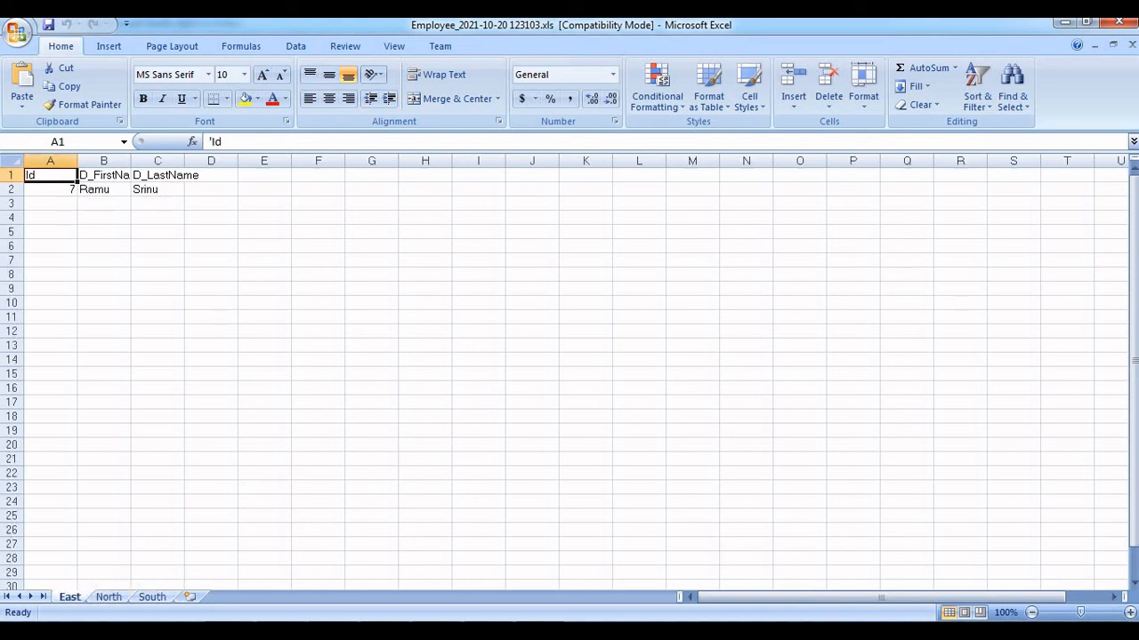
{"action": "left_click", "coordinate": [211, 275]}
{"action": "left_click", "coordinate": [1118, 23]}
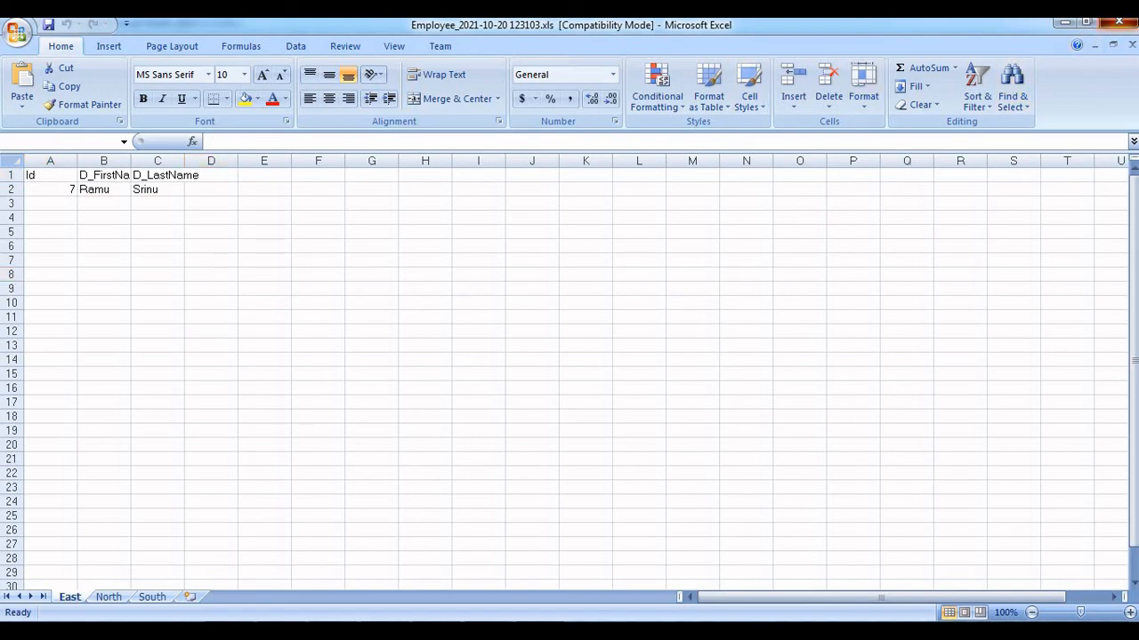
{"action": "left_click", "coordinate": [765, 293]}
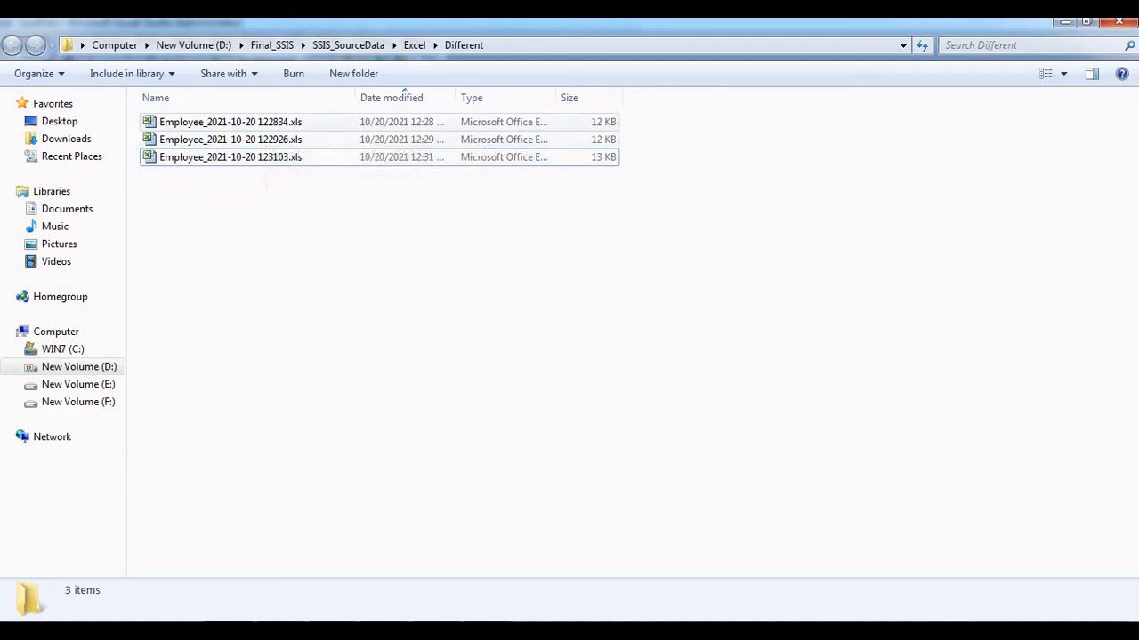
- Switch to Visual Studio, execute SSIS_Dynamic.dtsx again, and acknowledge the East, North and South messages
{"action": "key", "text": "alt+Tab"}
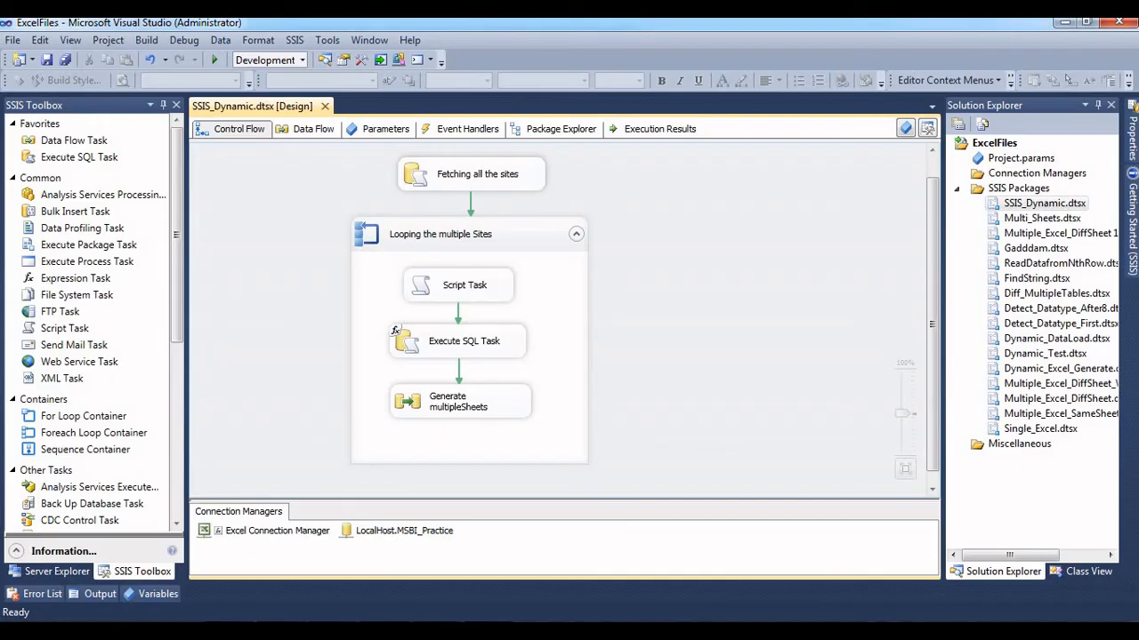
{"action": "right_click", "coordinate": [1035, 203]}
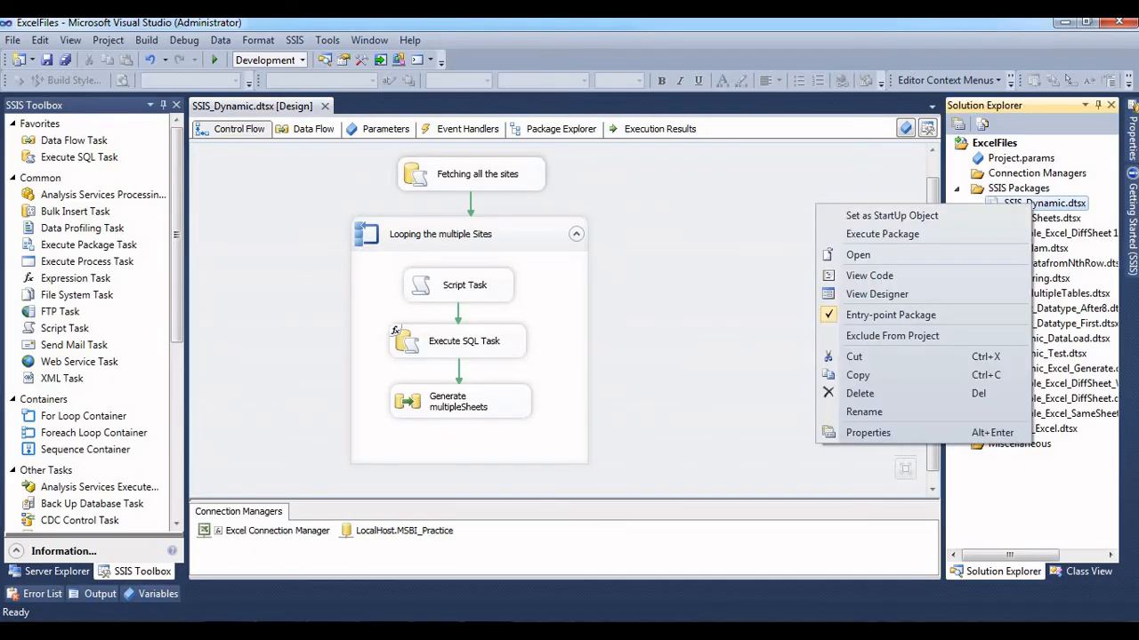
{"action": "left_click", "coordinate": [876, 236]}
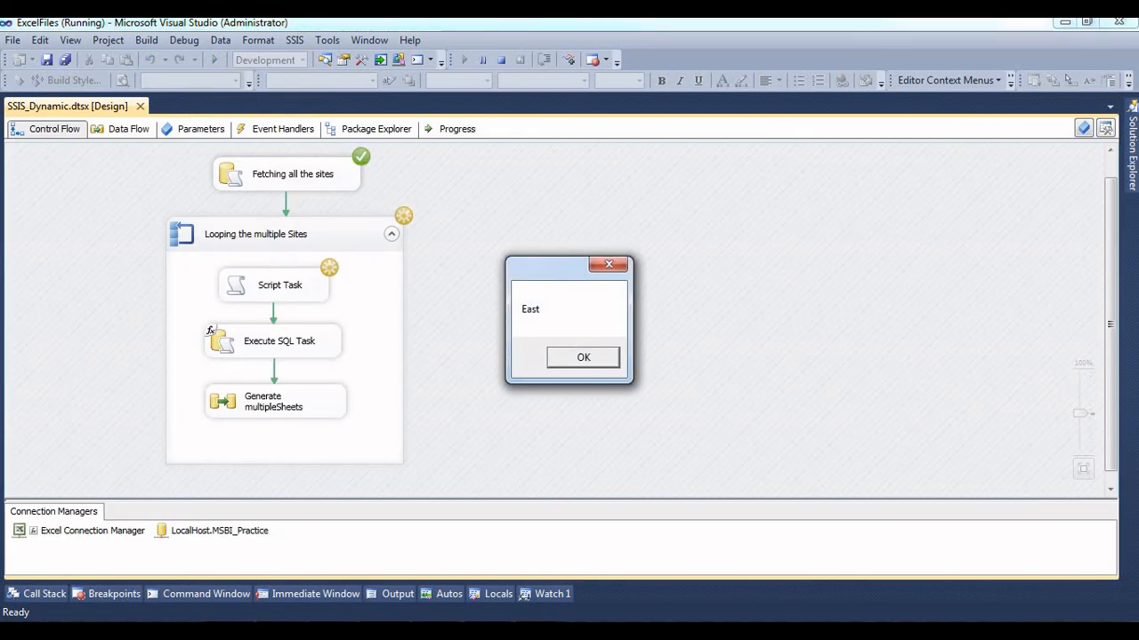
{"action": "key", "text": "Return"}
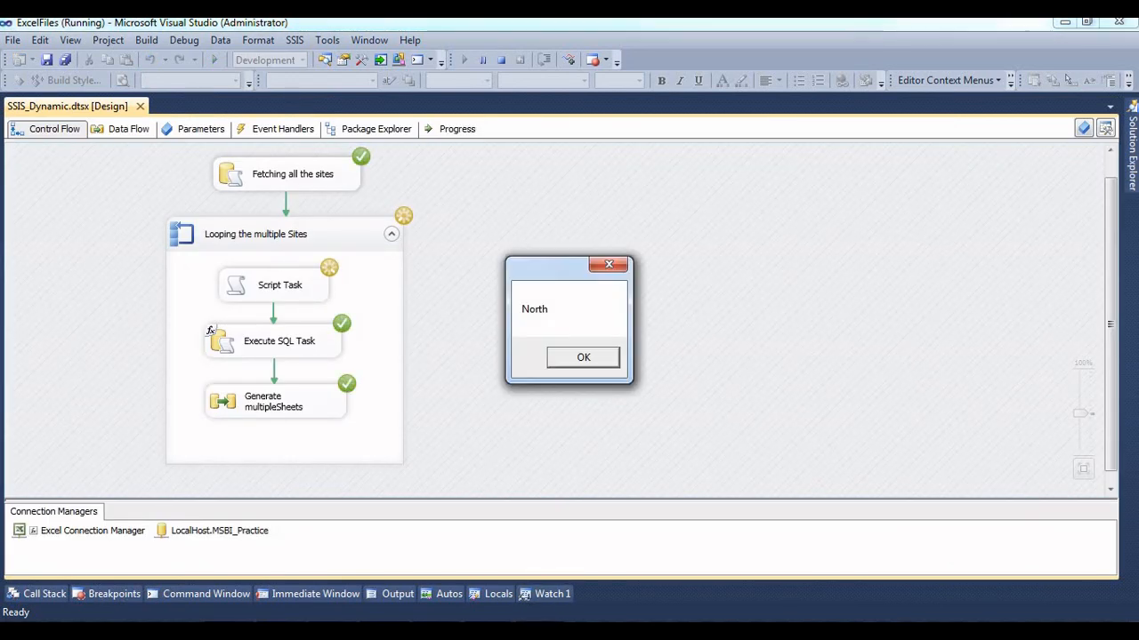
{"action": "key", "text": "Return"}
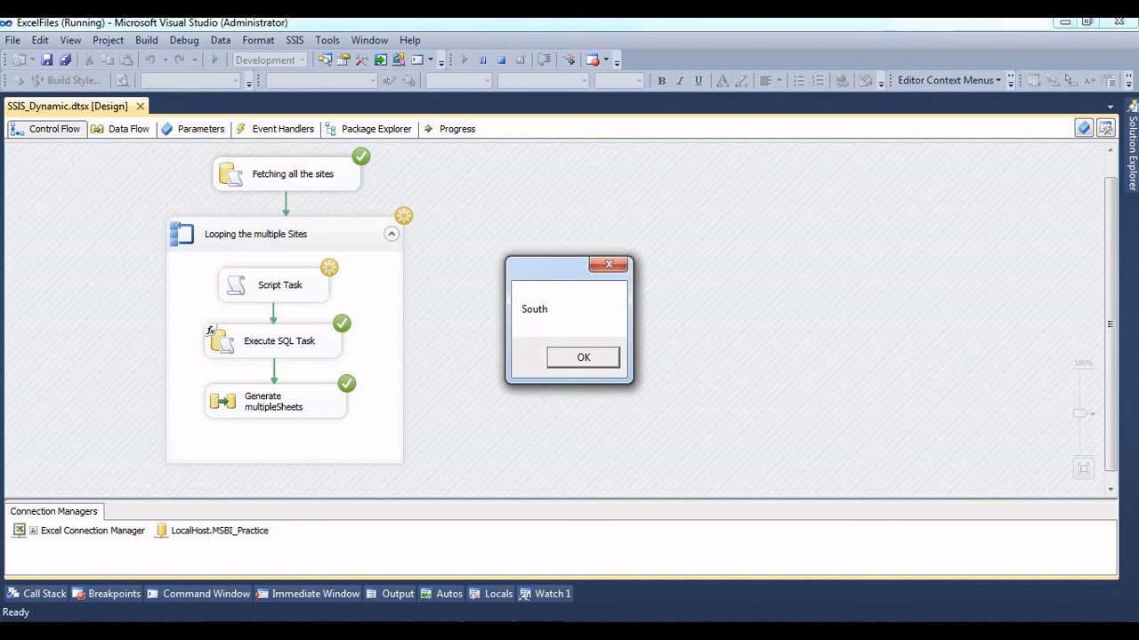
{"action": "key", "text": "Return"}
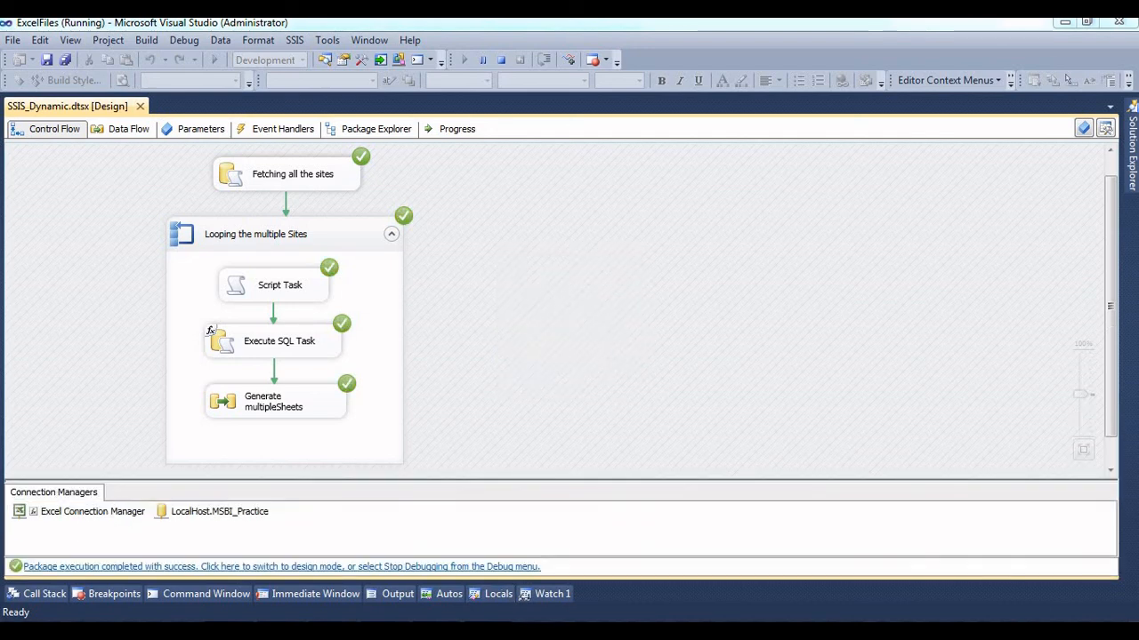
- Return to the Different folder, widen the Date modified column to show full times, and open Employee_2021-10-20 123231.xls
{"action": "key", "text": "alt+Tab"}
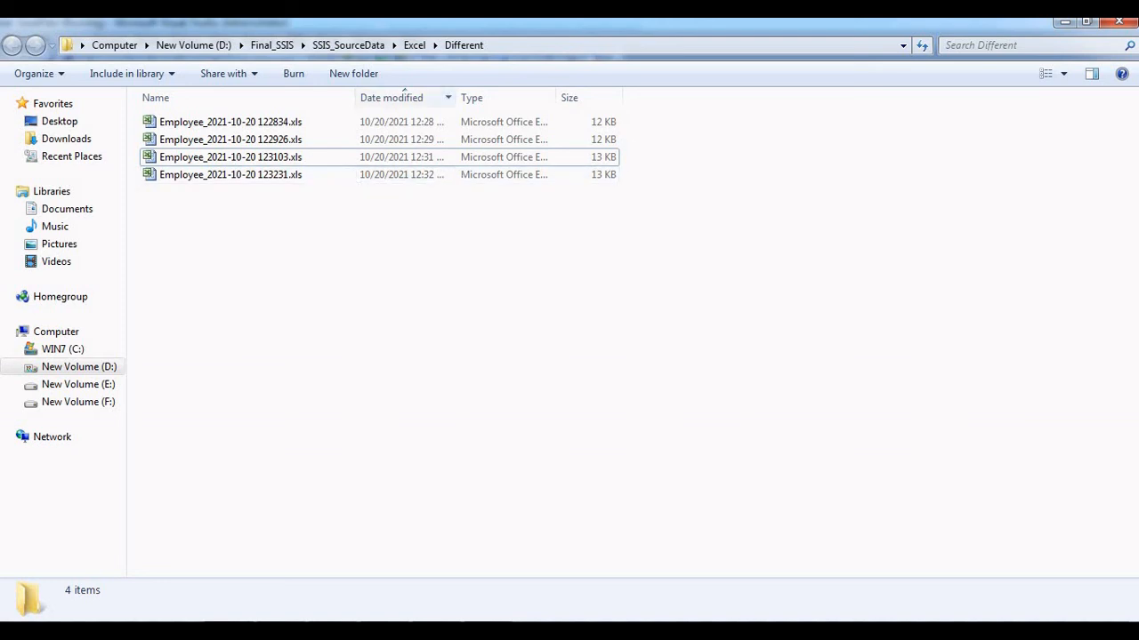
{"action": "left_click_drag", "start_coordinate": [455, 98], "coordinate": [492, 98]}
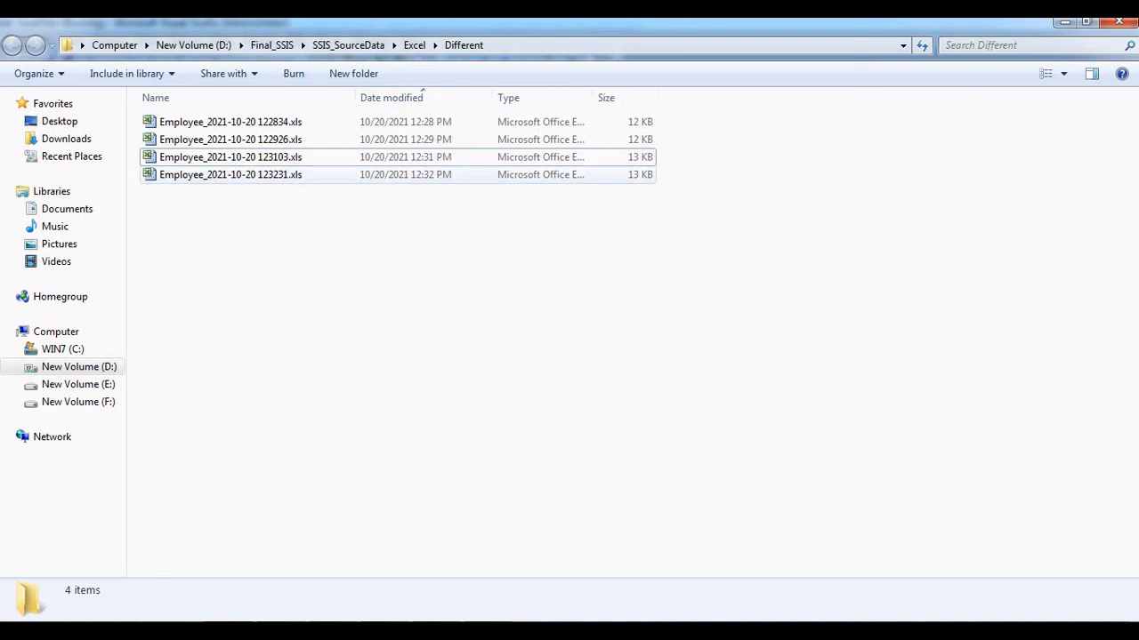
{"action": "left_click", "coordinate": [356, 175]}
{"action": "double_click", "coordinate": [267, 175]}
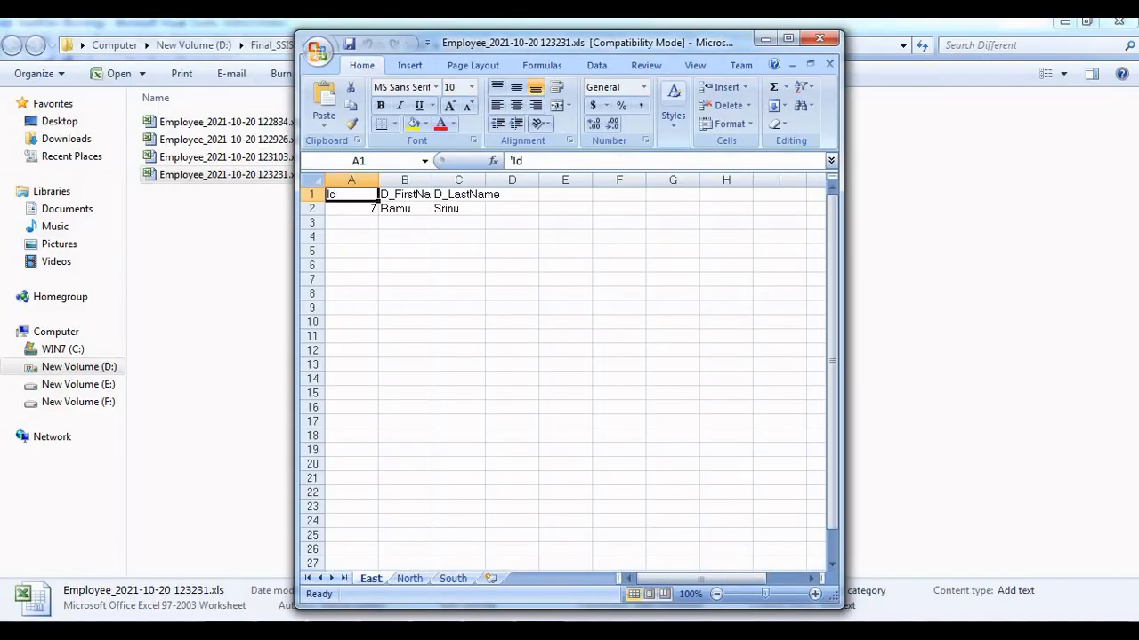
- Check the North, South and East sheets of Employee_2021-10-20 123231.xls, and close the workbook
{"action": "key", "text": "ctrl+Page_Down"}
{"action": "key", "text": "ctrl+Page_Down"}
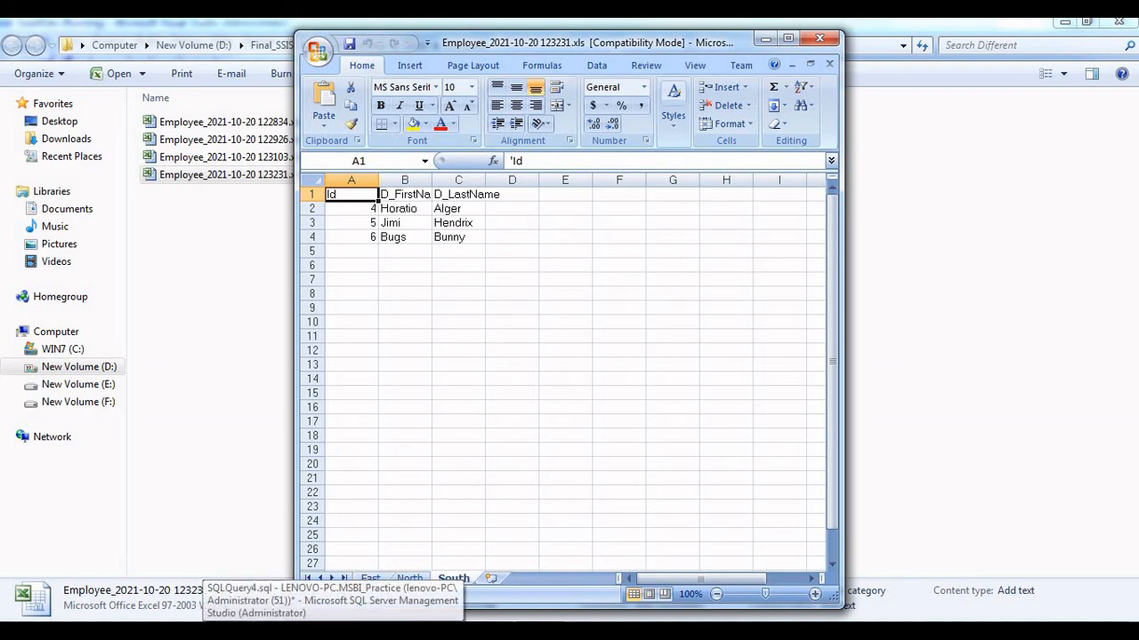
{"action": "key", "text": "ctrl+Page_Up"}
{"action": "left_click", "coordinate": [370, 578]}
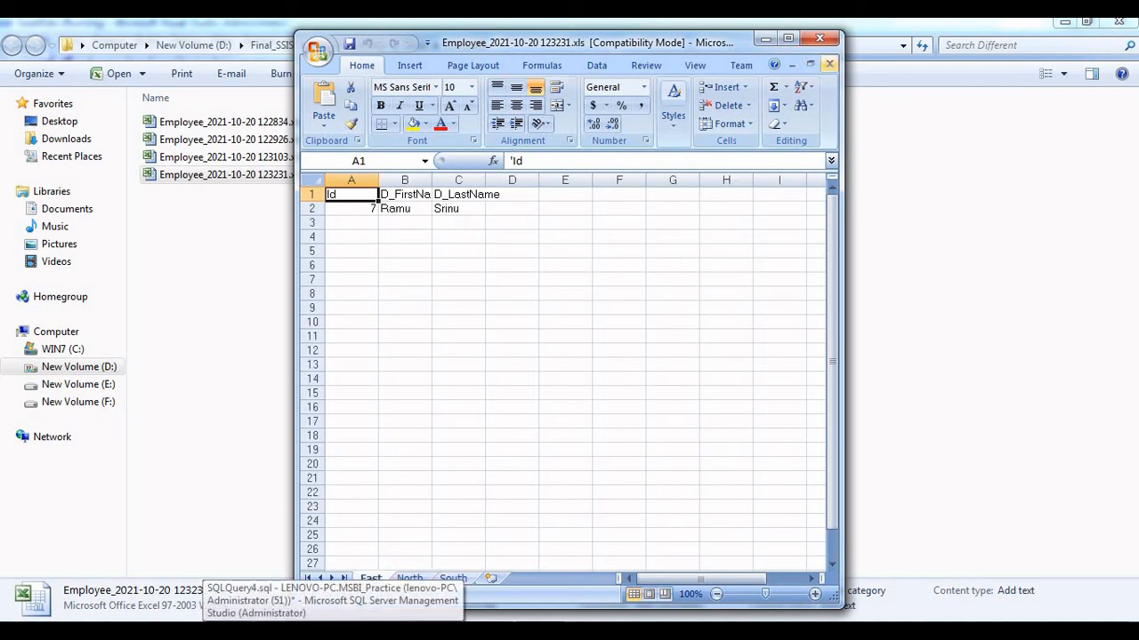
{"action": "left_click", "coordinate": [819, 38]}
{"action": "left_click", "coordinate": [676, 294]}
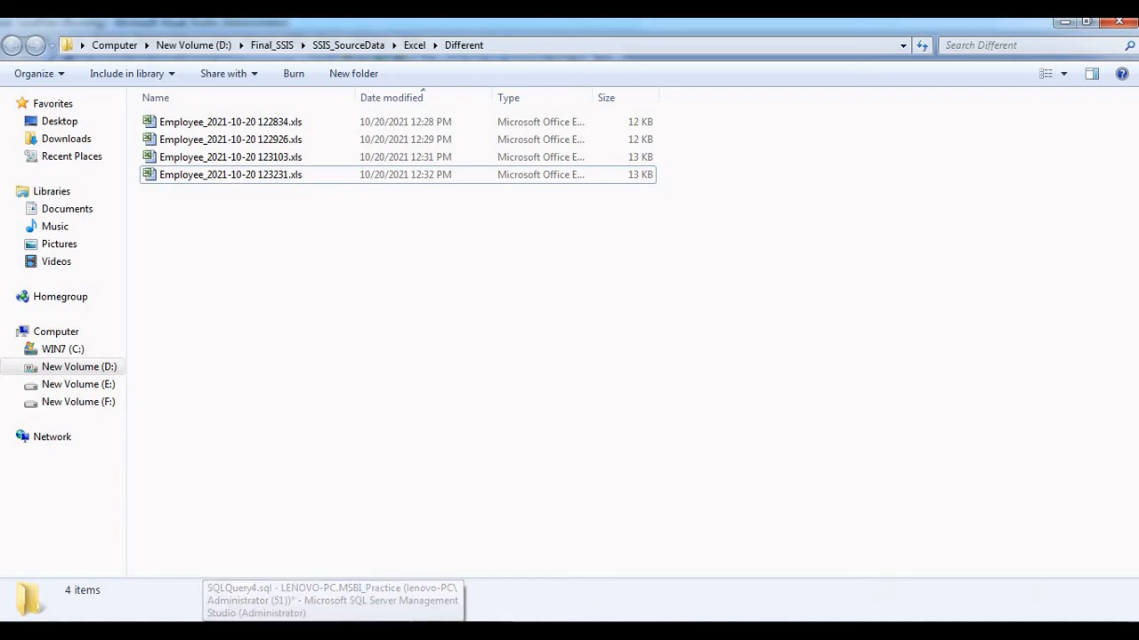
- Minimize the Different folder window and stop debugging the completed package run in Visual Studio
{"action": "left_click", "coordinate": [1064, 22]}
{"action": "left_click", "coordinate": [501, 60]}
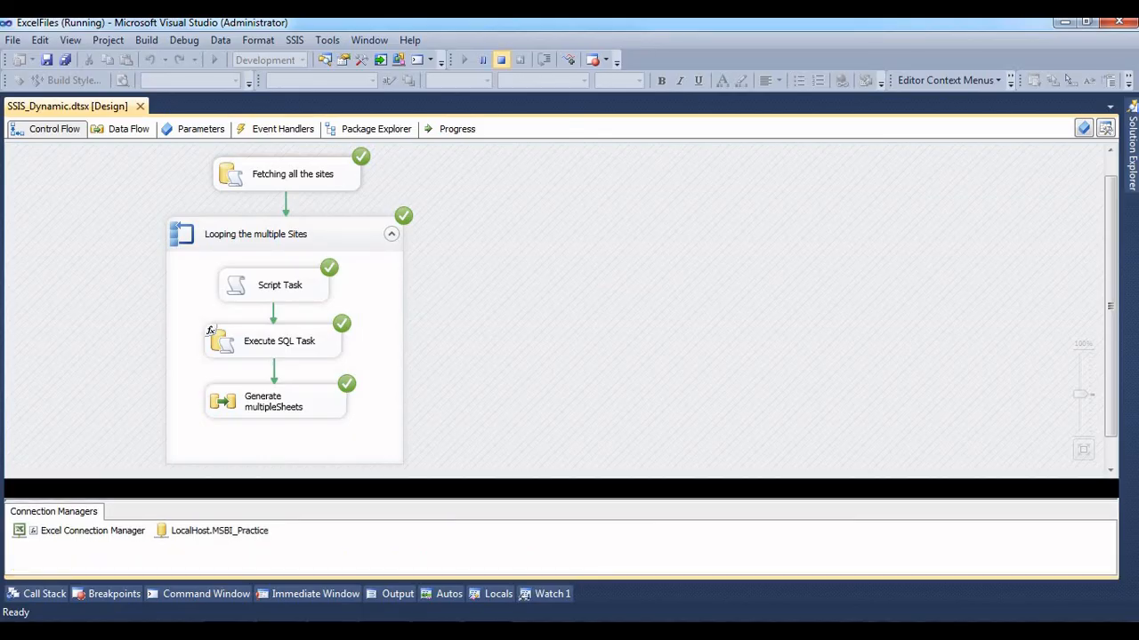